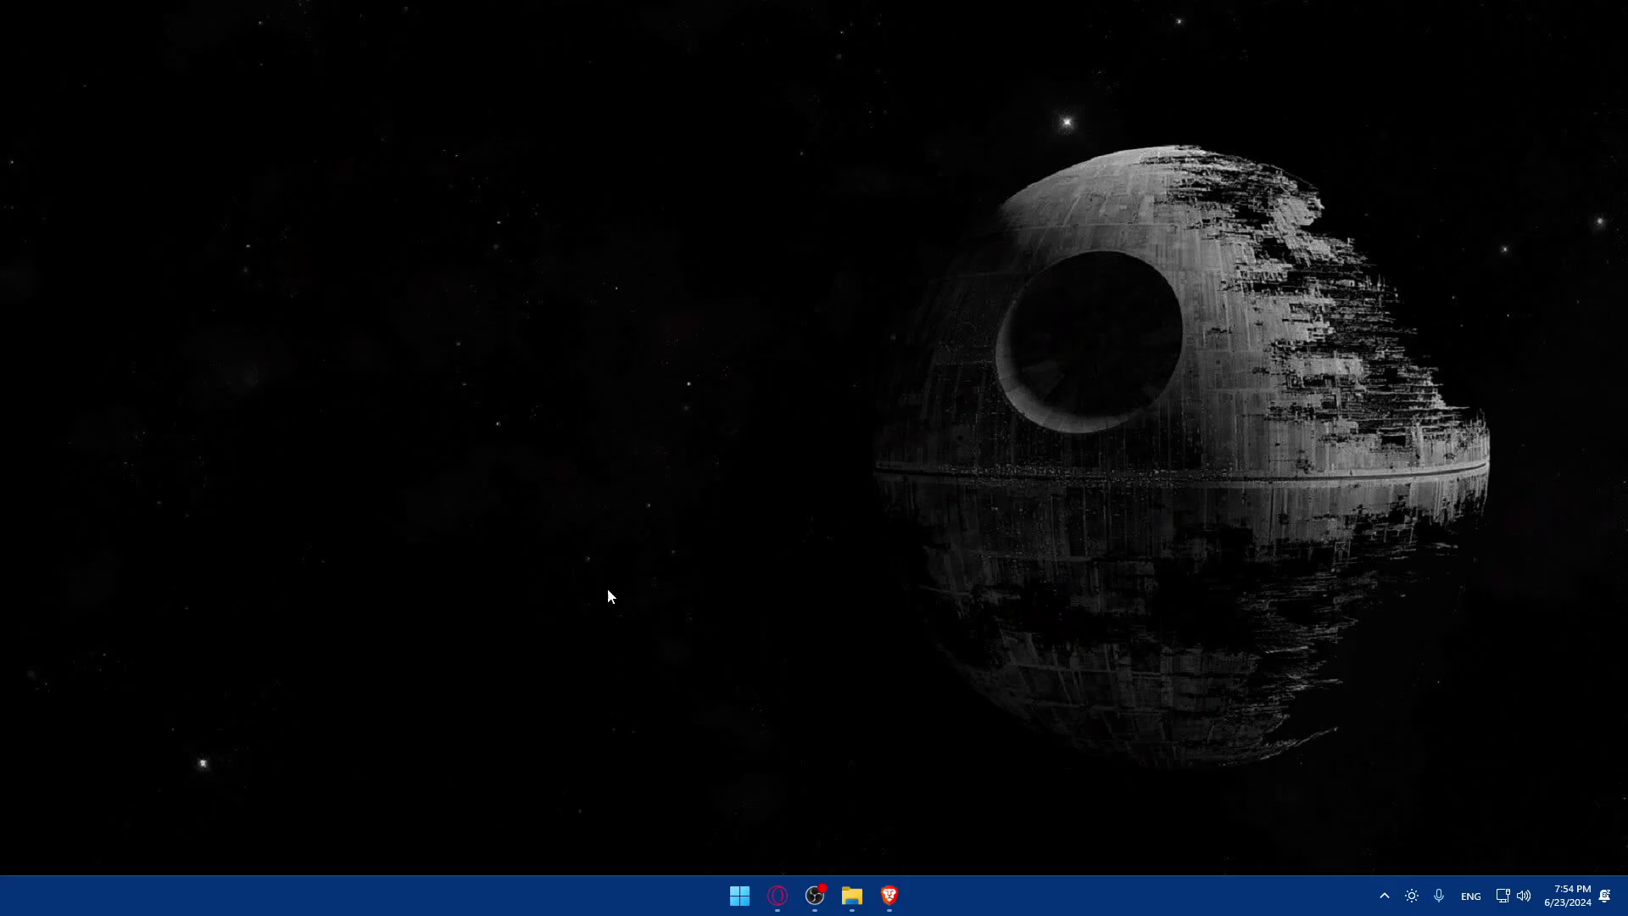
Open the Brave browser and go to squarespace.com.
left_click(889, 895)
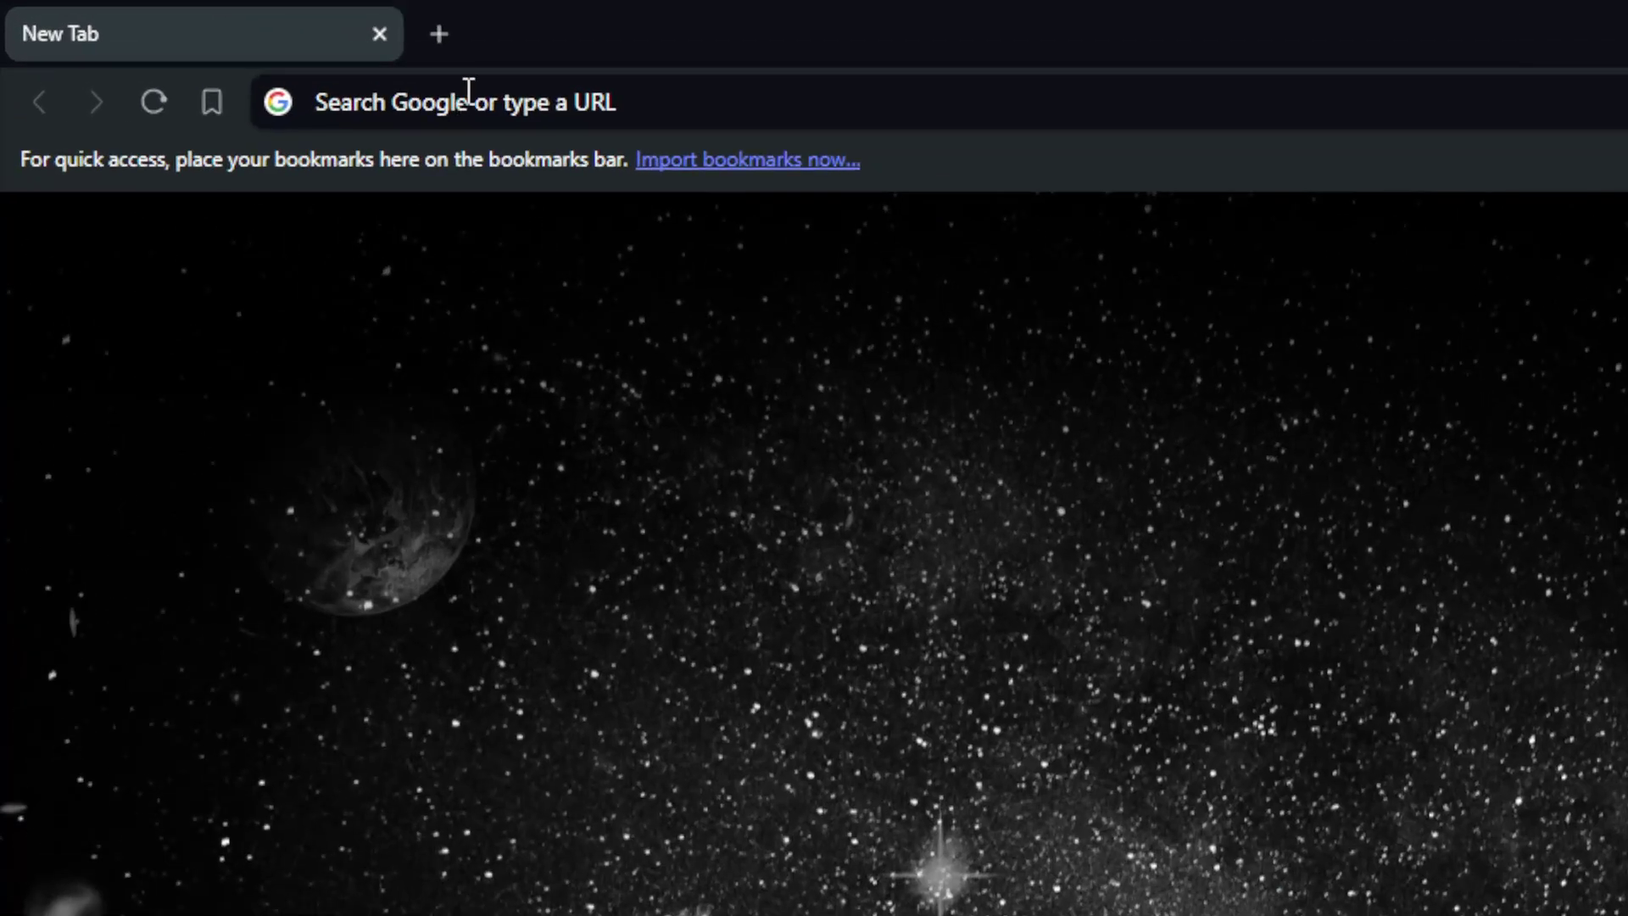
left_click(472, 100)
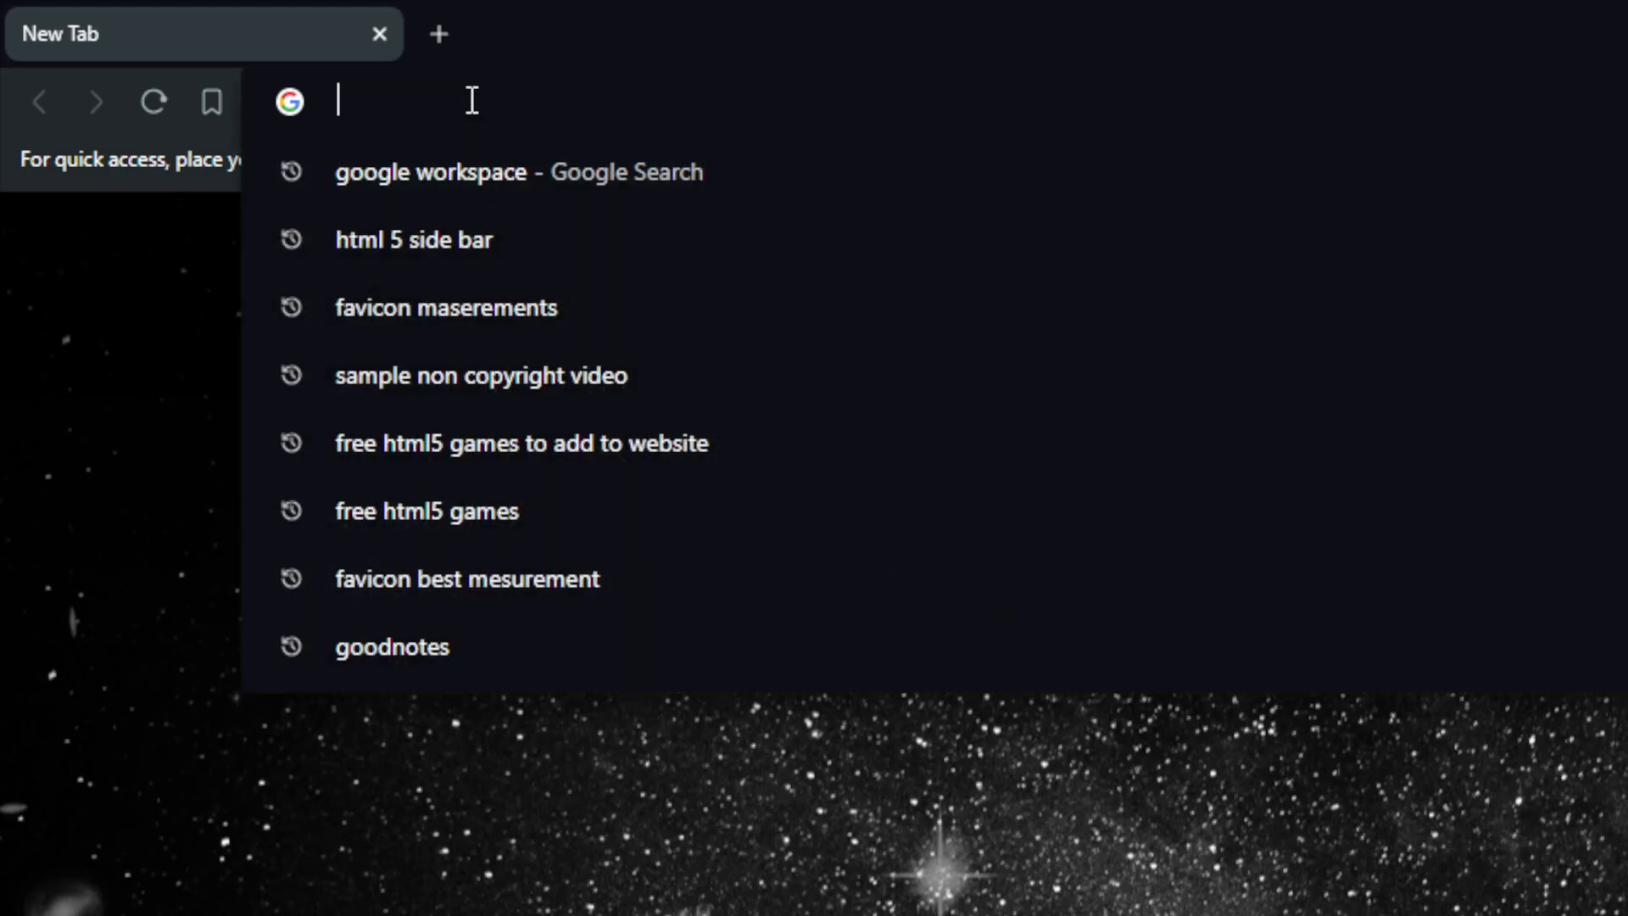
type("square")
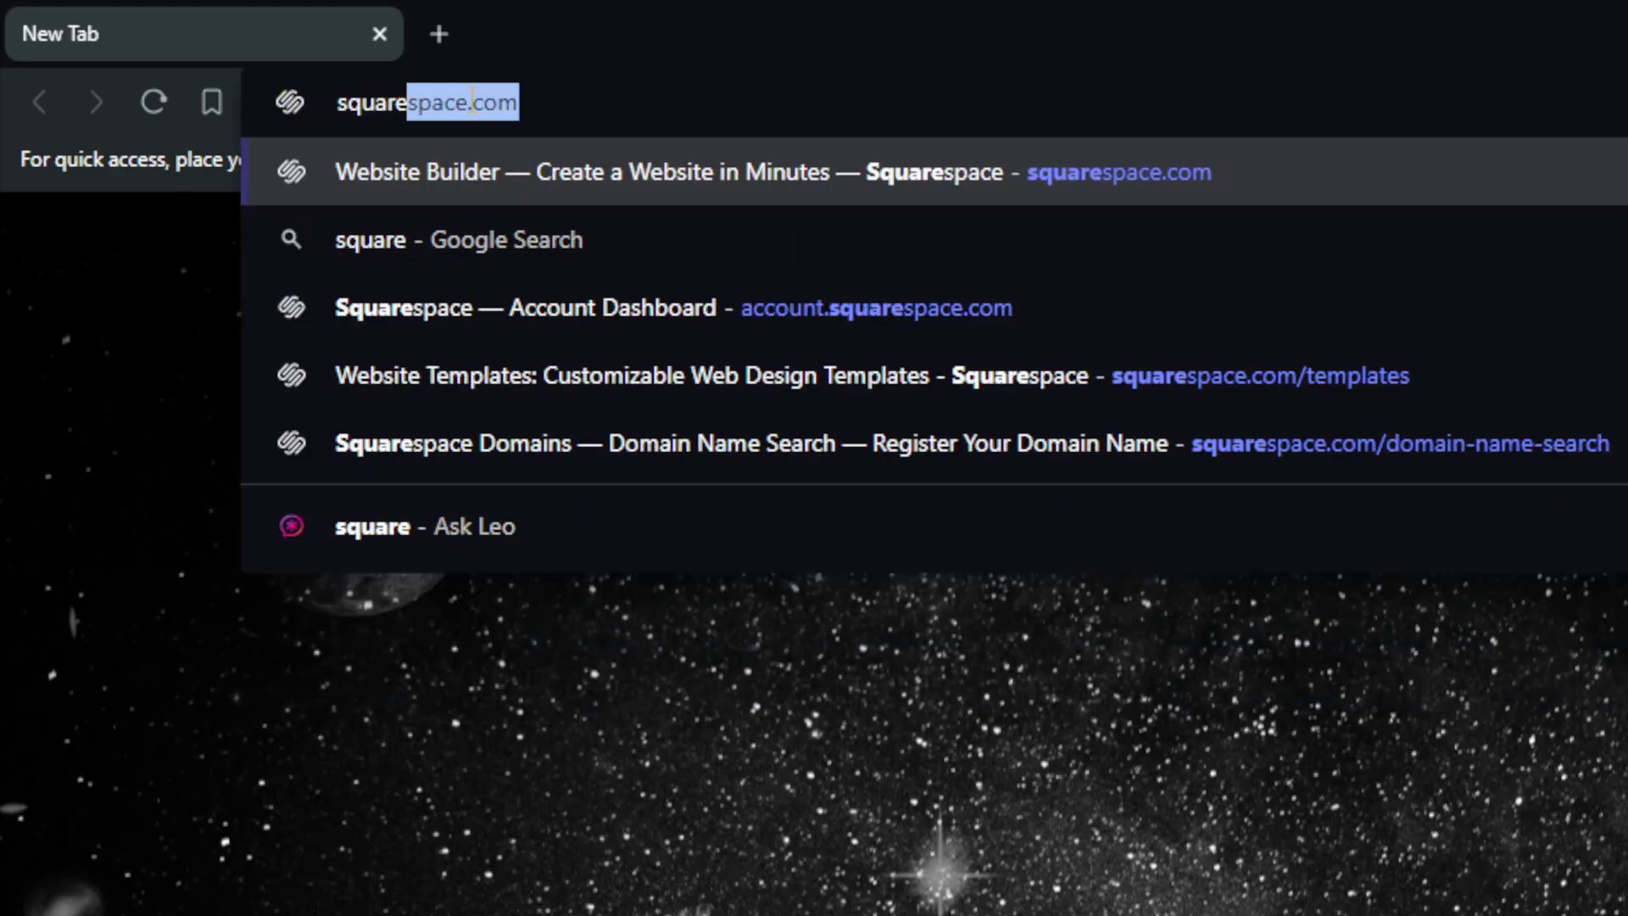
type("space.co")
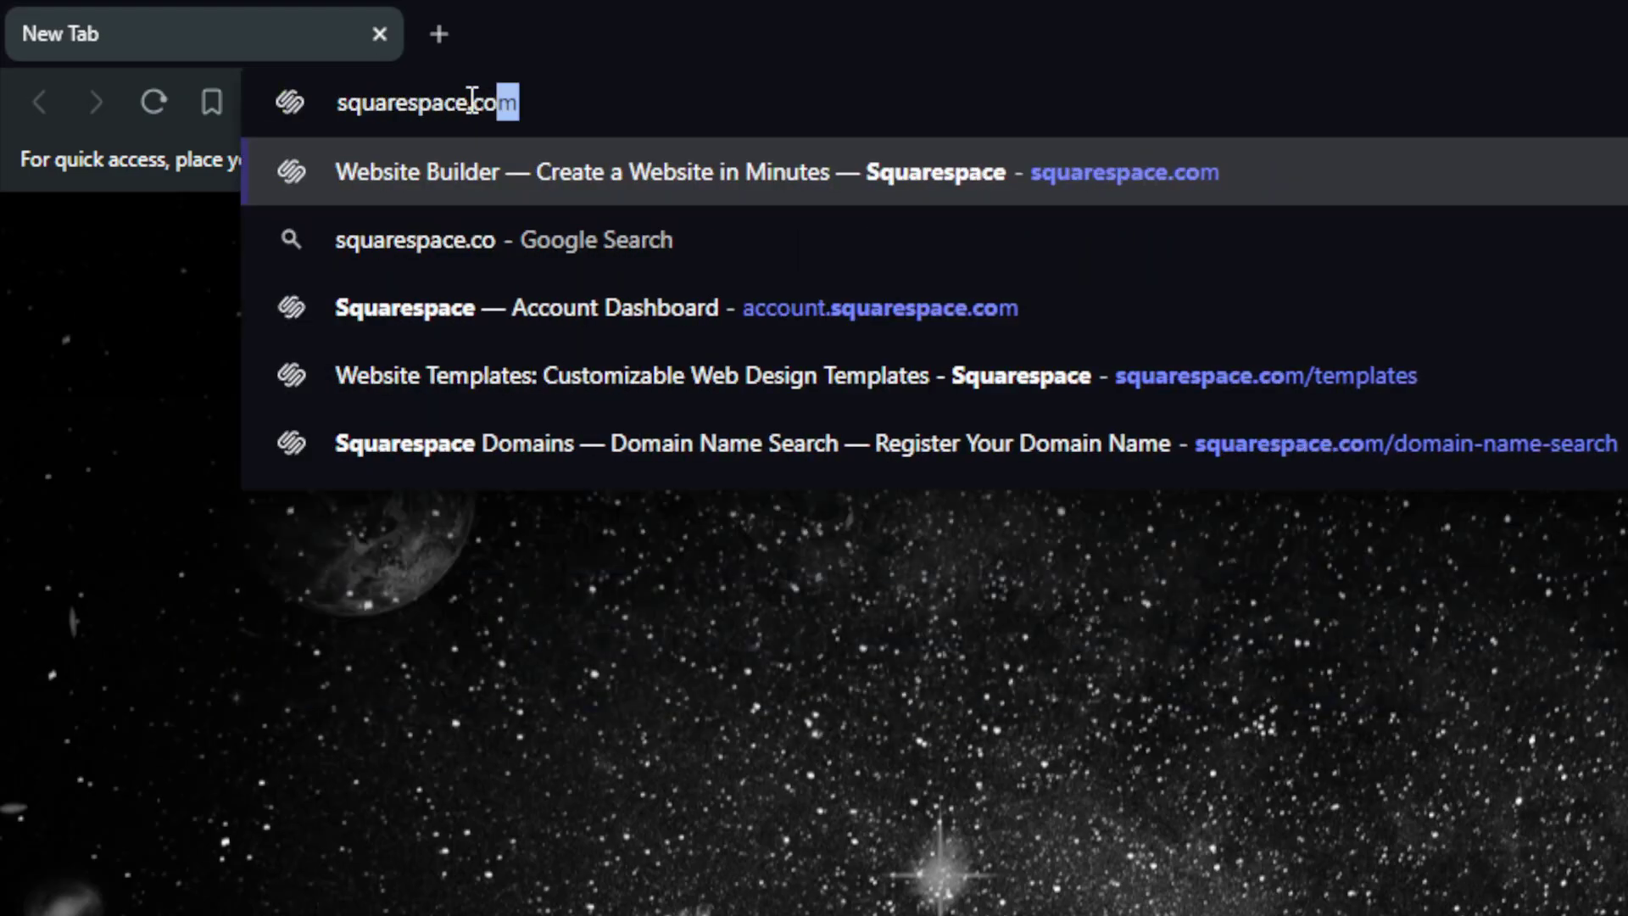
key("Return")
Load hostinger.com in a new browser tab.
key("ctrl+t")
type("hos")
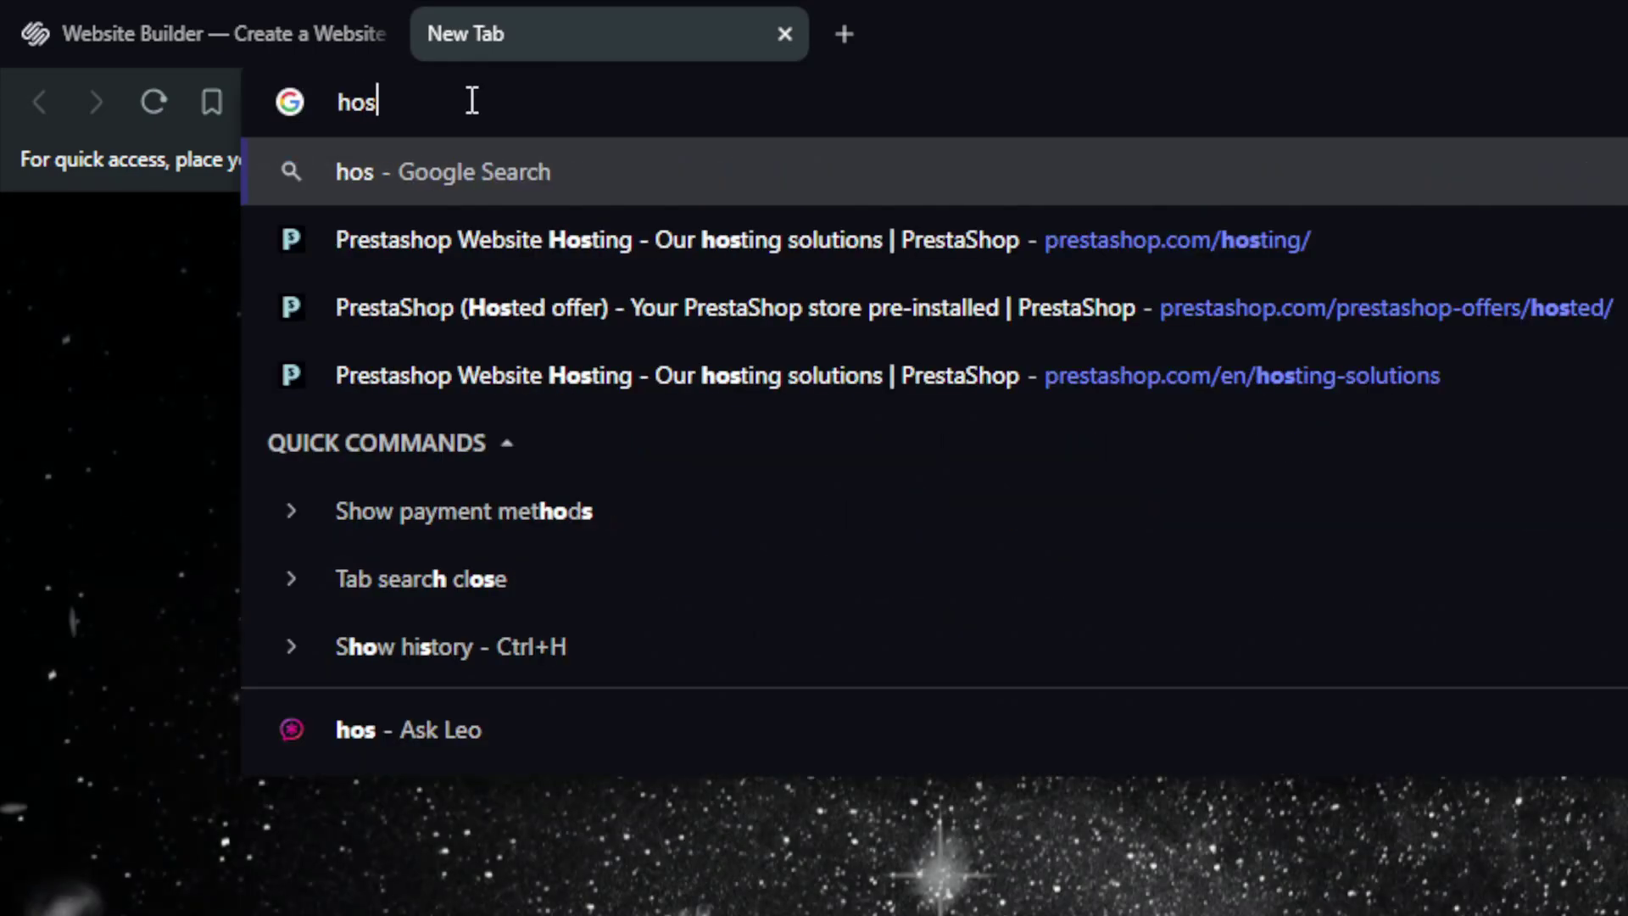
type("t")
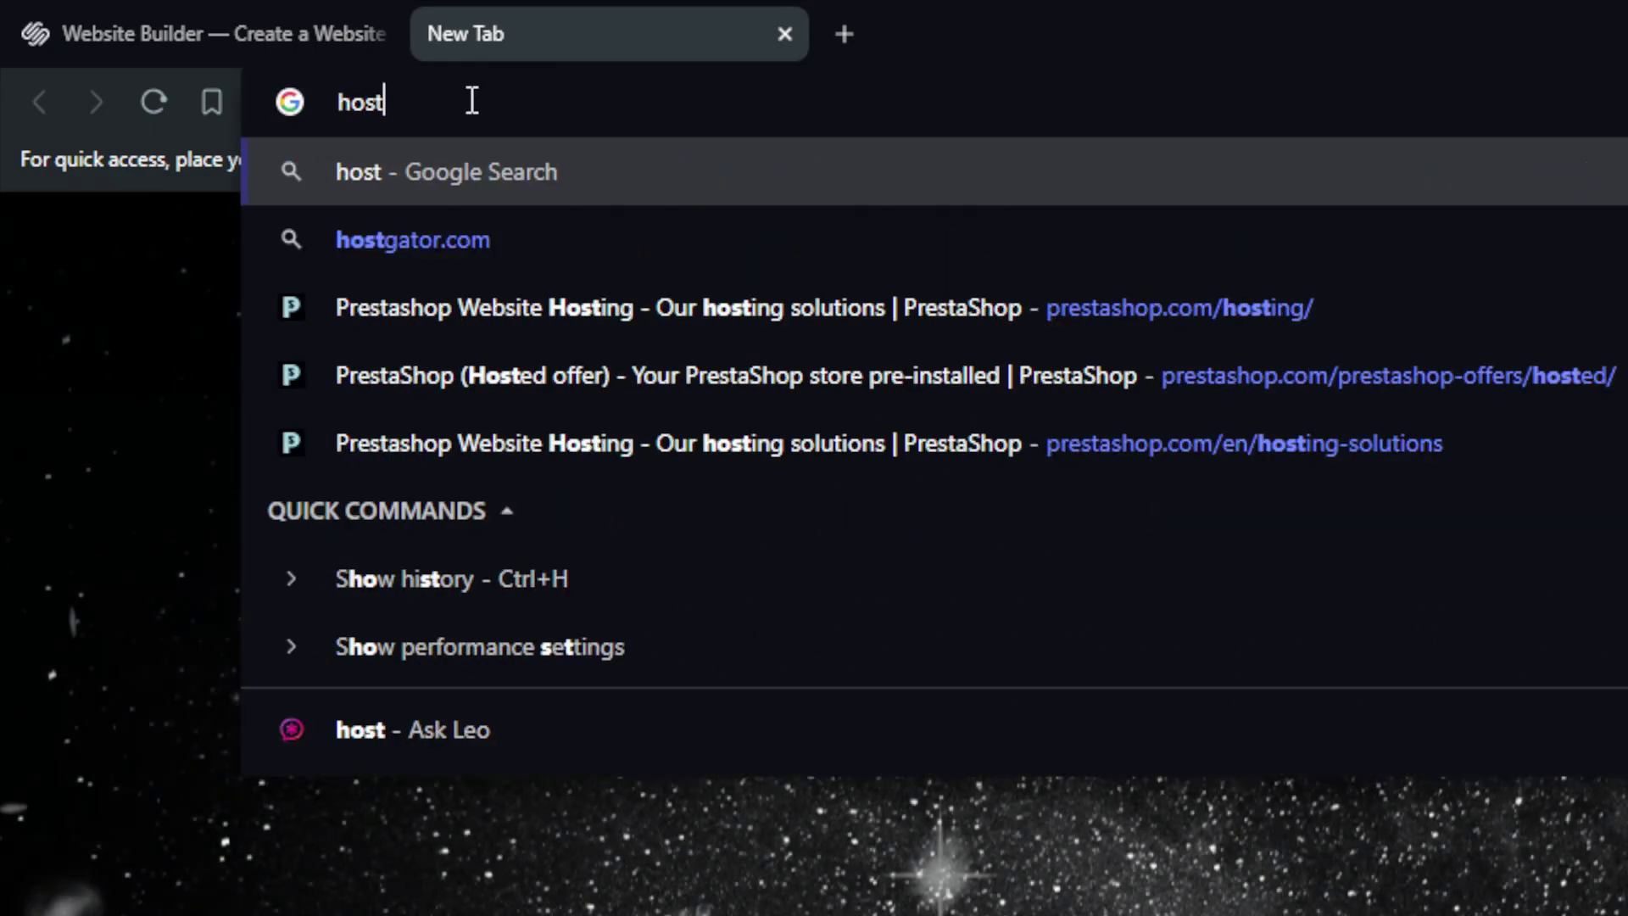
type("inger.com")
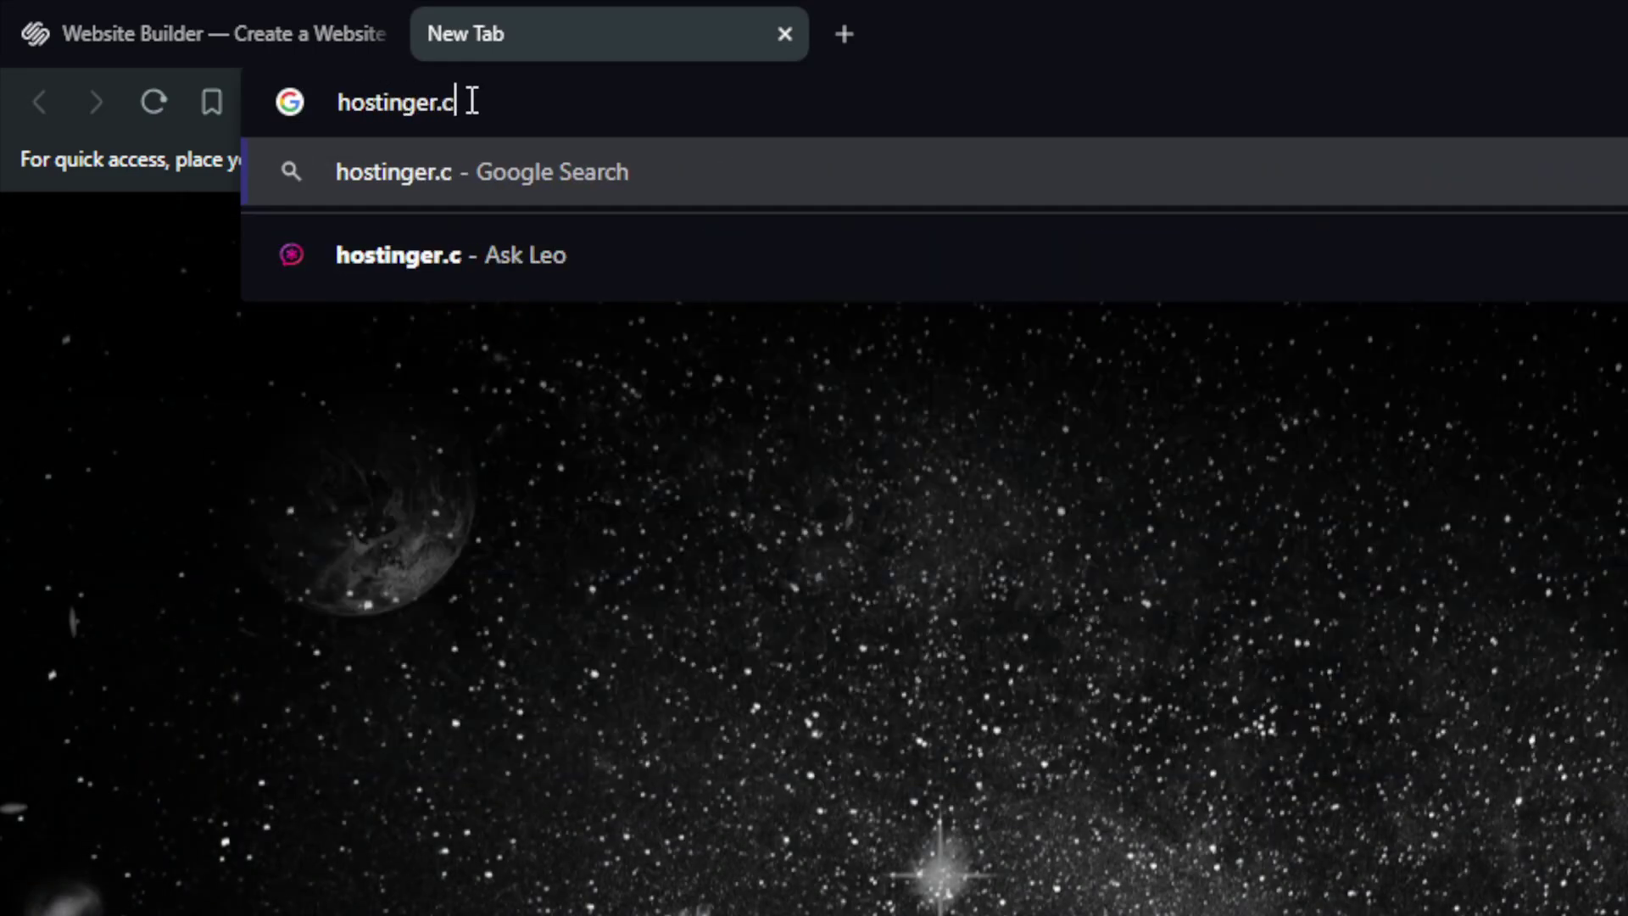
key("Return")
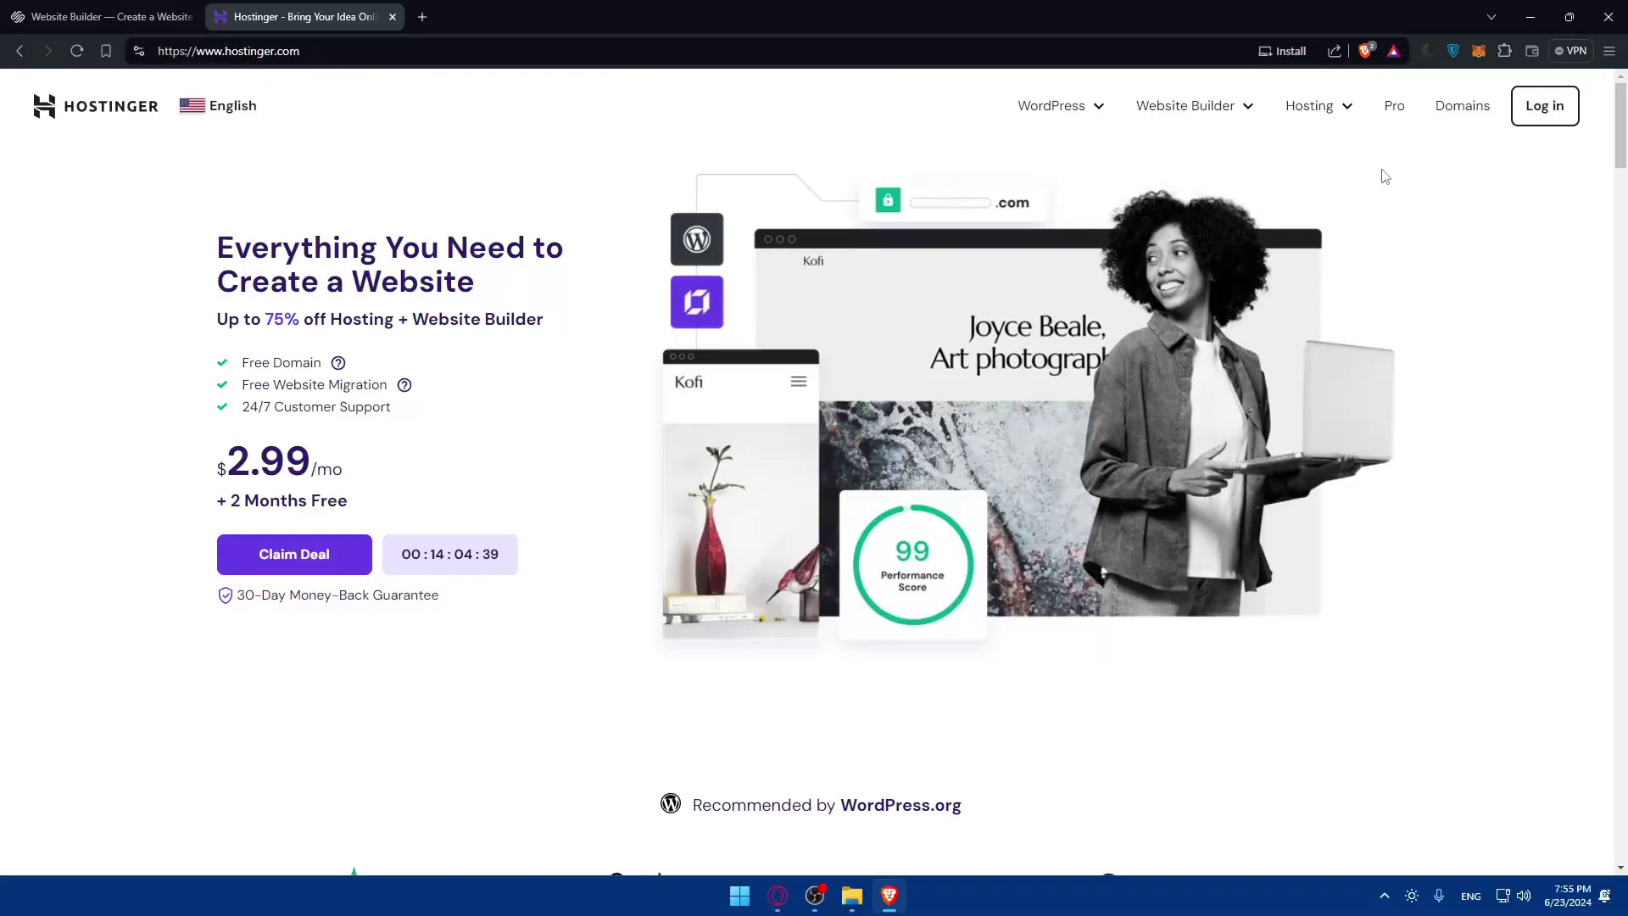
Log in to Hostinger with the second listed Google account.
left_click(1543, 105)
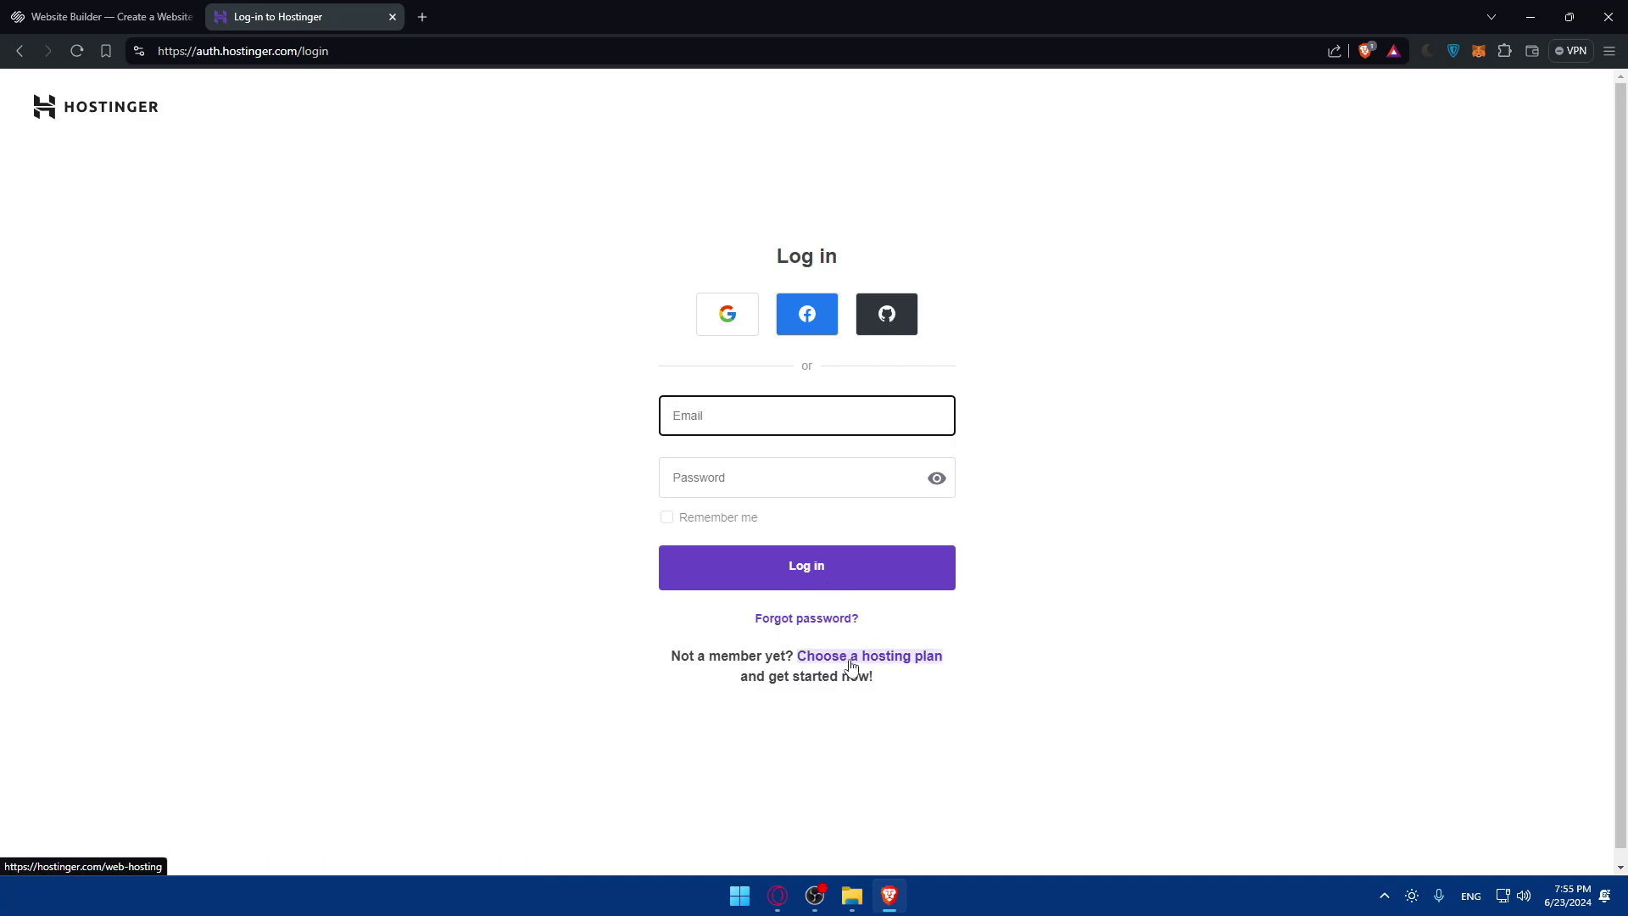
left_click(744, 327)
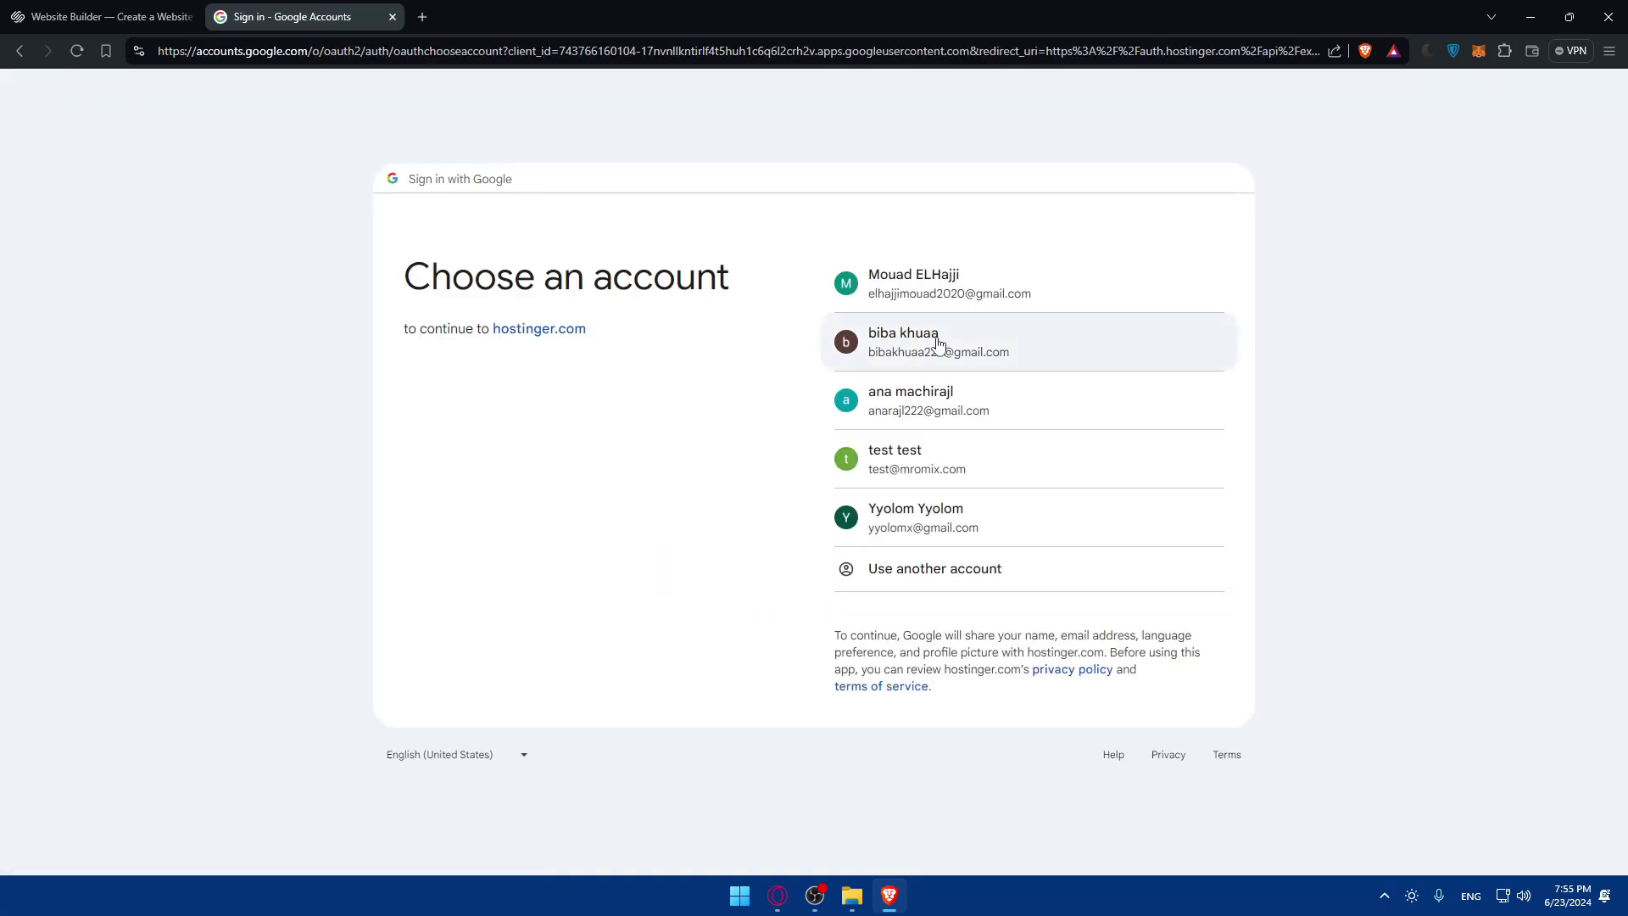
left_click(938, 342)
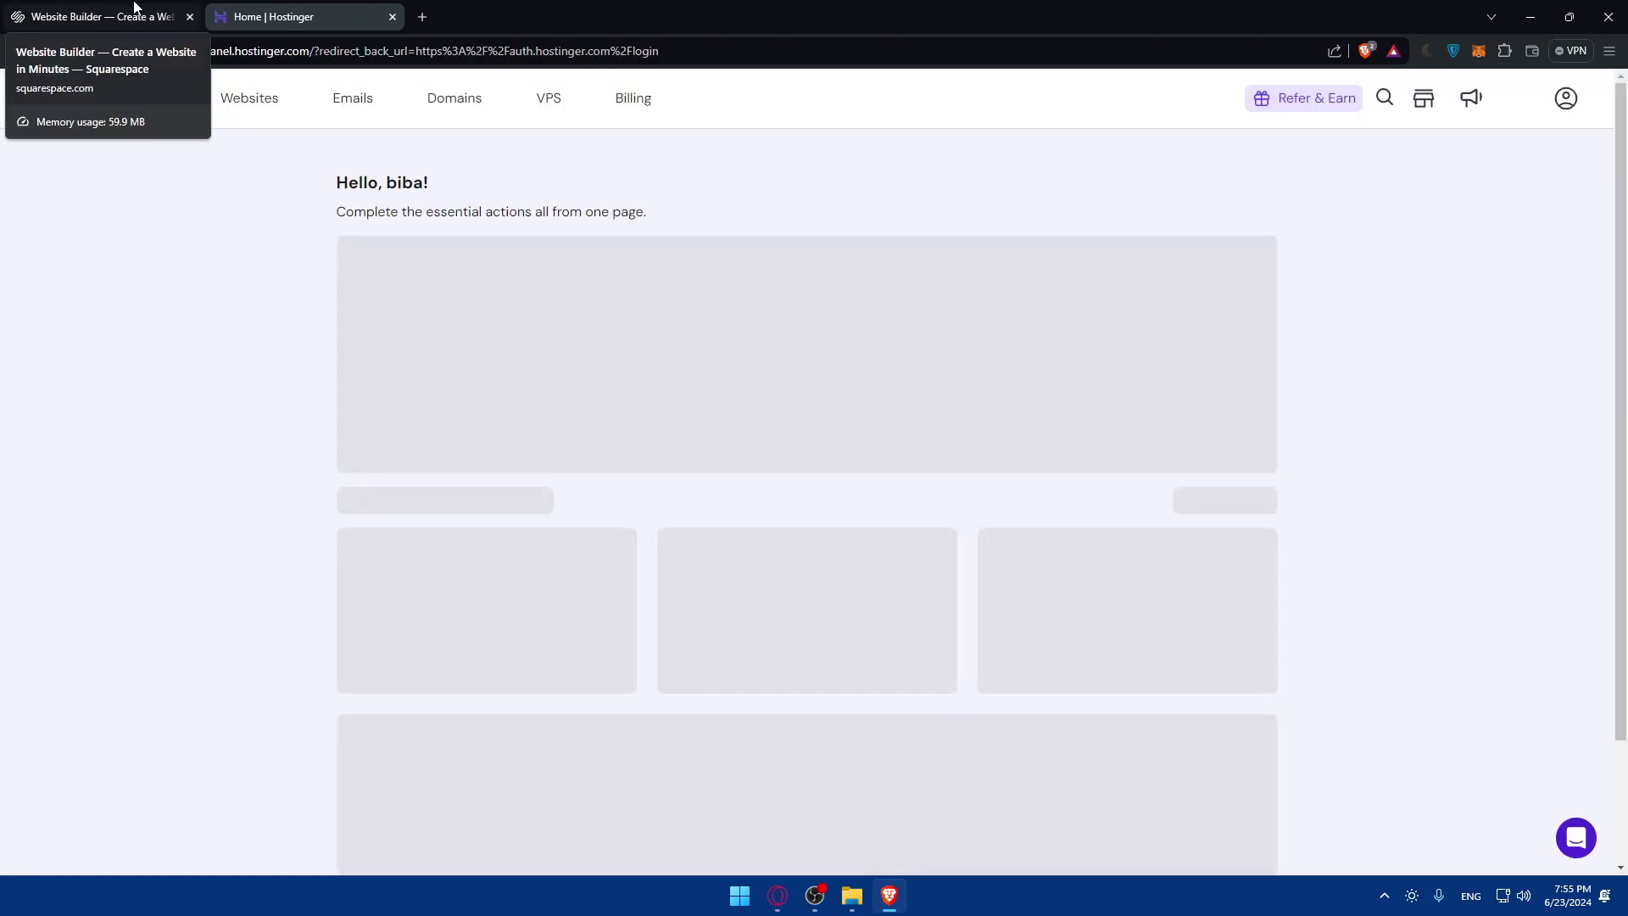
Return to the Squarespace site and open its Account Dashboard.
left_click(136, 6)
mouse_move(1369, 103)
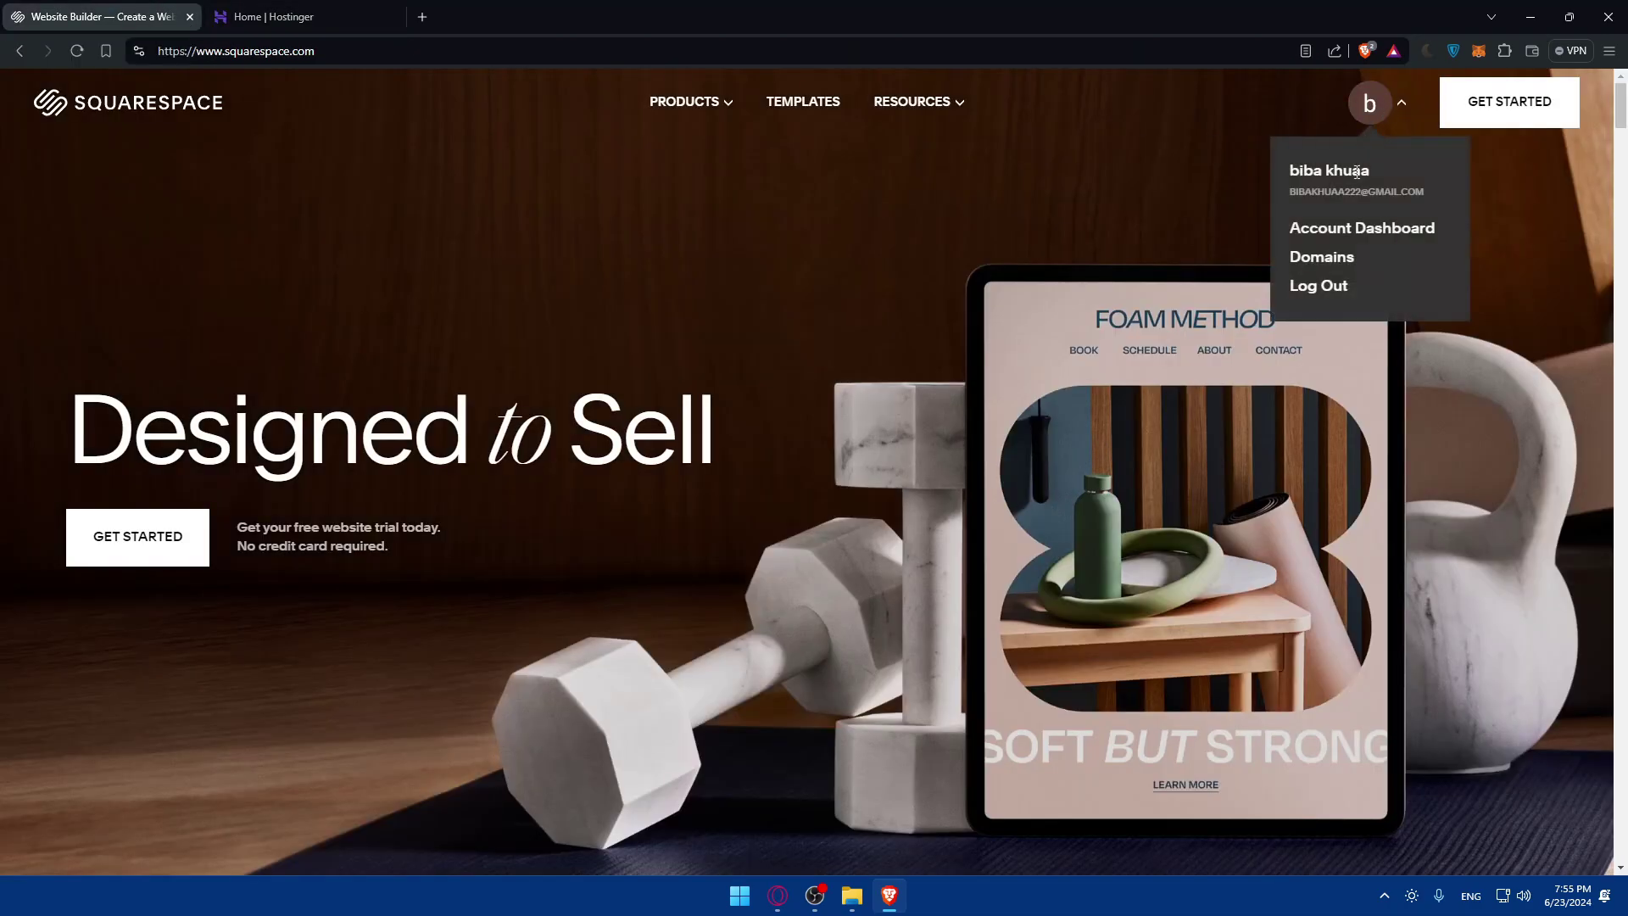
left_click(1355, 231)
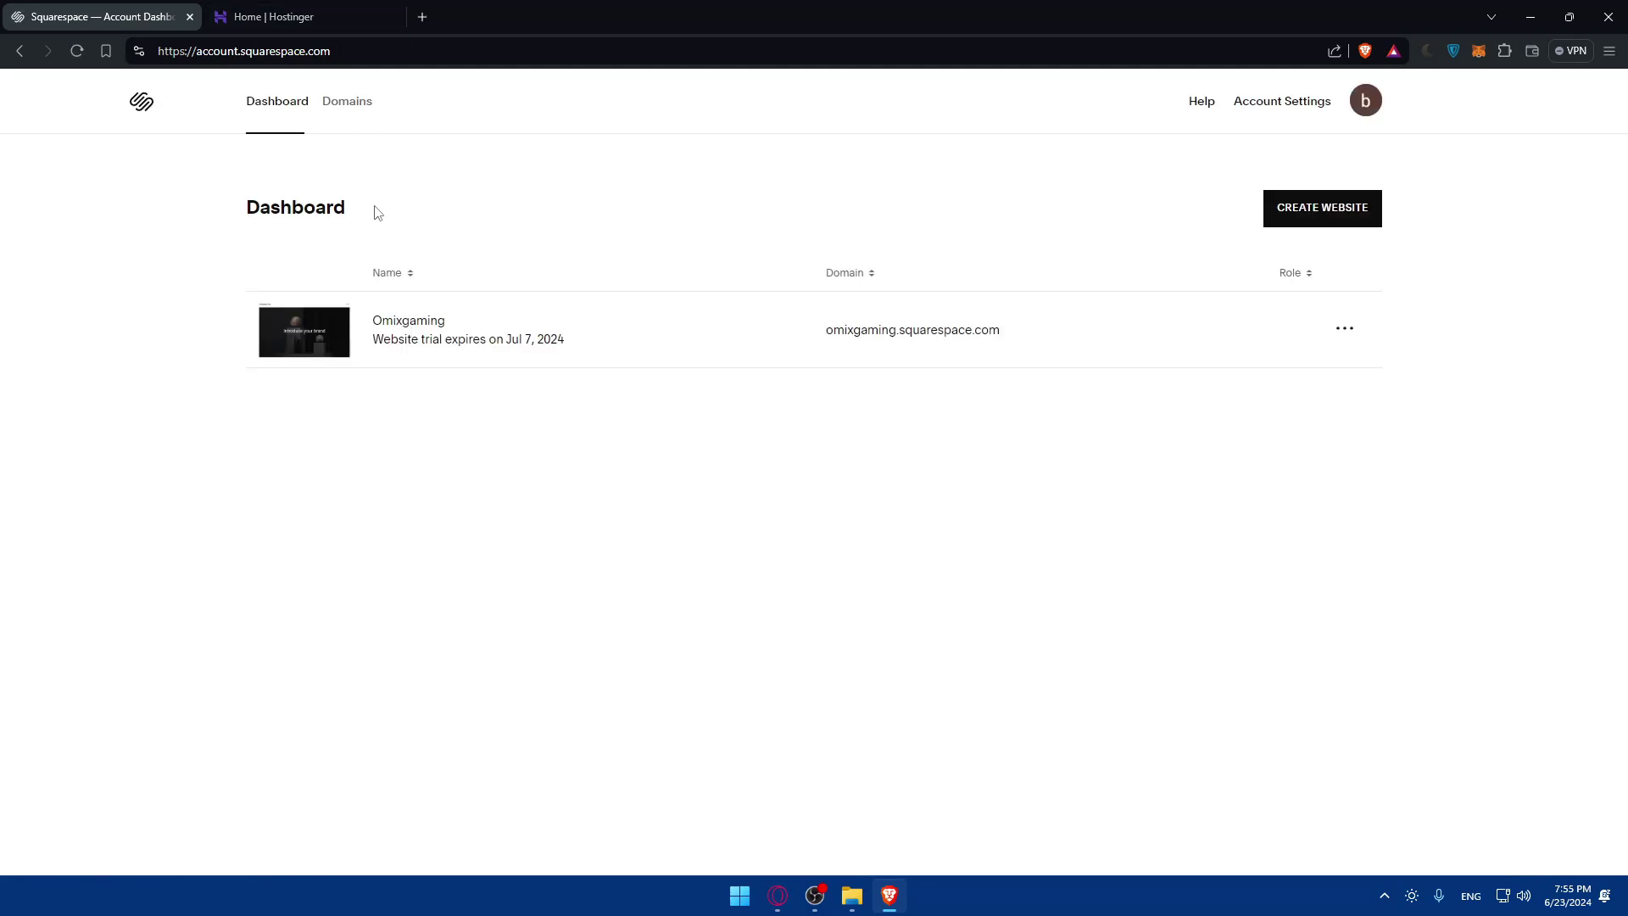
left_click(284, 12)
left_click(140, 7)
key("ctrl+Tab")
key("ctrl+Tab")
key("ctrl+Tab")
key("ctrl+Tab")
key("ctrl+Tab")
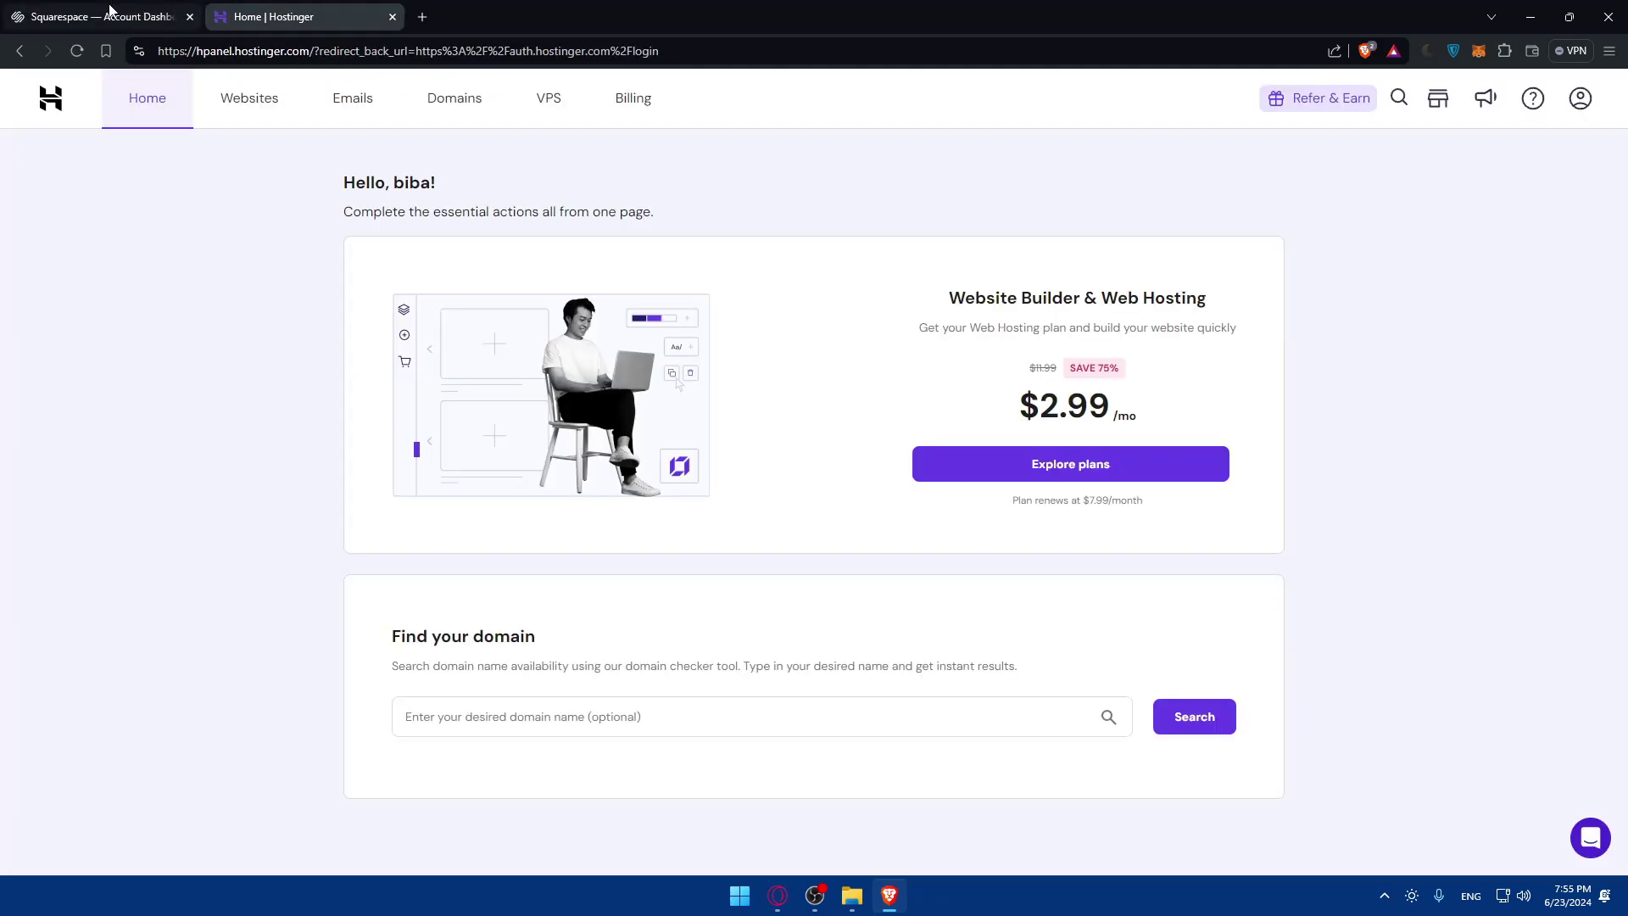
key("ctrl+Tab")
key("ctrl+Tab")
key("ctrl+Tab")
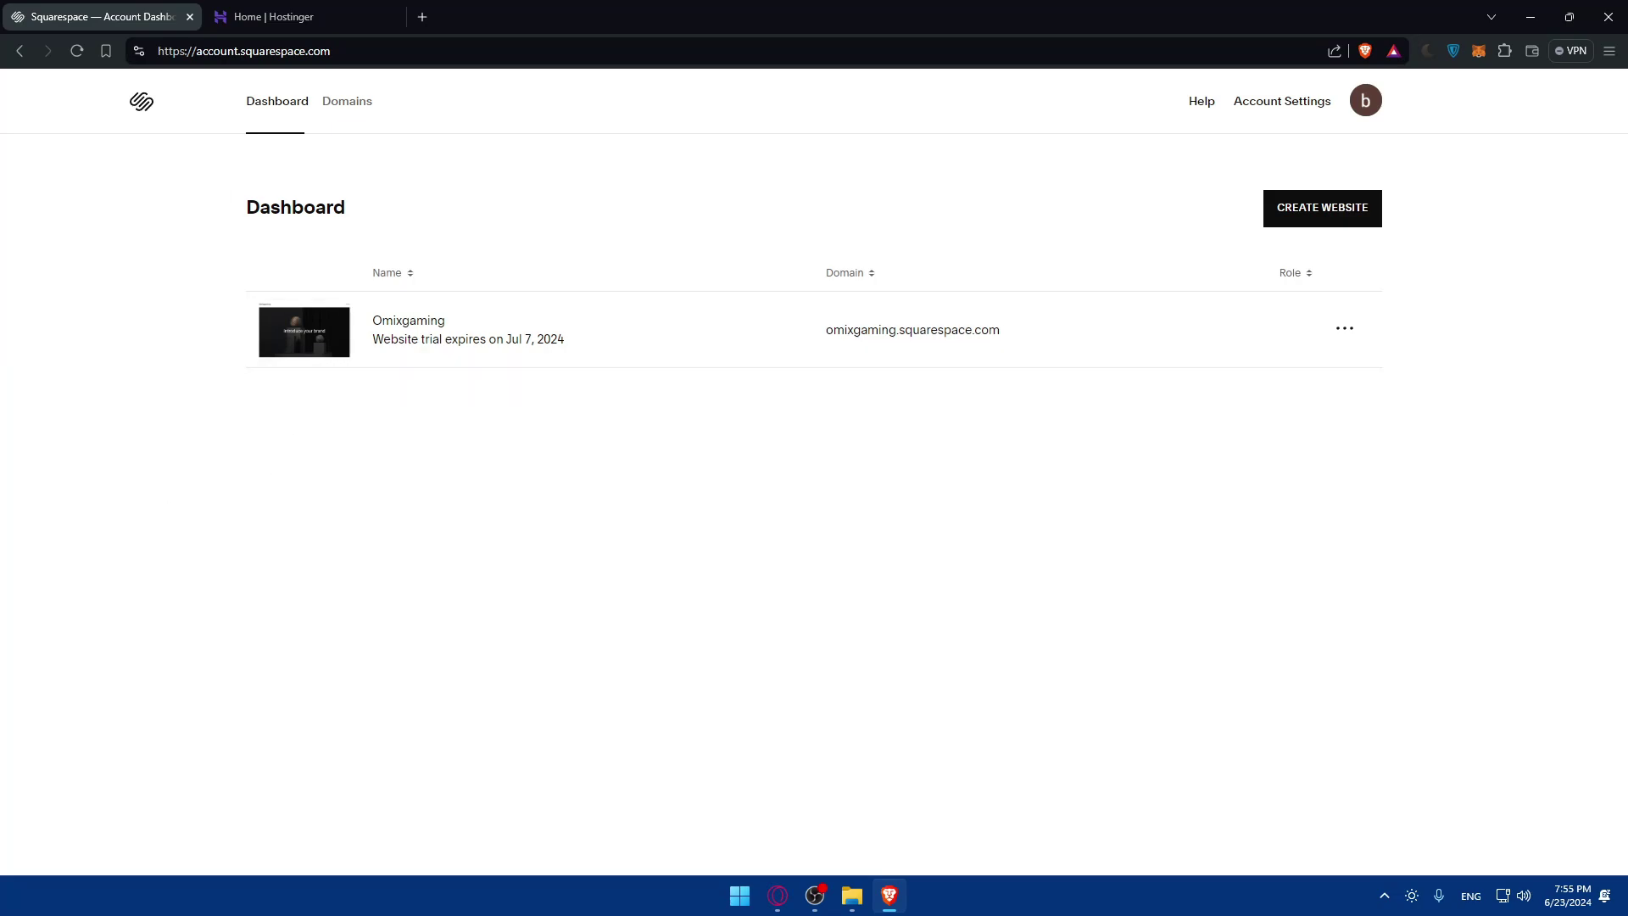
Open the Domains page of the Squarespace account and check which domains it holds.
left_click(360, 102)
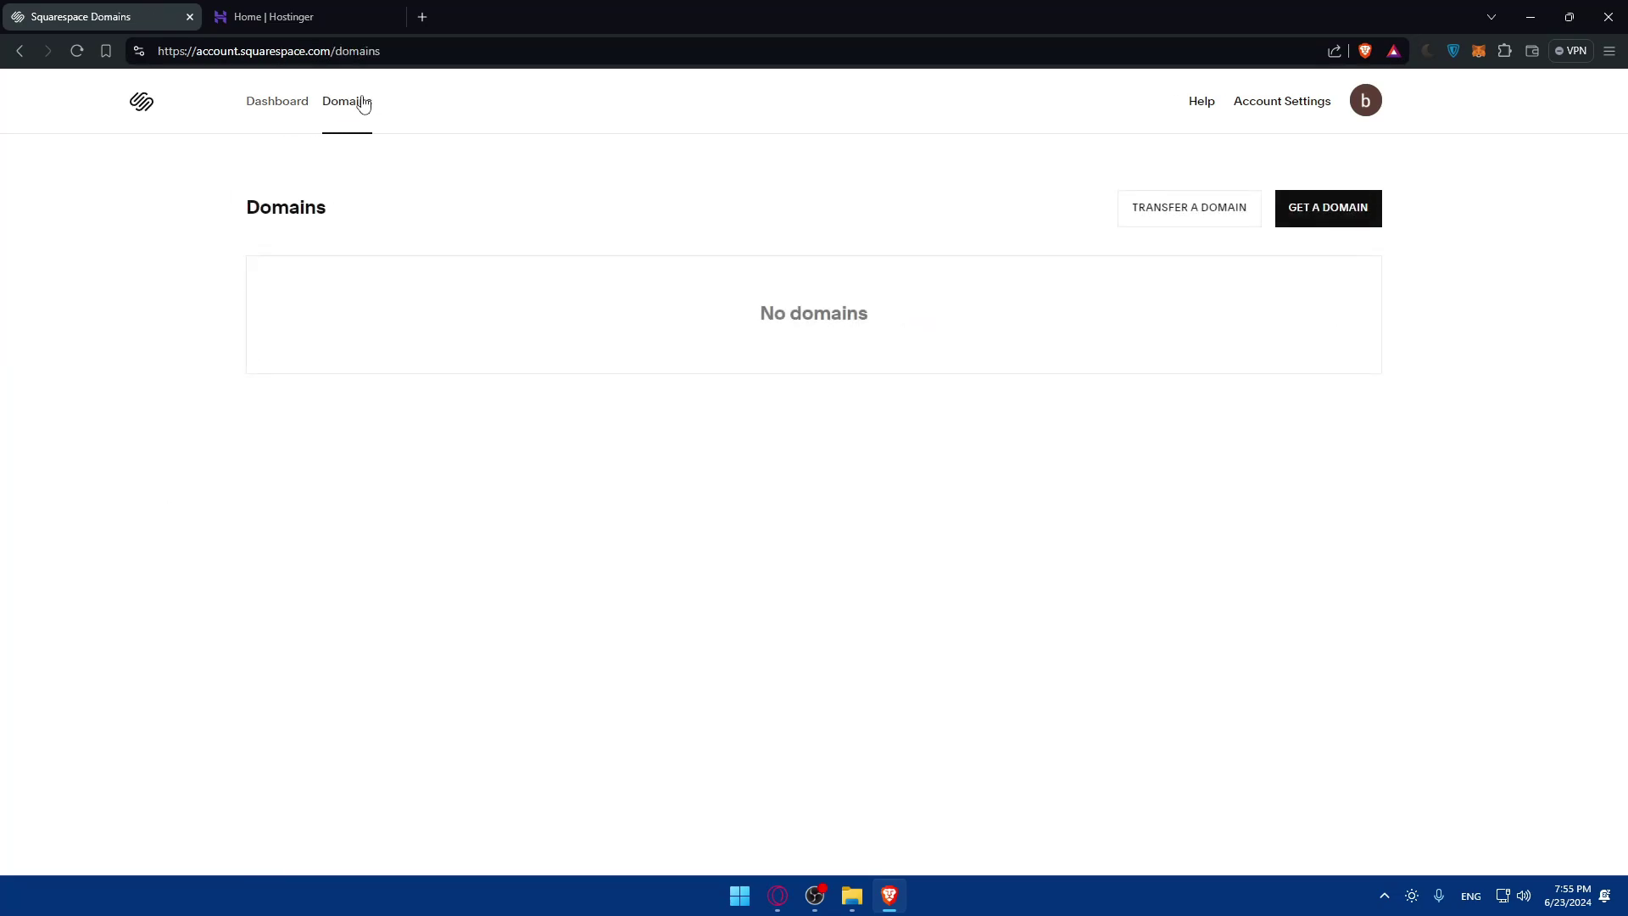
left_click_drag(703, 323, 959, 333)
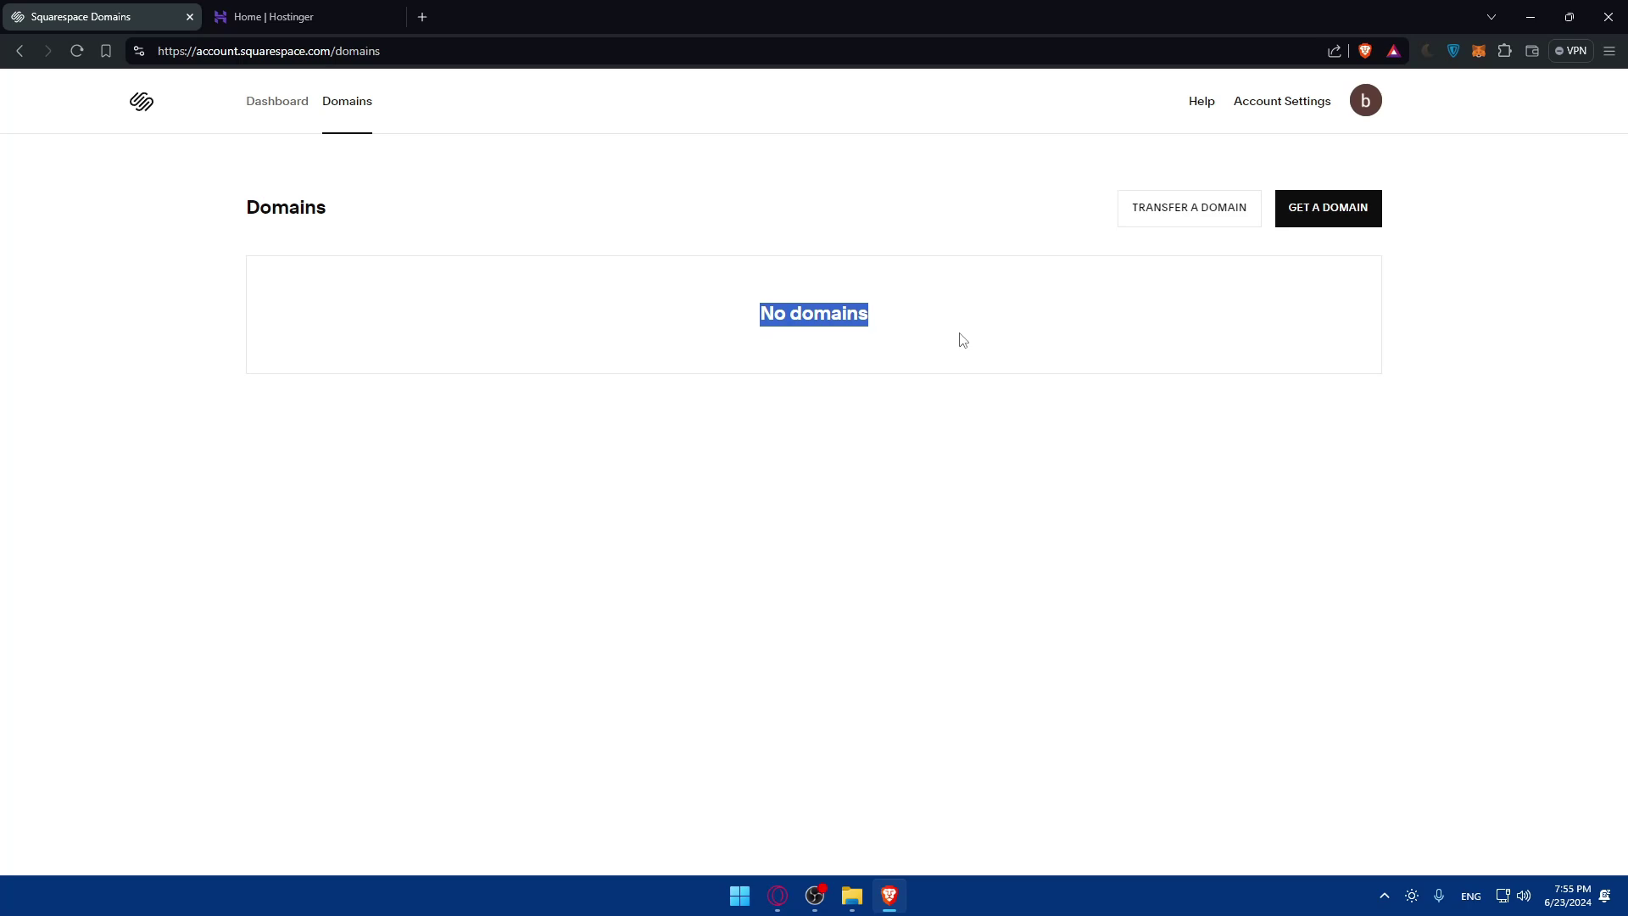
left_click(963, 340)
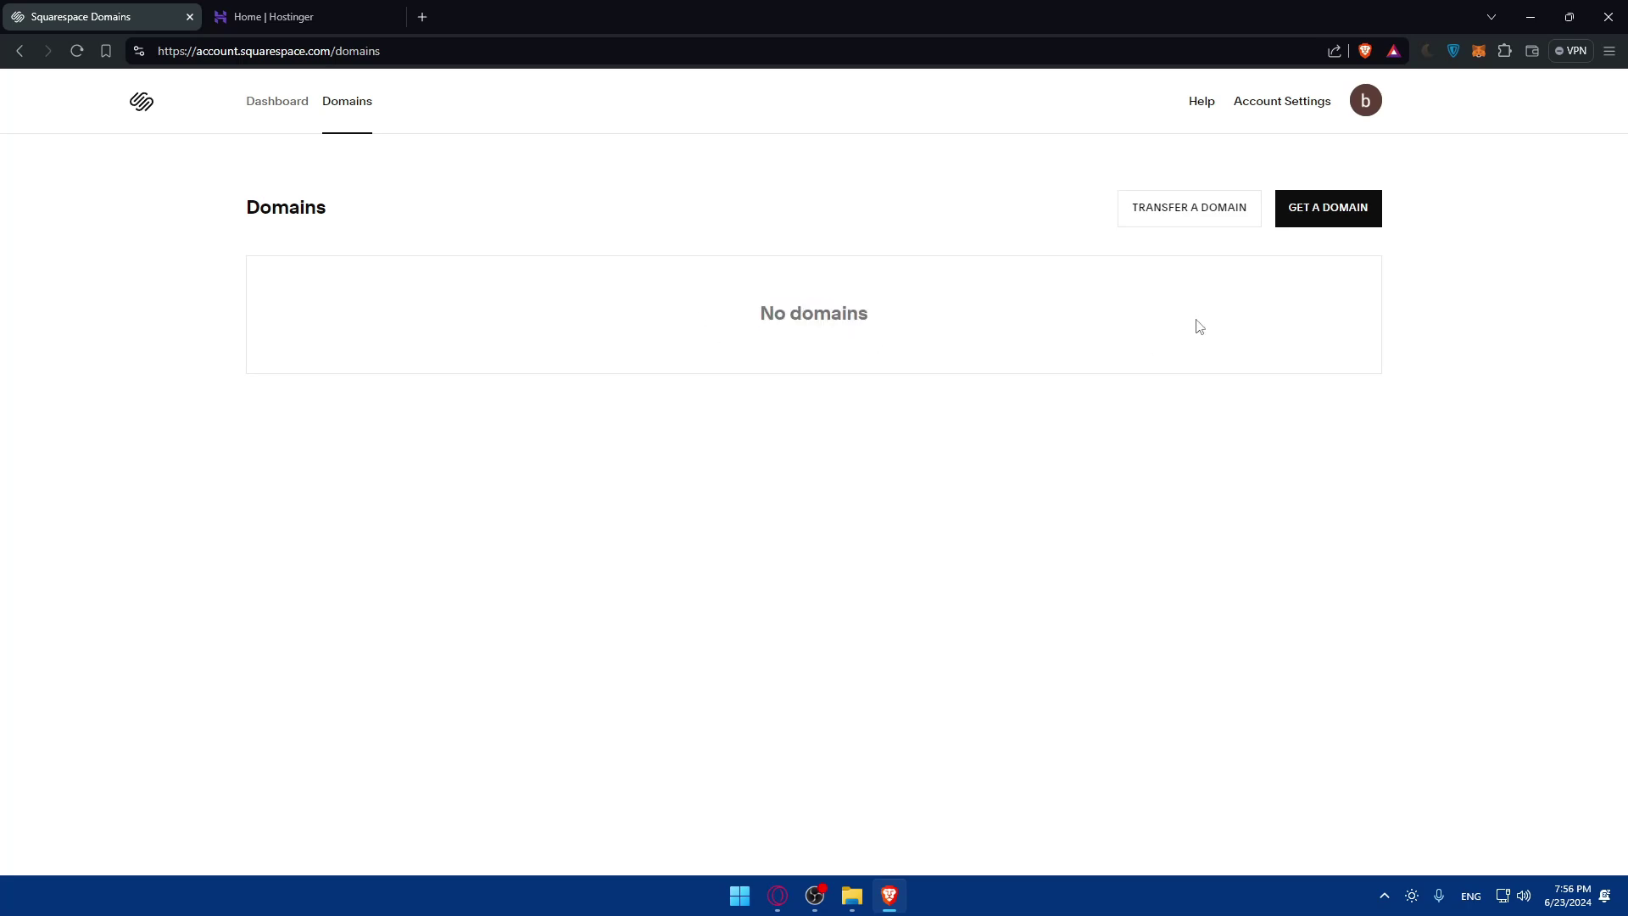
Find the new domain omixtester.com on Squarespace Domains and take it to checkout.
left_click(1295, 207)
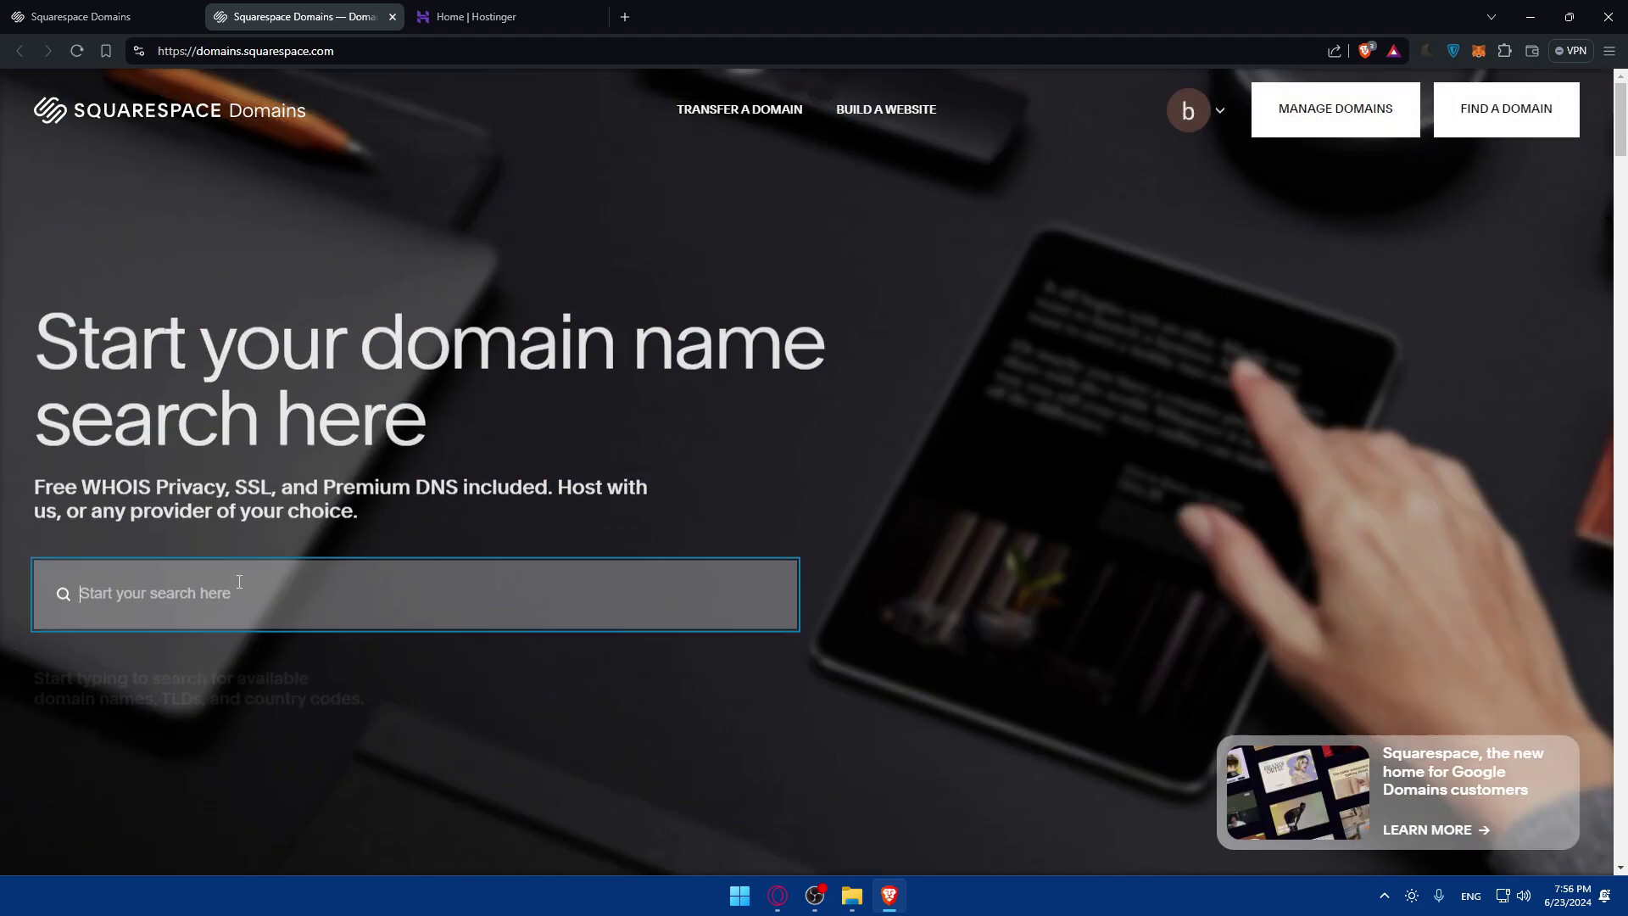
left_click(239, 587)
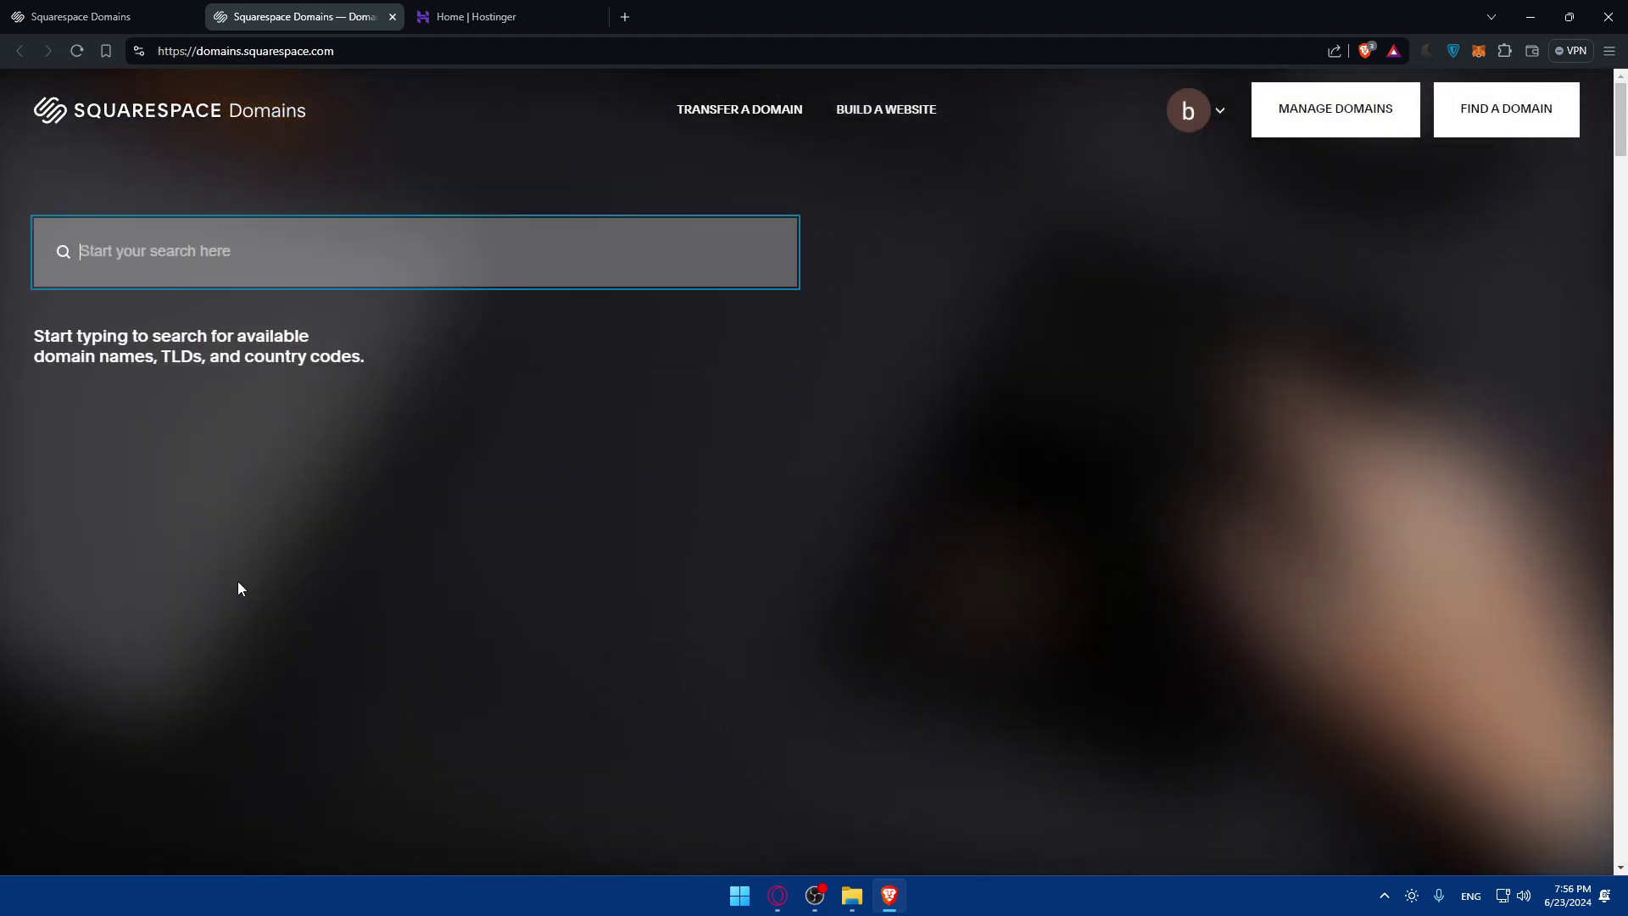
type("omixtester")
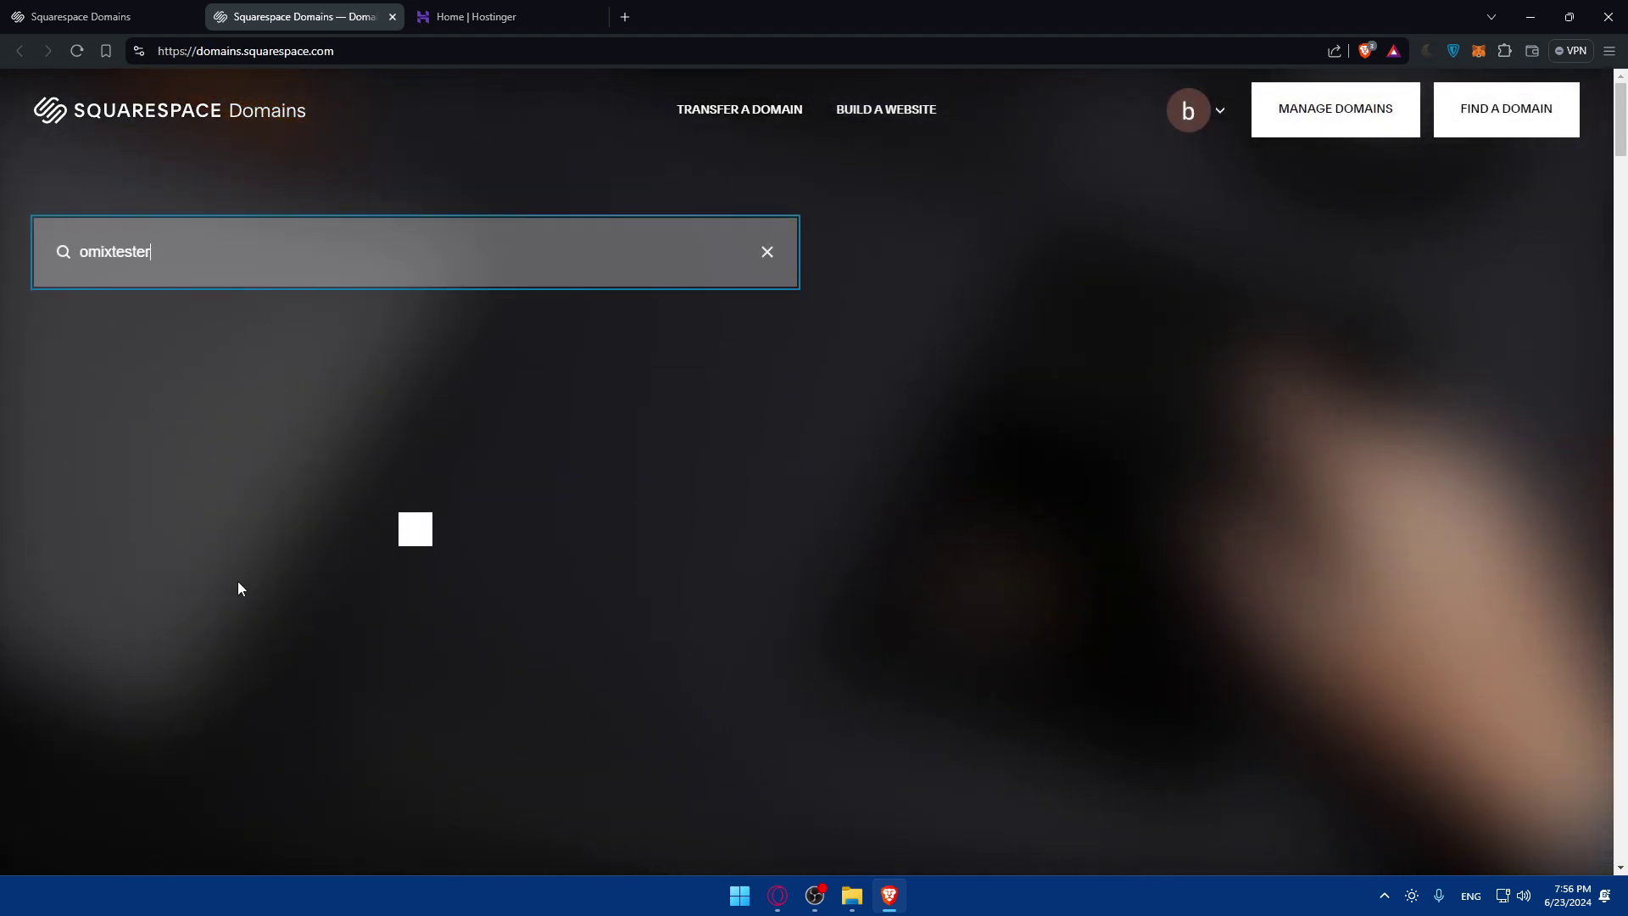
type(".com")
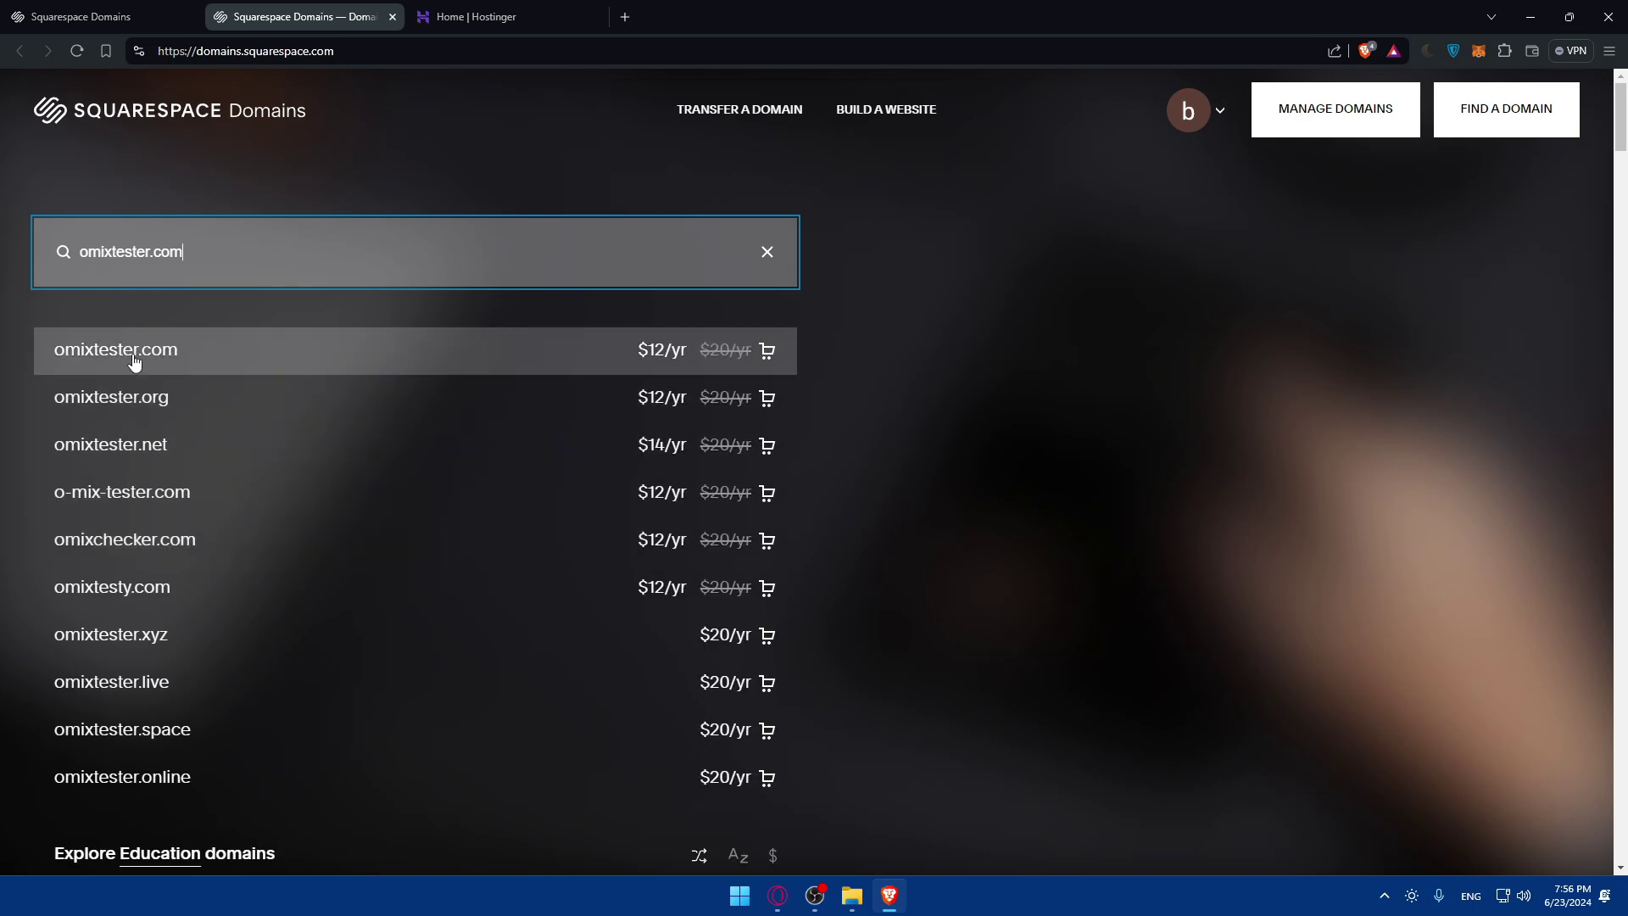
left_click(294, 364)
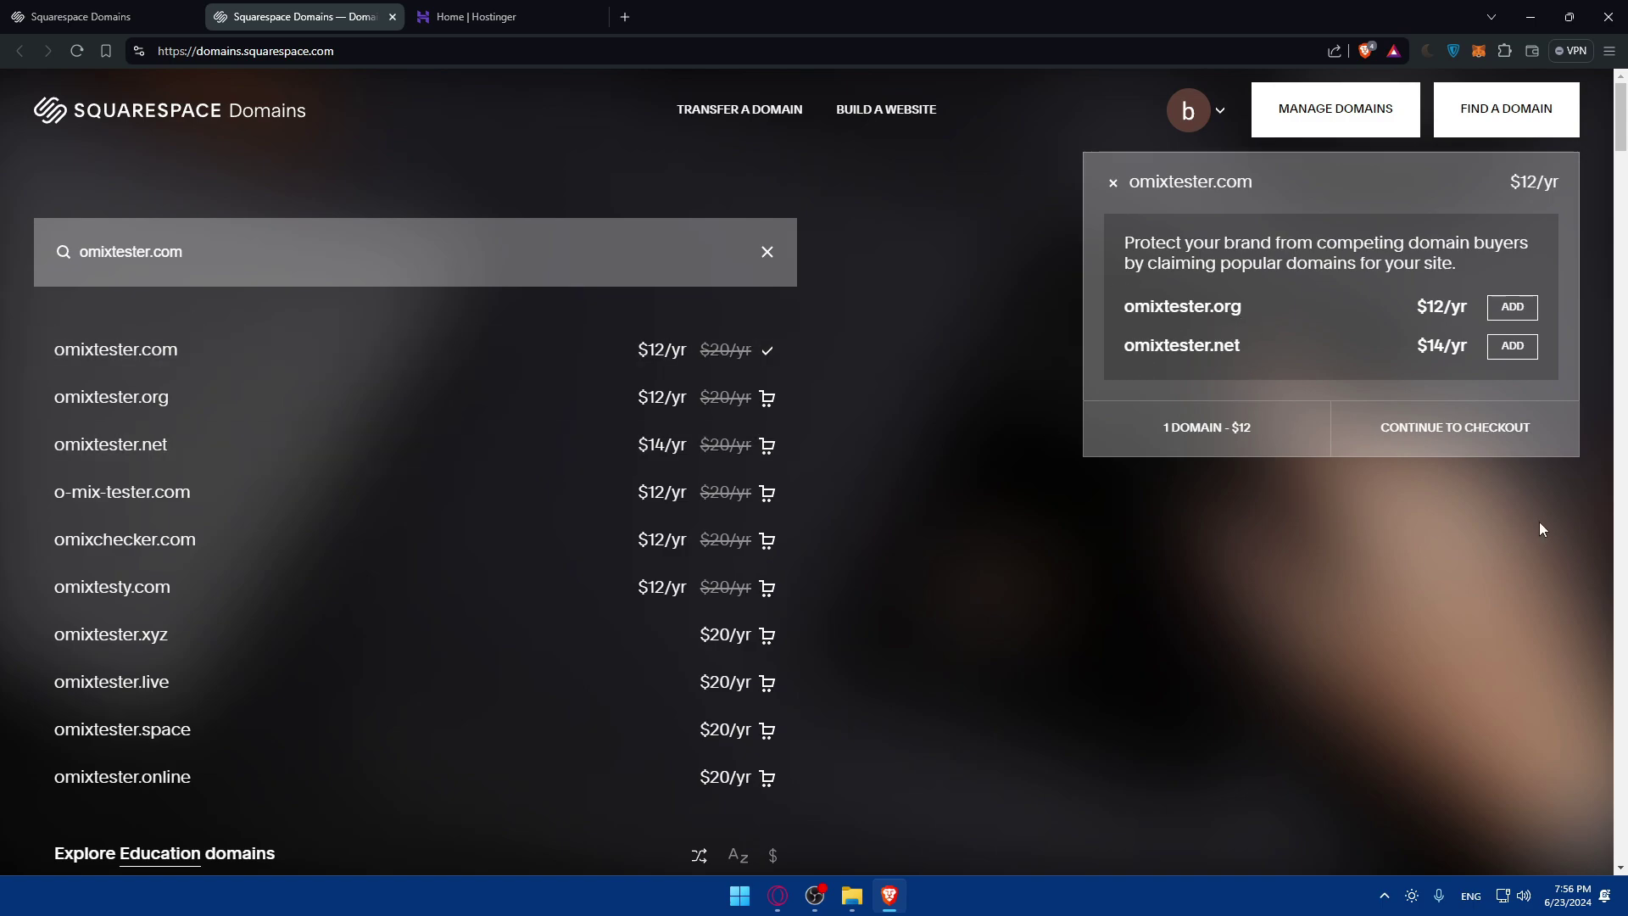
left_click(1471, 439)
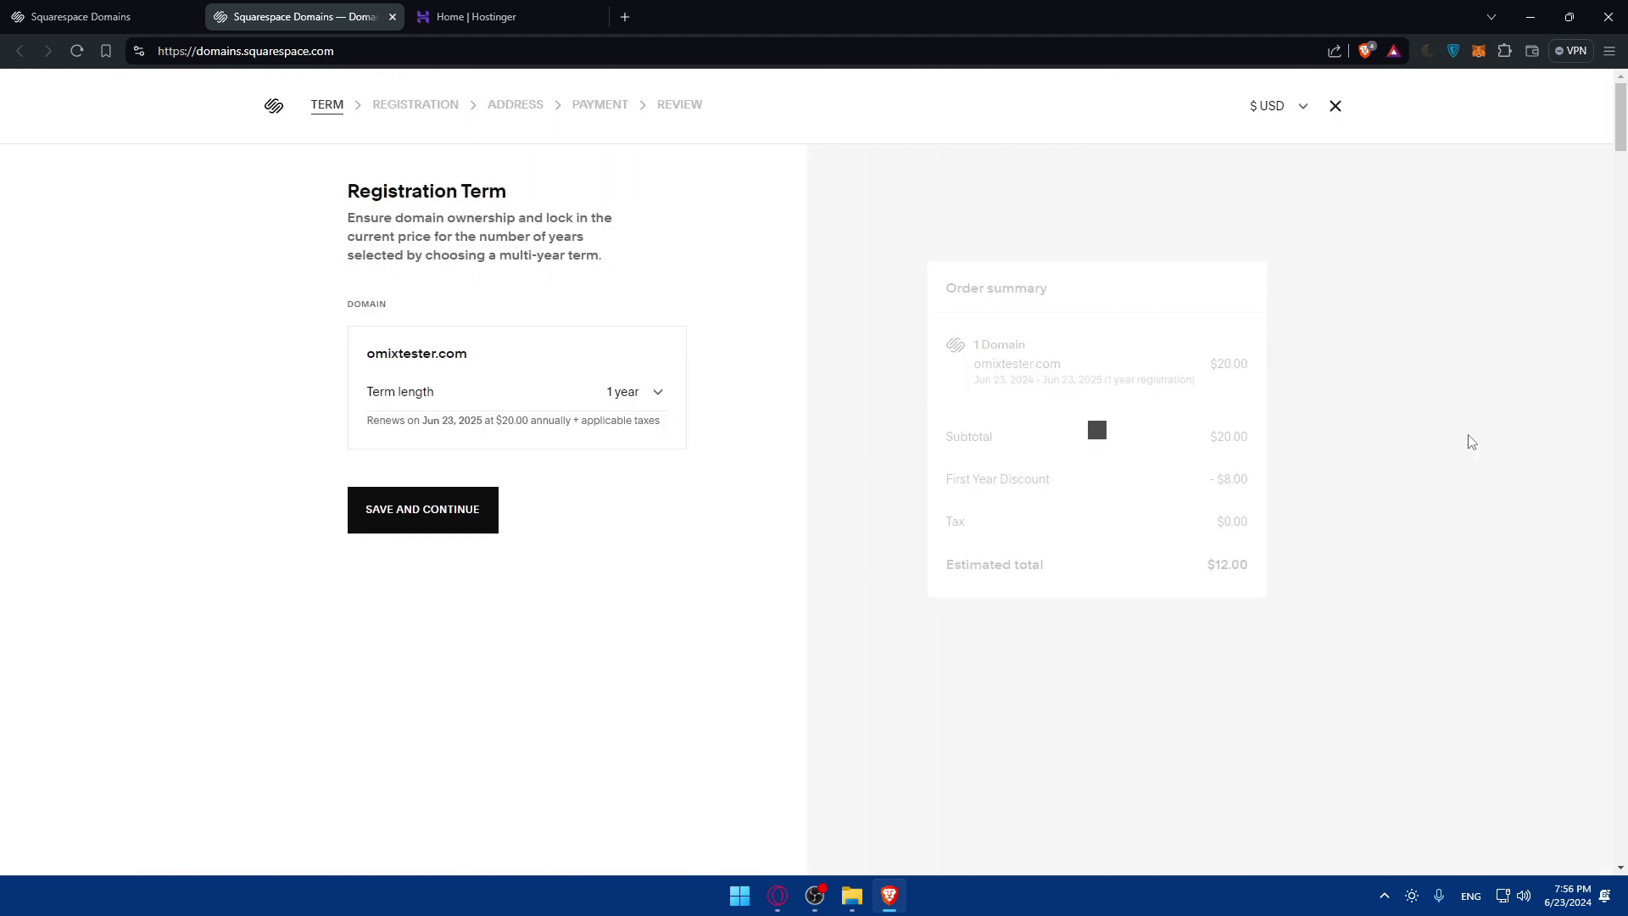
Review the registration term explanation, the chosen domain and the available term lengths at checkout.
left_click_drag(348, 190, 516, 218)
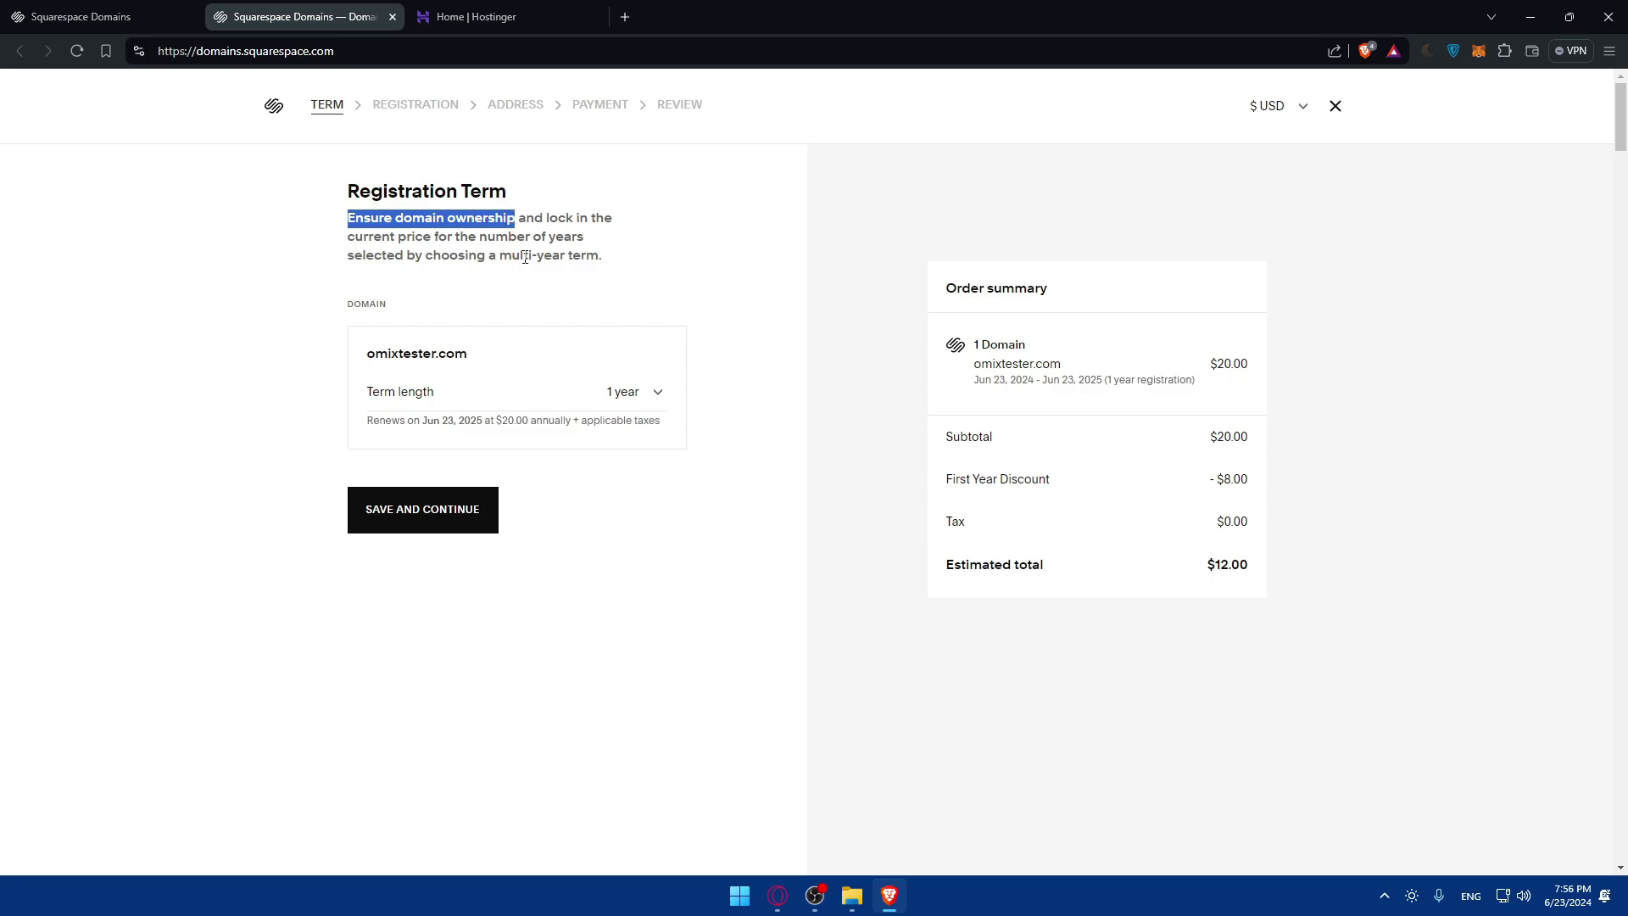
left_click(370, 249)
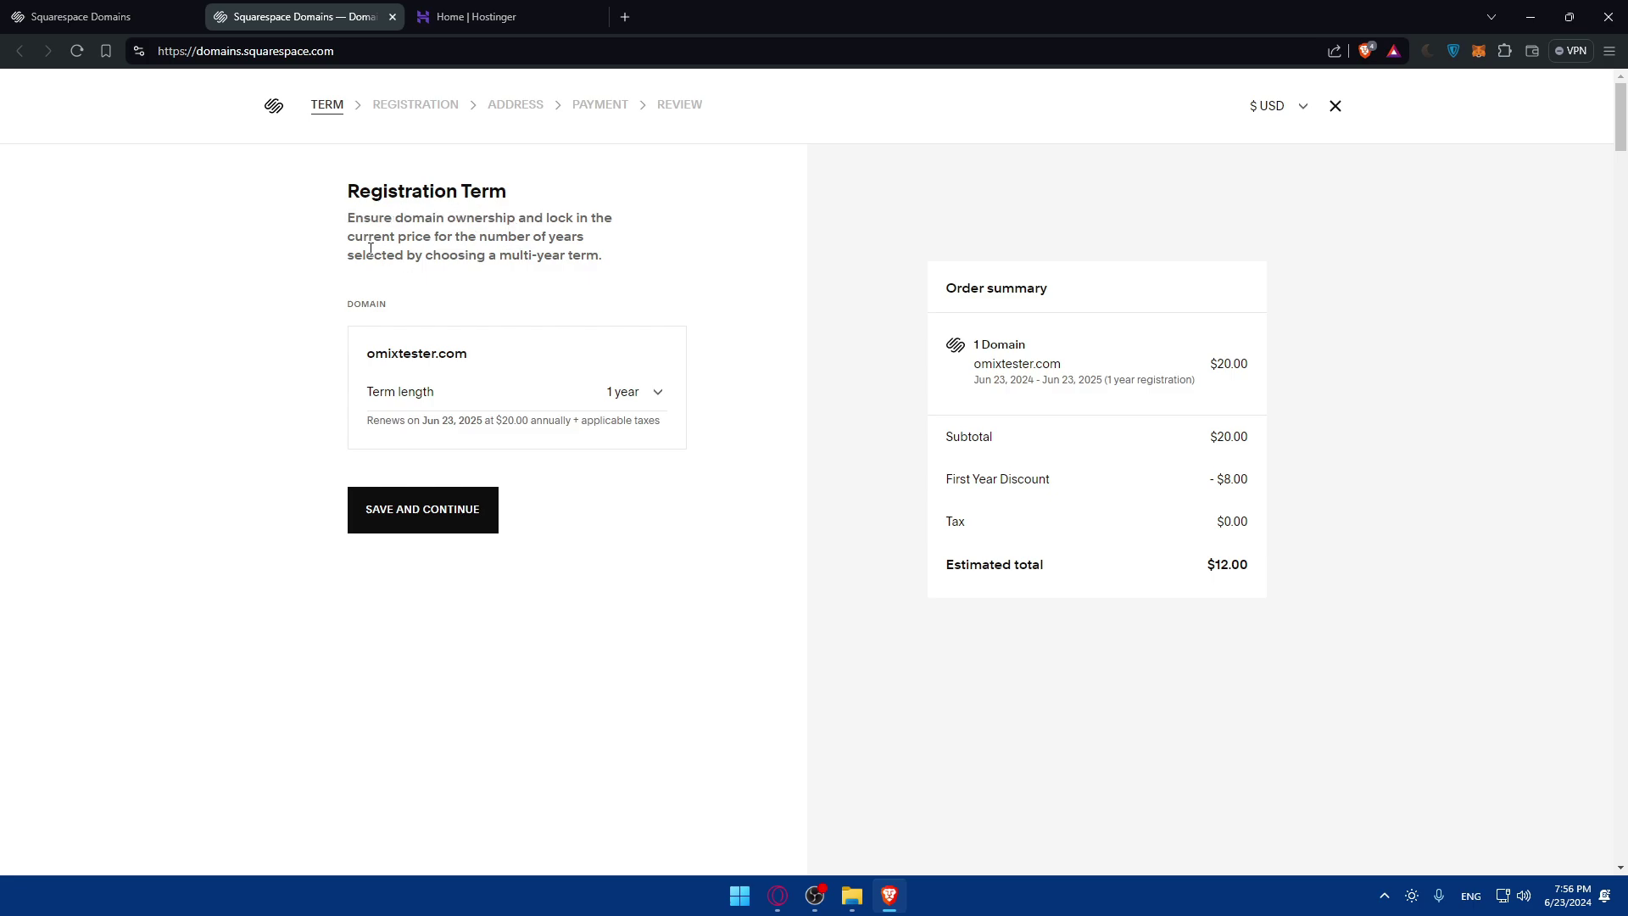
left_click_drag(363, 255, 454, 259)
left_click(455, 262)
left_click_drag(357, 378, 536, 365)
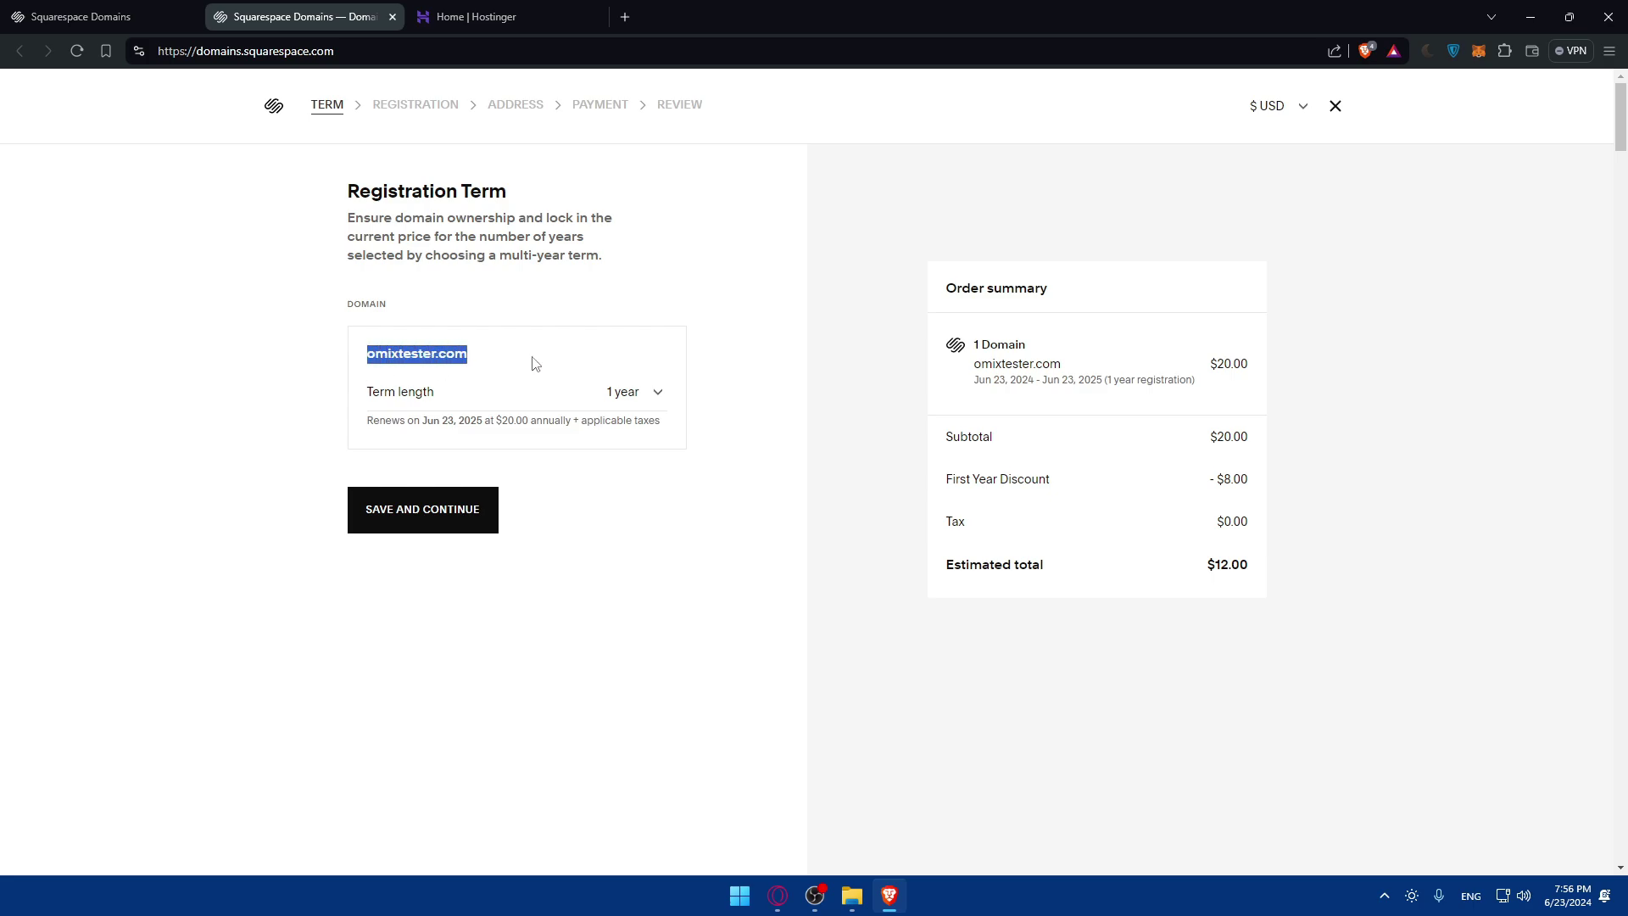
left_click(460, 380)
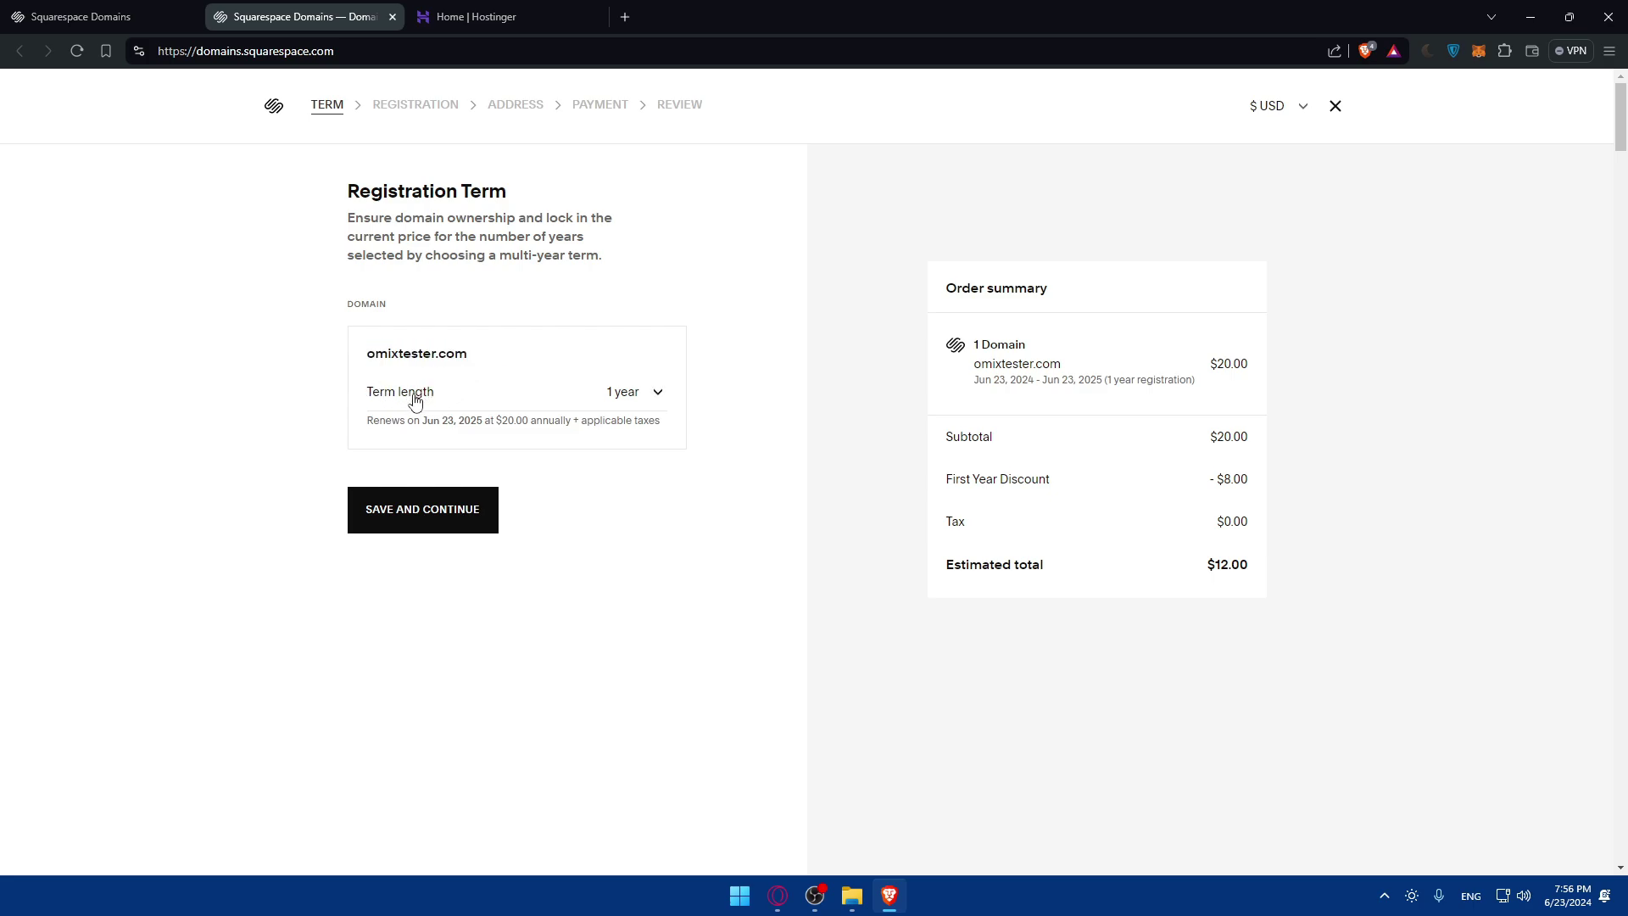
left_click(567, 399)
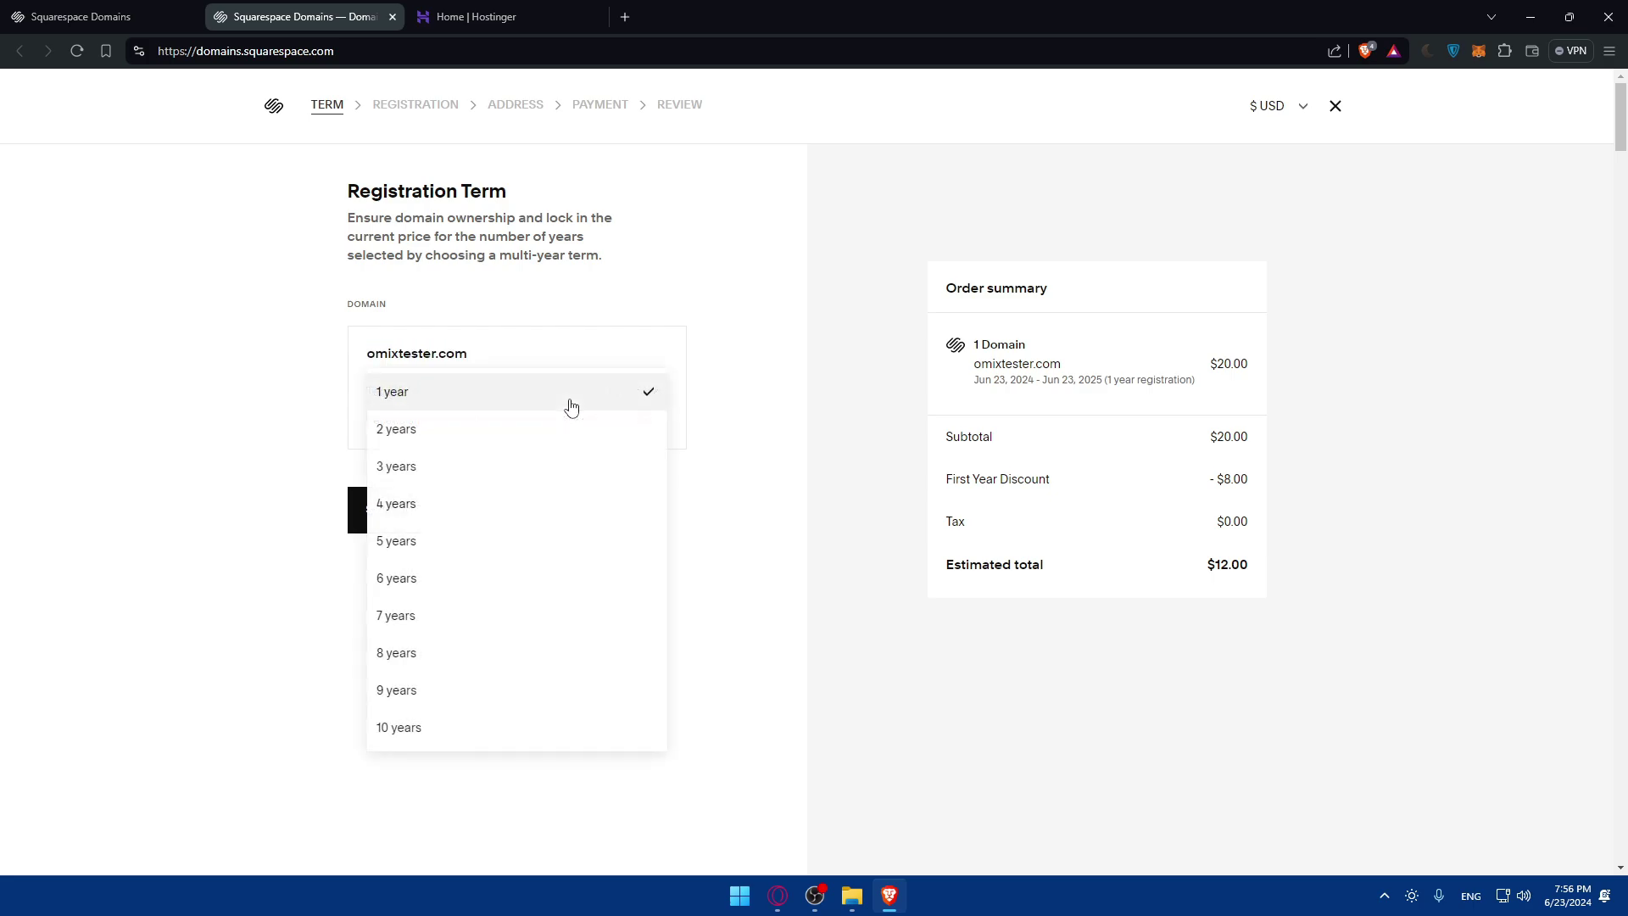
left_click(1207, 581)
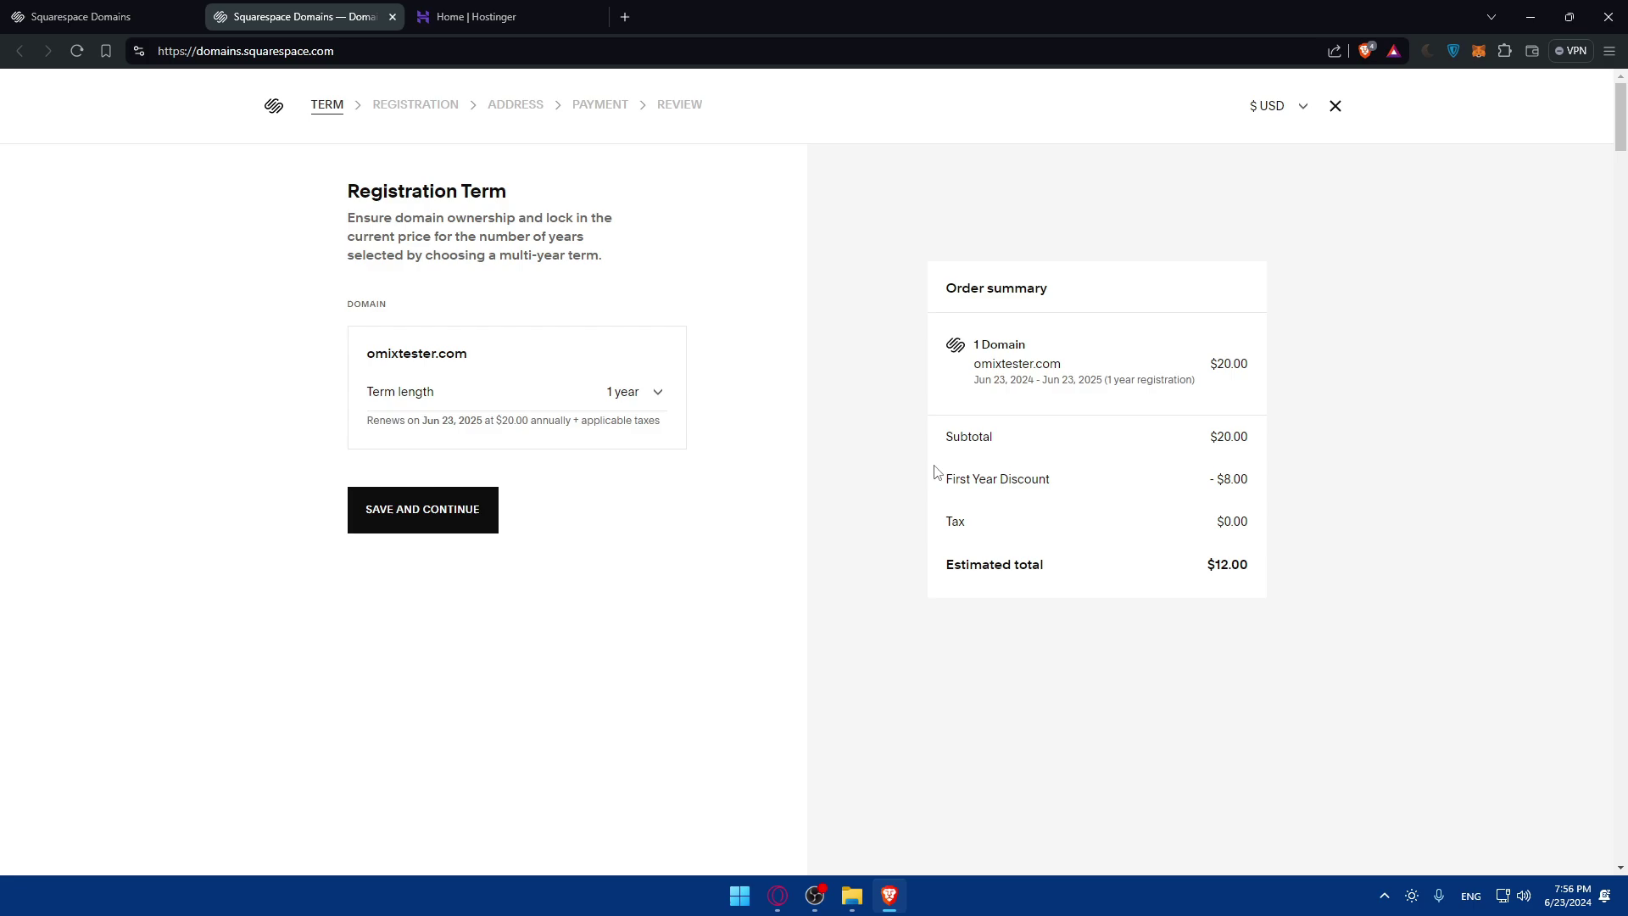
Set the term length for omixtester.com to 2 years and check the order summary.
left_click(526, 406)
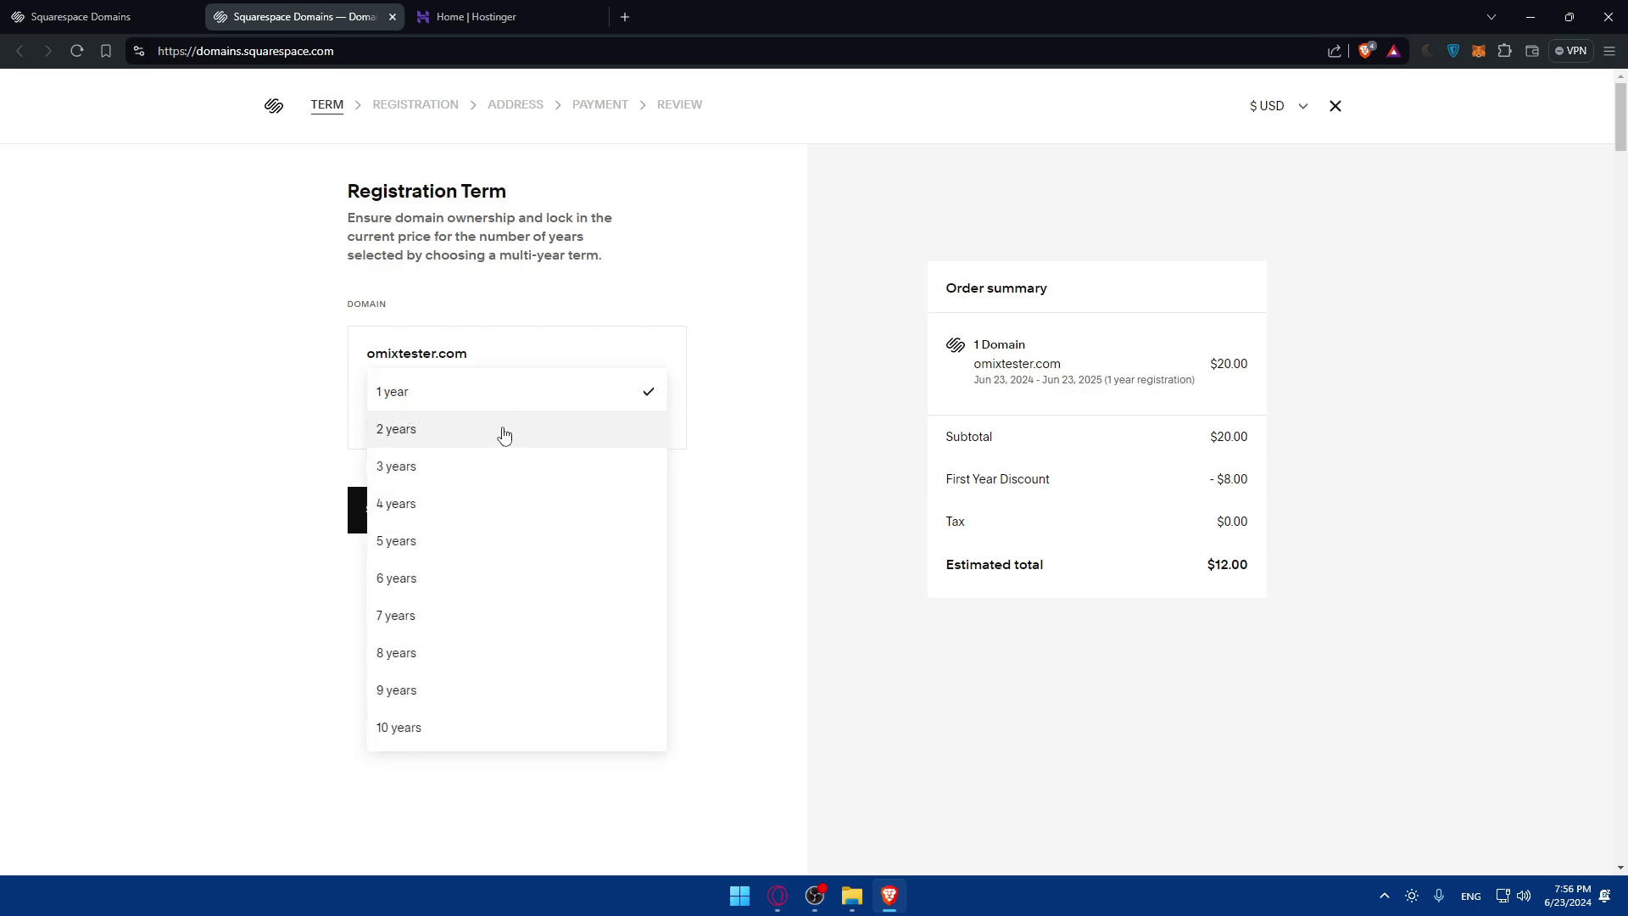
left_click(504, 434)
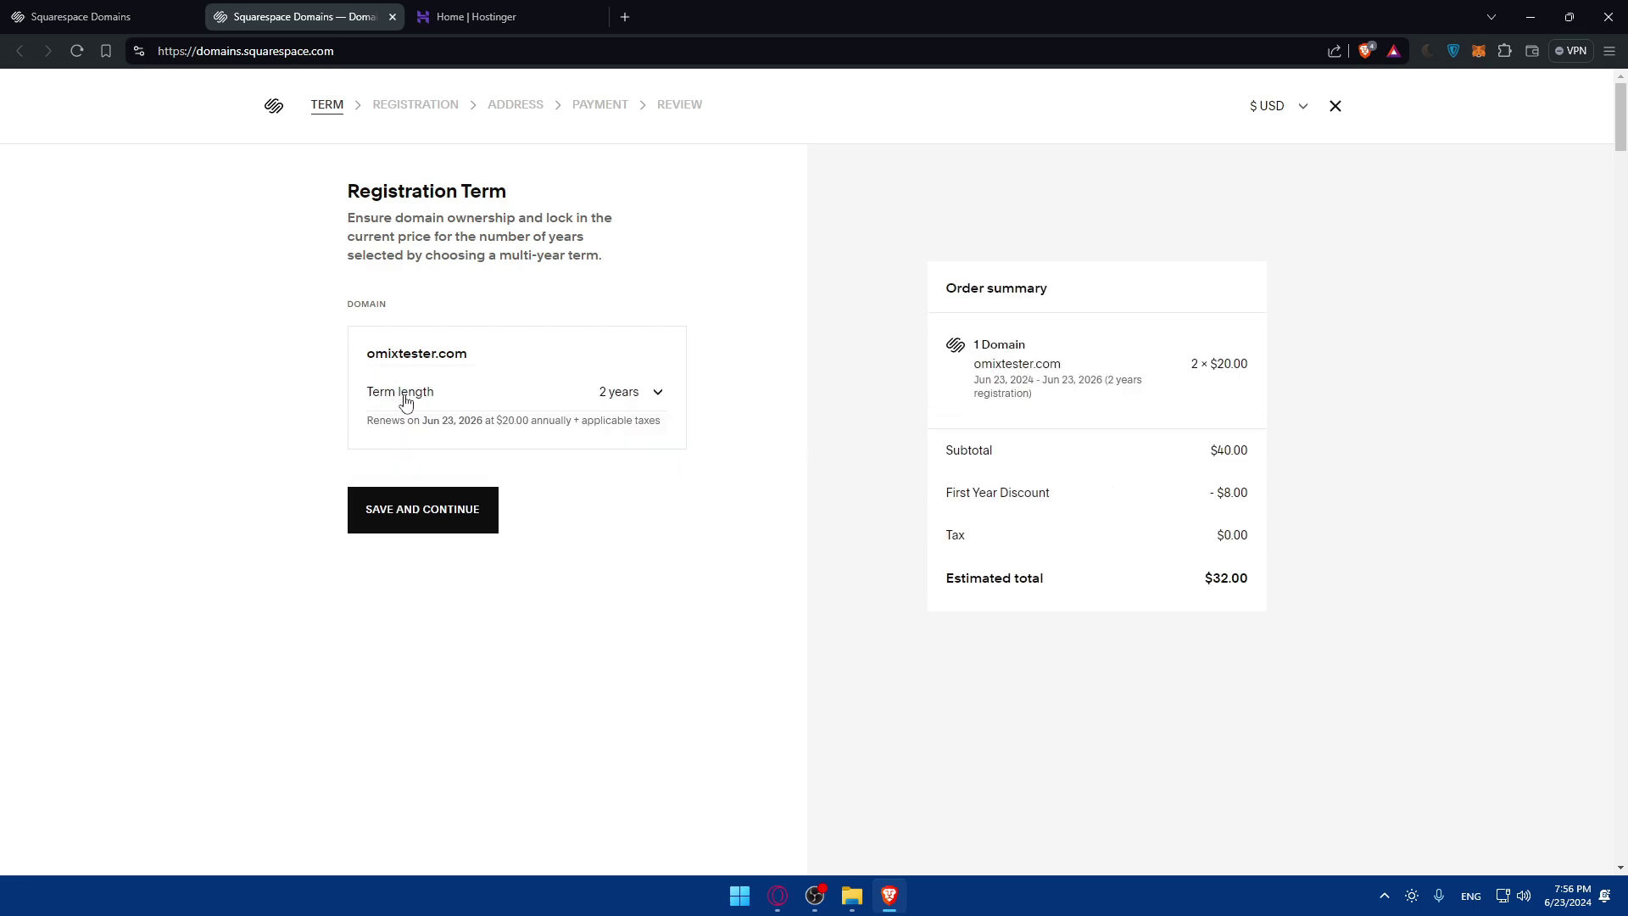
left_click_drag(1071, 493, 941, 281)
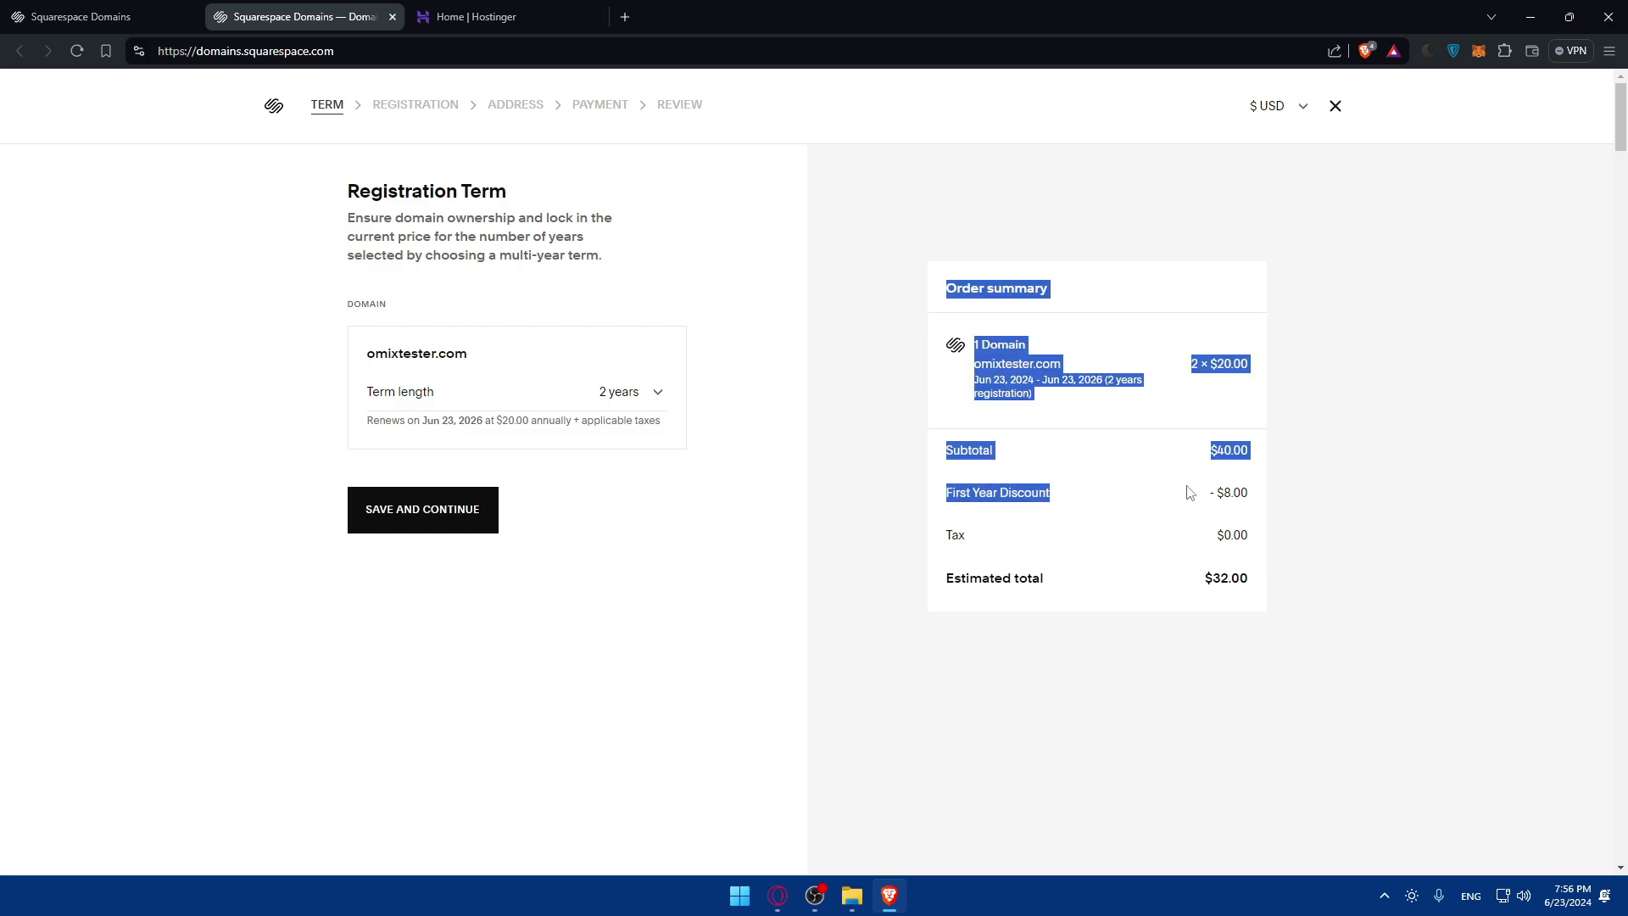
Set the term length for omixtester.com to 10 years and continue to the registration details.
left_click(617, 392)
left_click(503, 691)
mouse_move(1253, 584)
left_mouse_down()
mouse_move(1192, 585)
mouse_move(1278, 580)
mouse_move(1222, 578)
left_mouse_up()
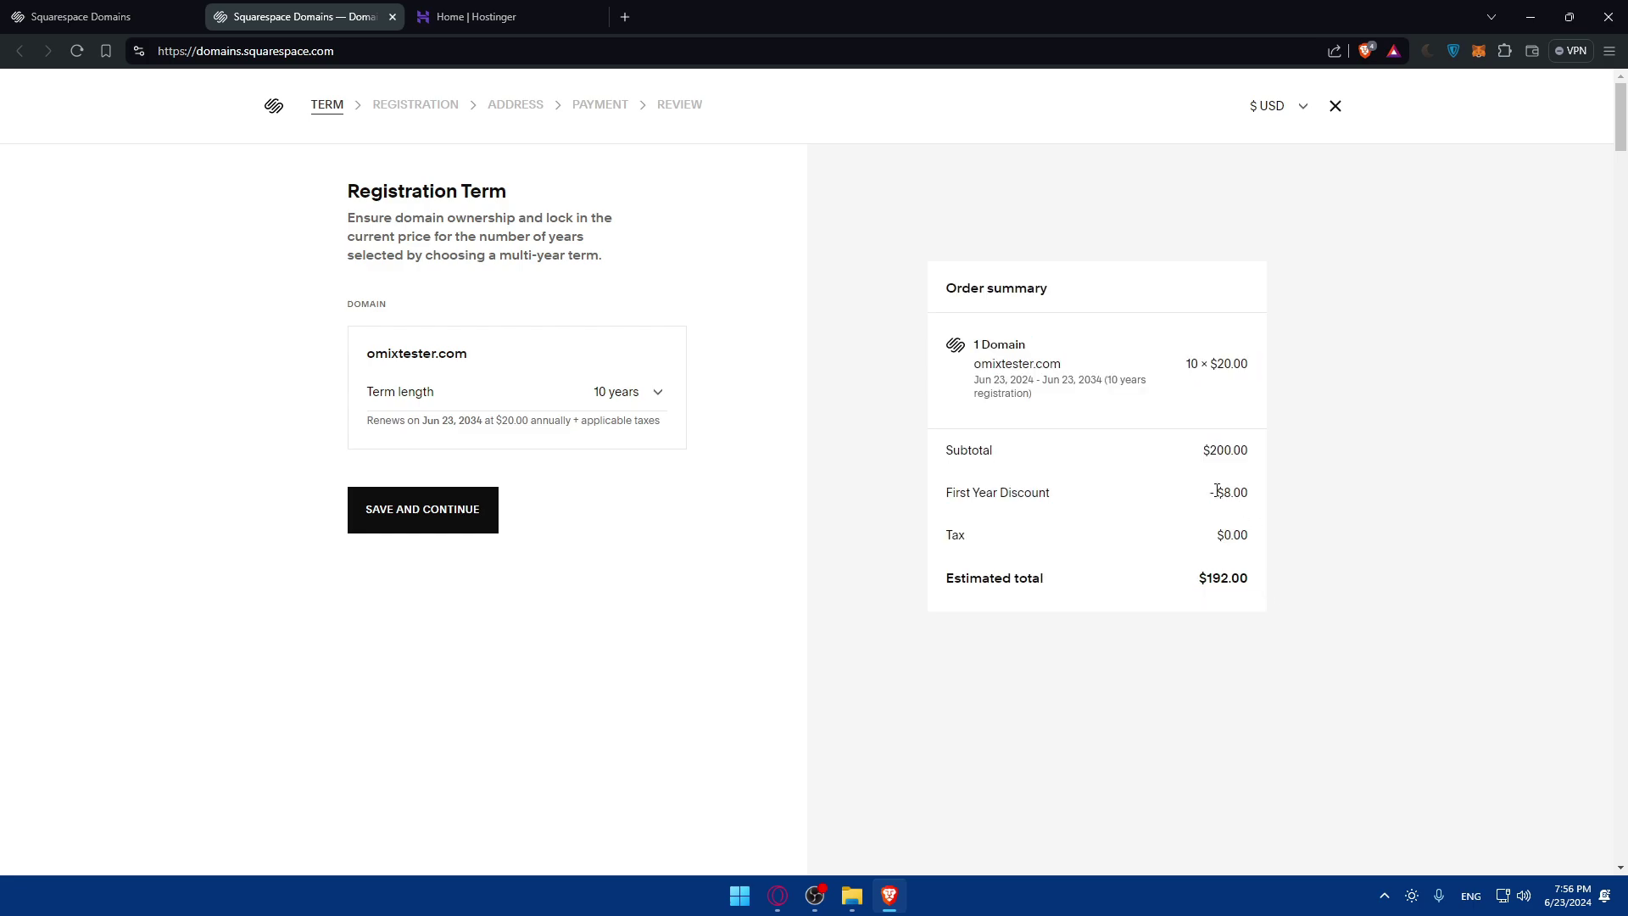
left_click(441, 511)
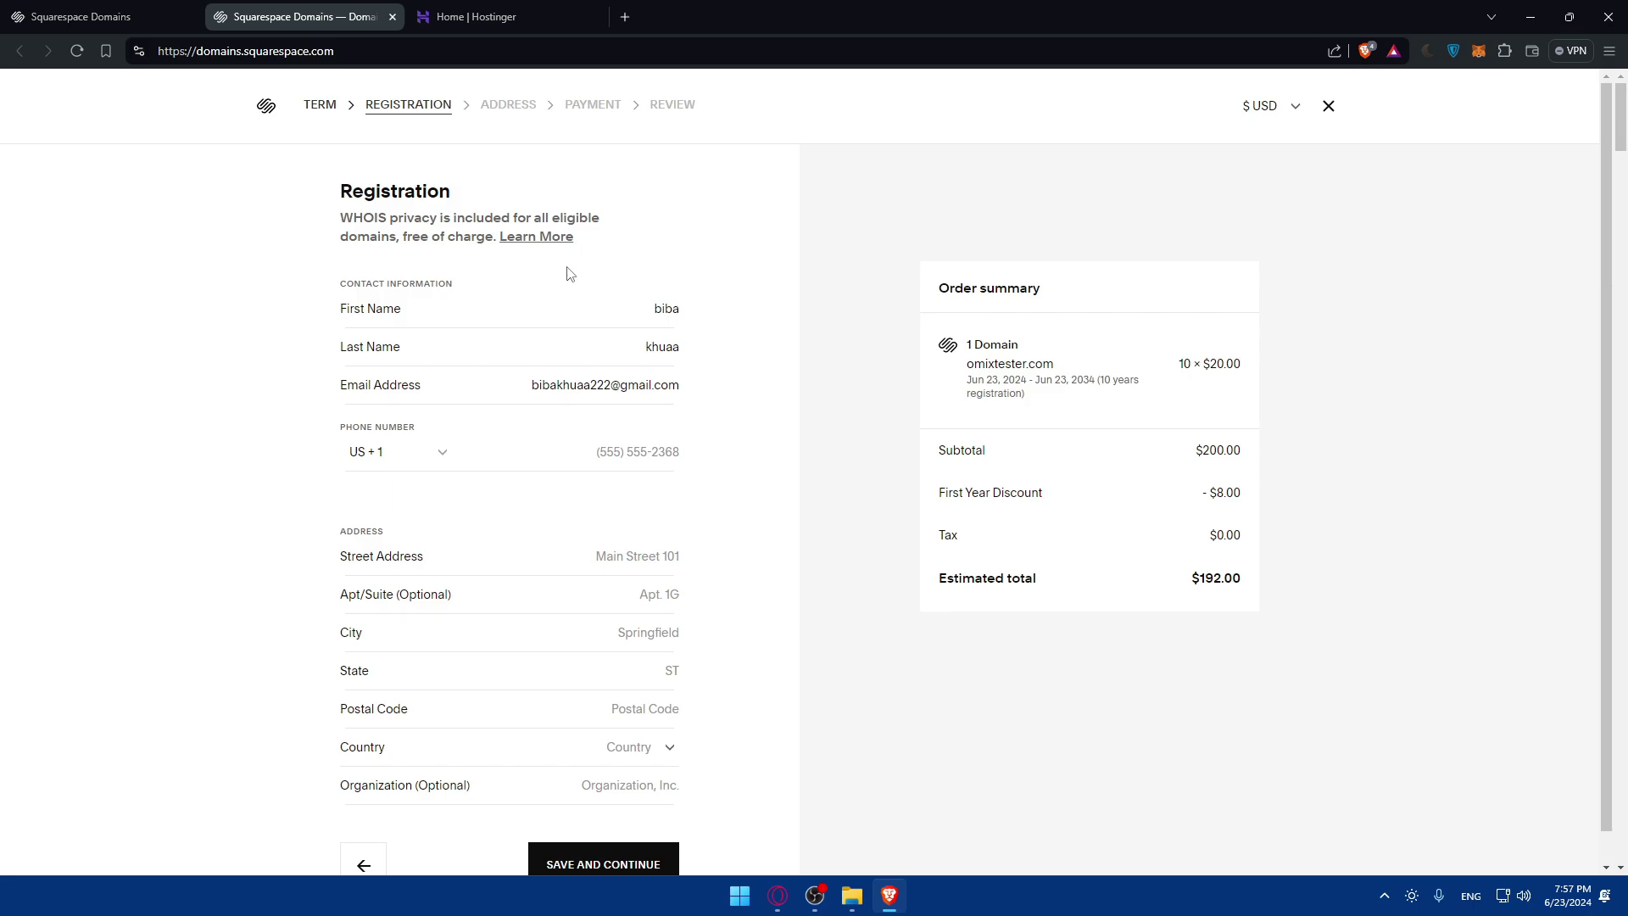
Leave the registration details for omixtester.com and close the checkout to return to the Squarespace domains list.
scroll(575, 330, "down", 1)
scroll(577, 337, "up", 1)
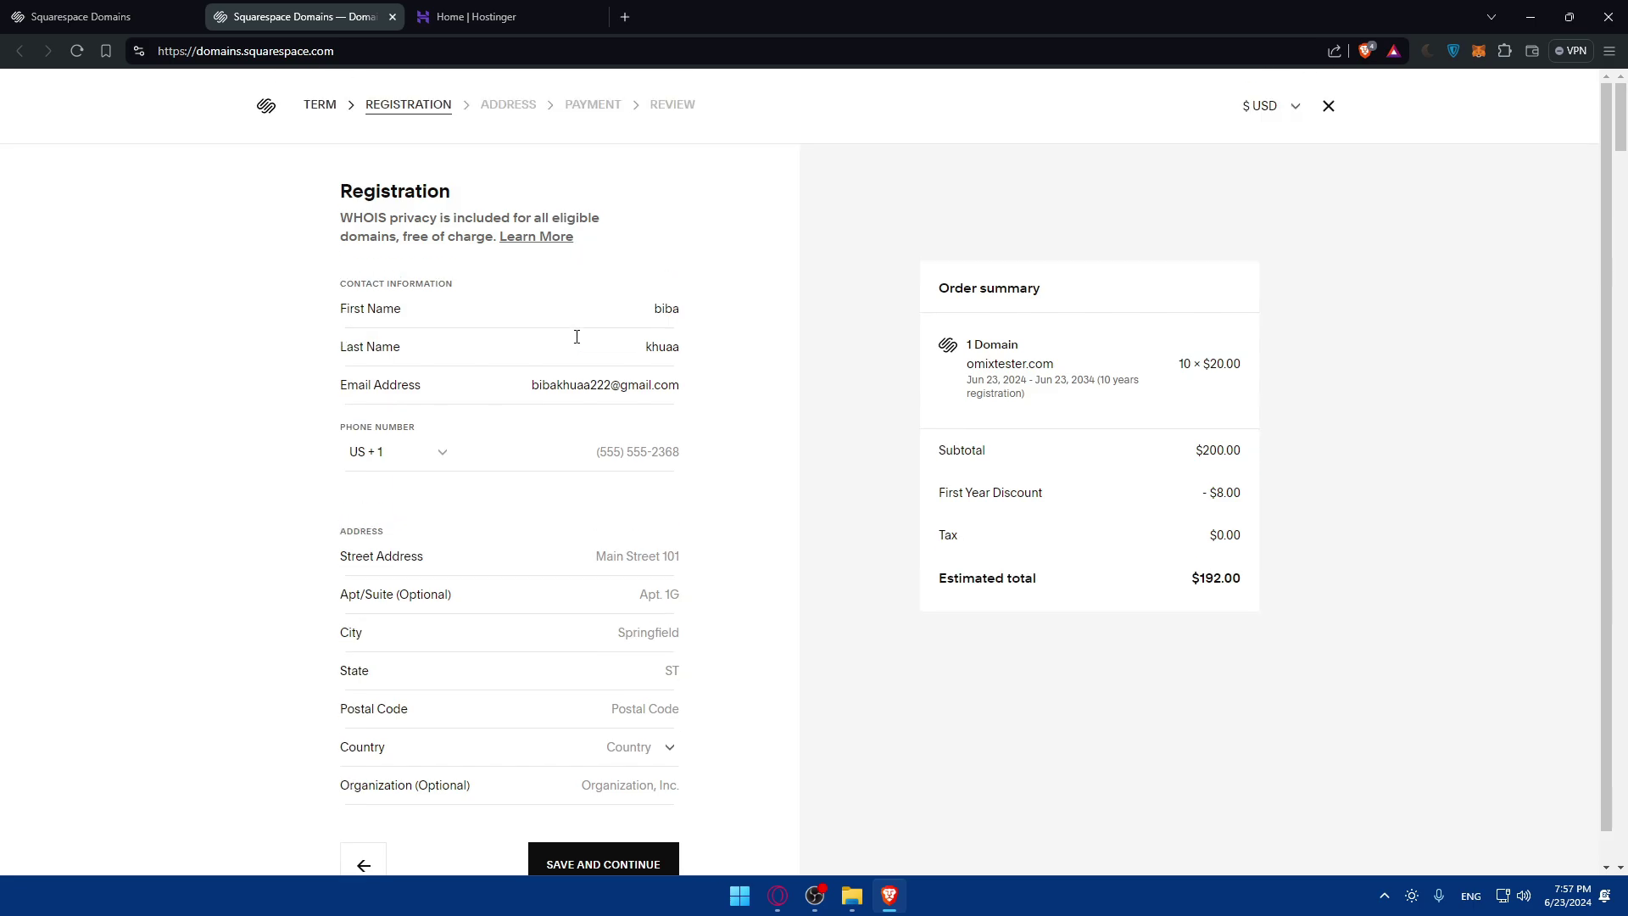
left_click(391, 17)
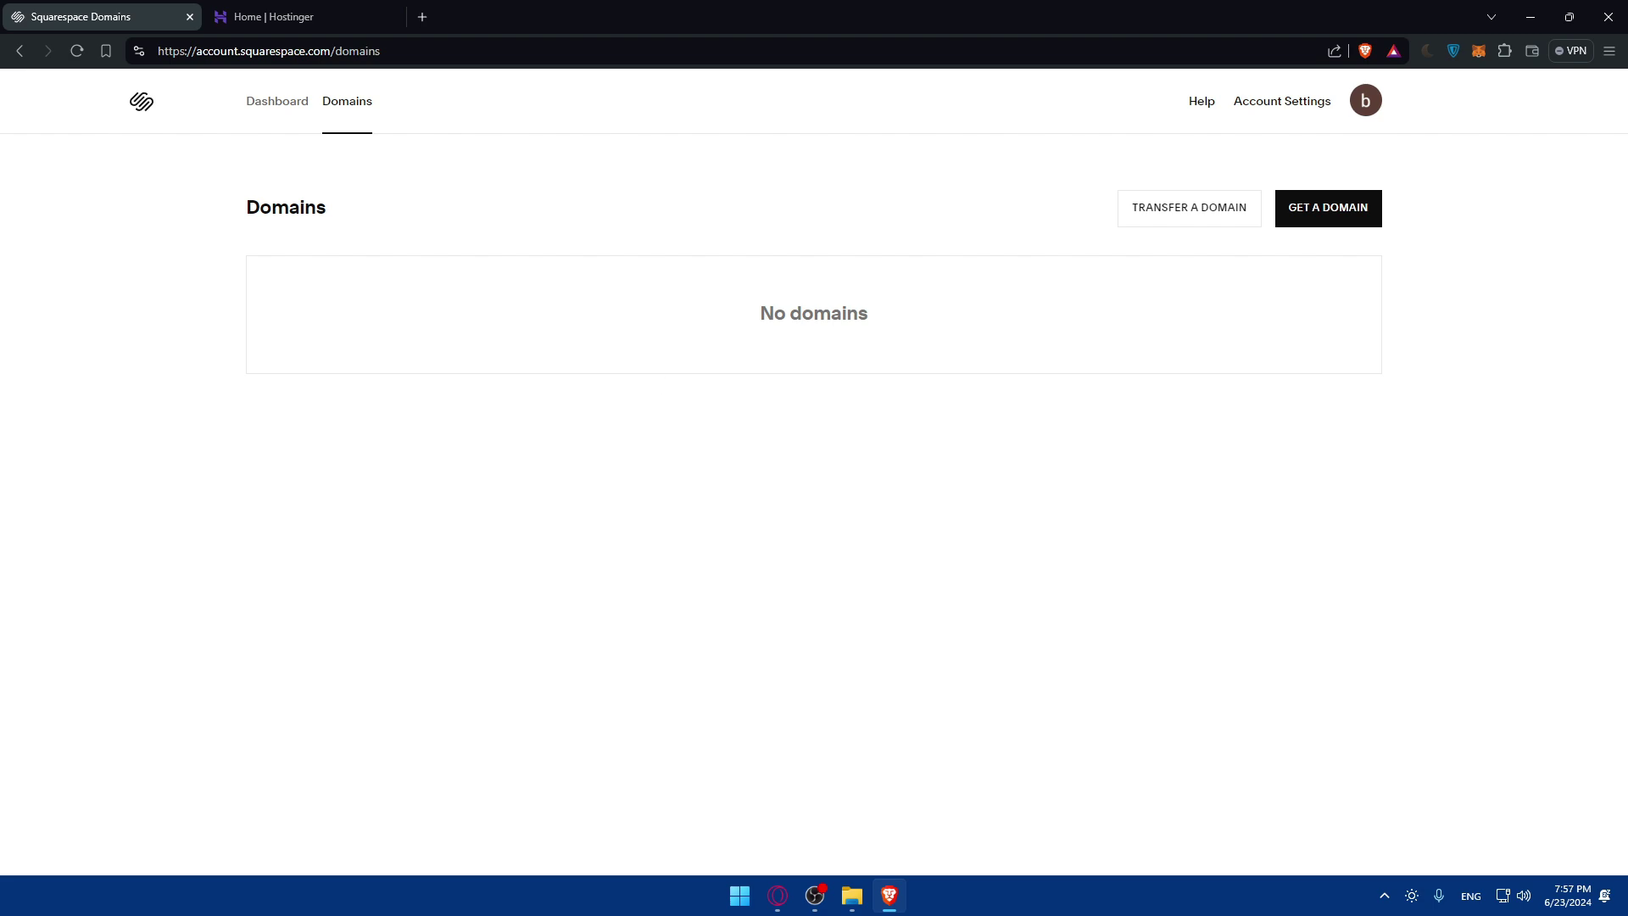
Try to transfer omixtester.com to Squarespace, read the response and close the transfer page.
left_click(1215, 219)
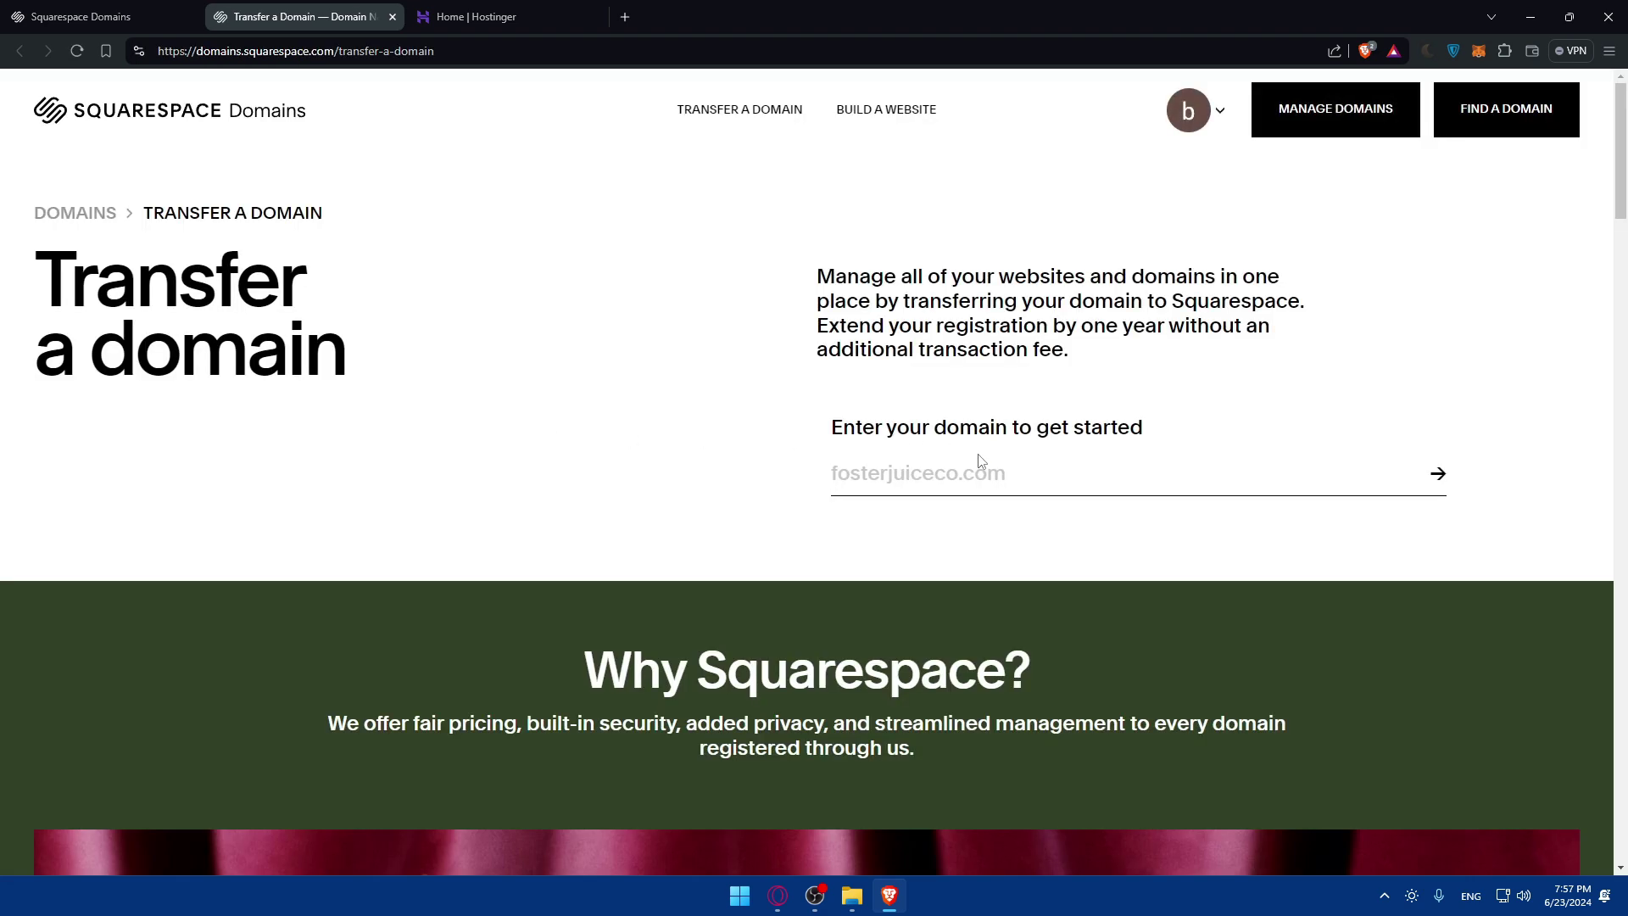
left_click(981, 478)
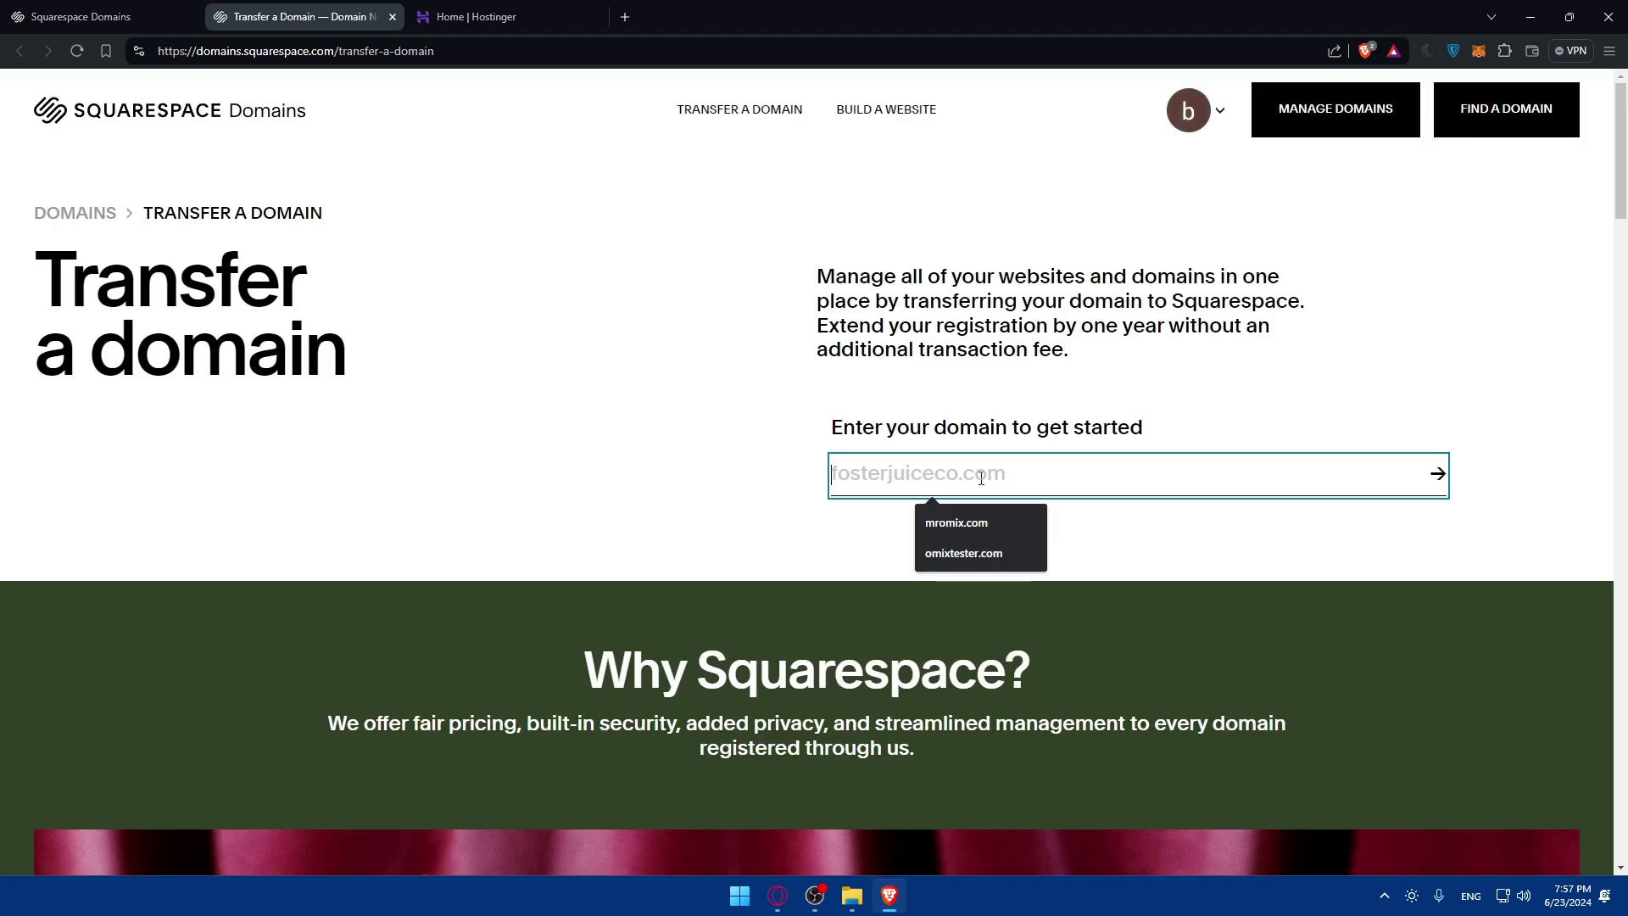
type("omixtes")
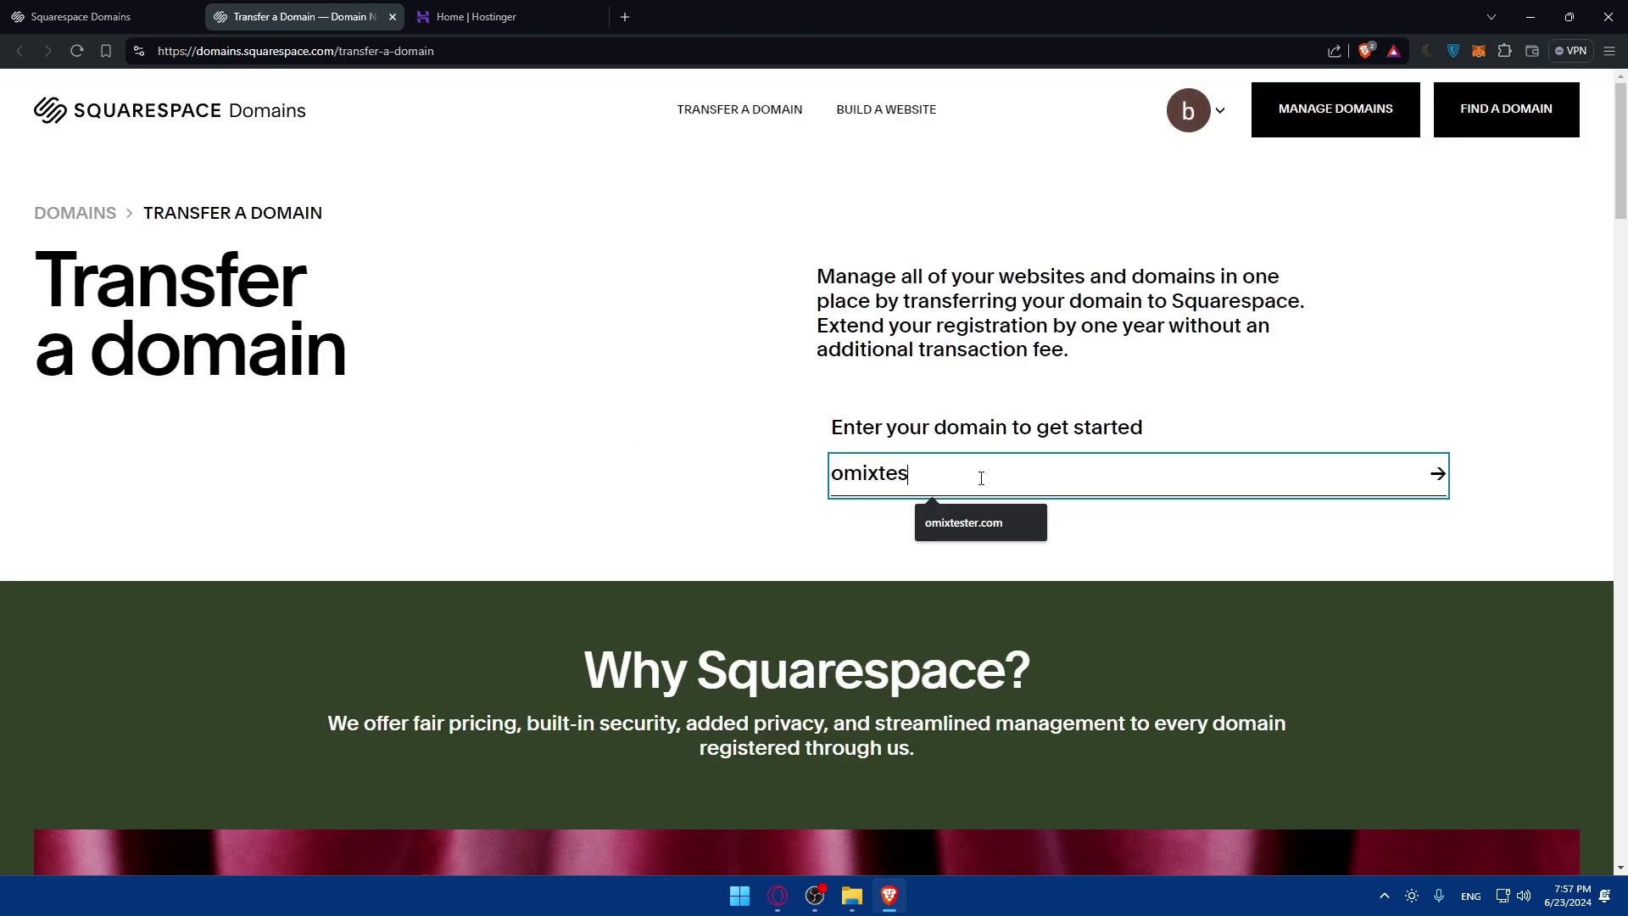
type("ter.com")
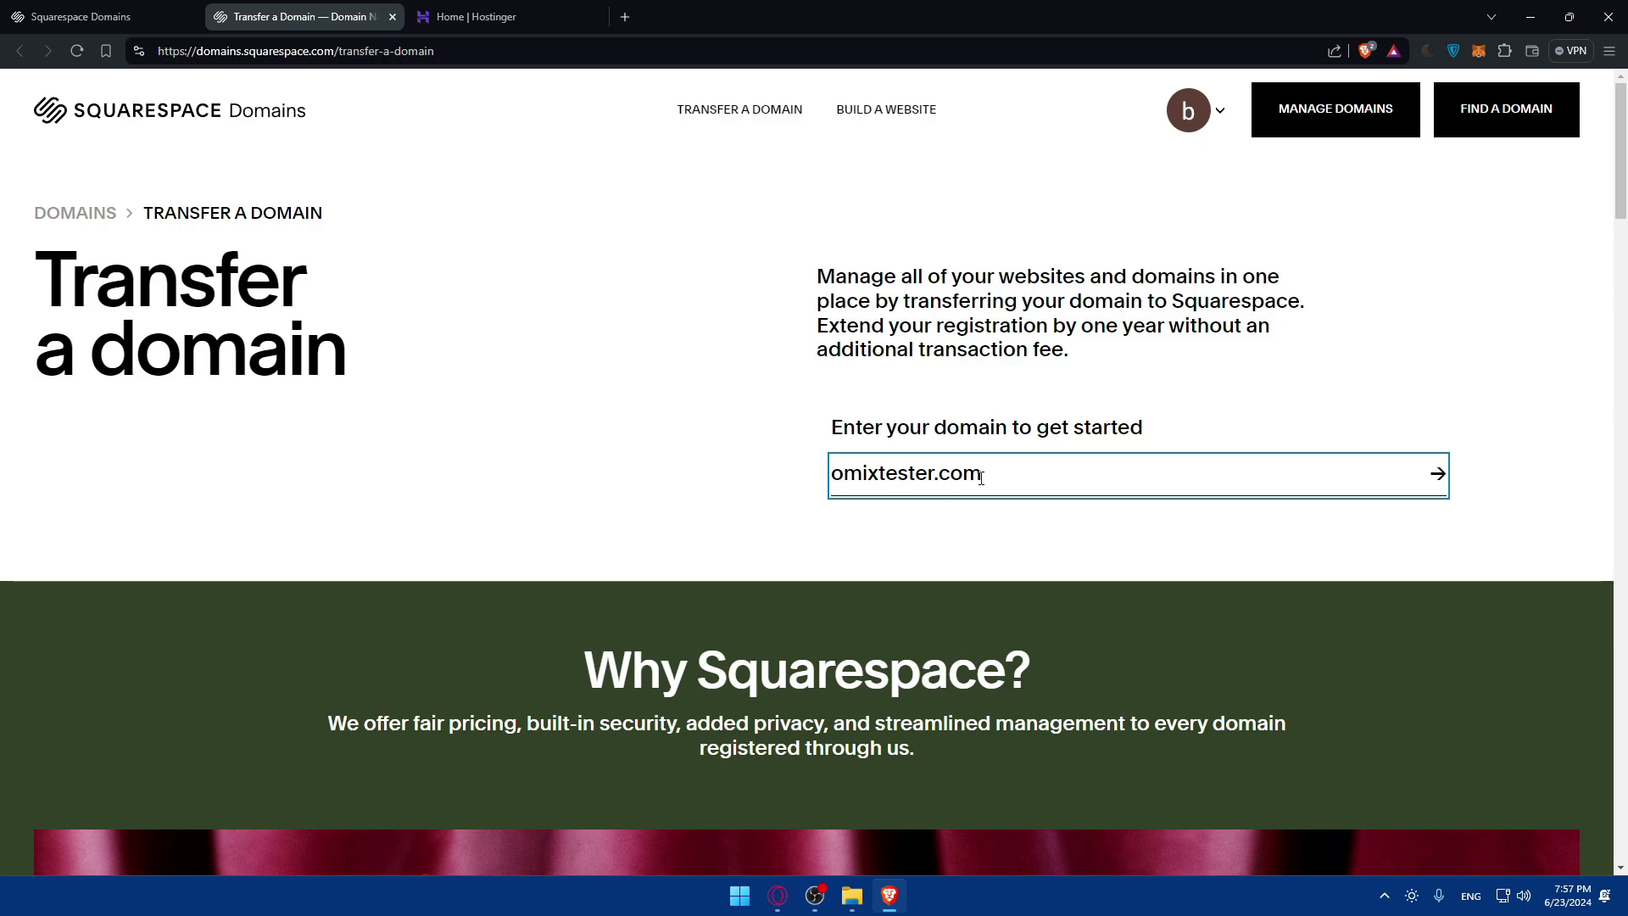
key("Return")
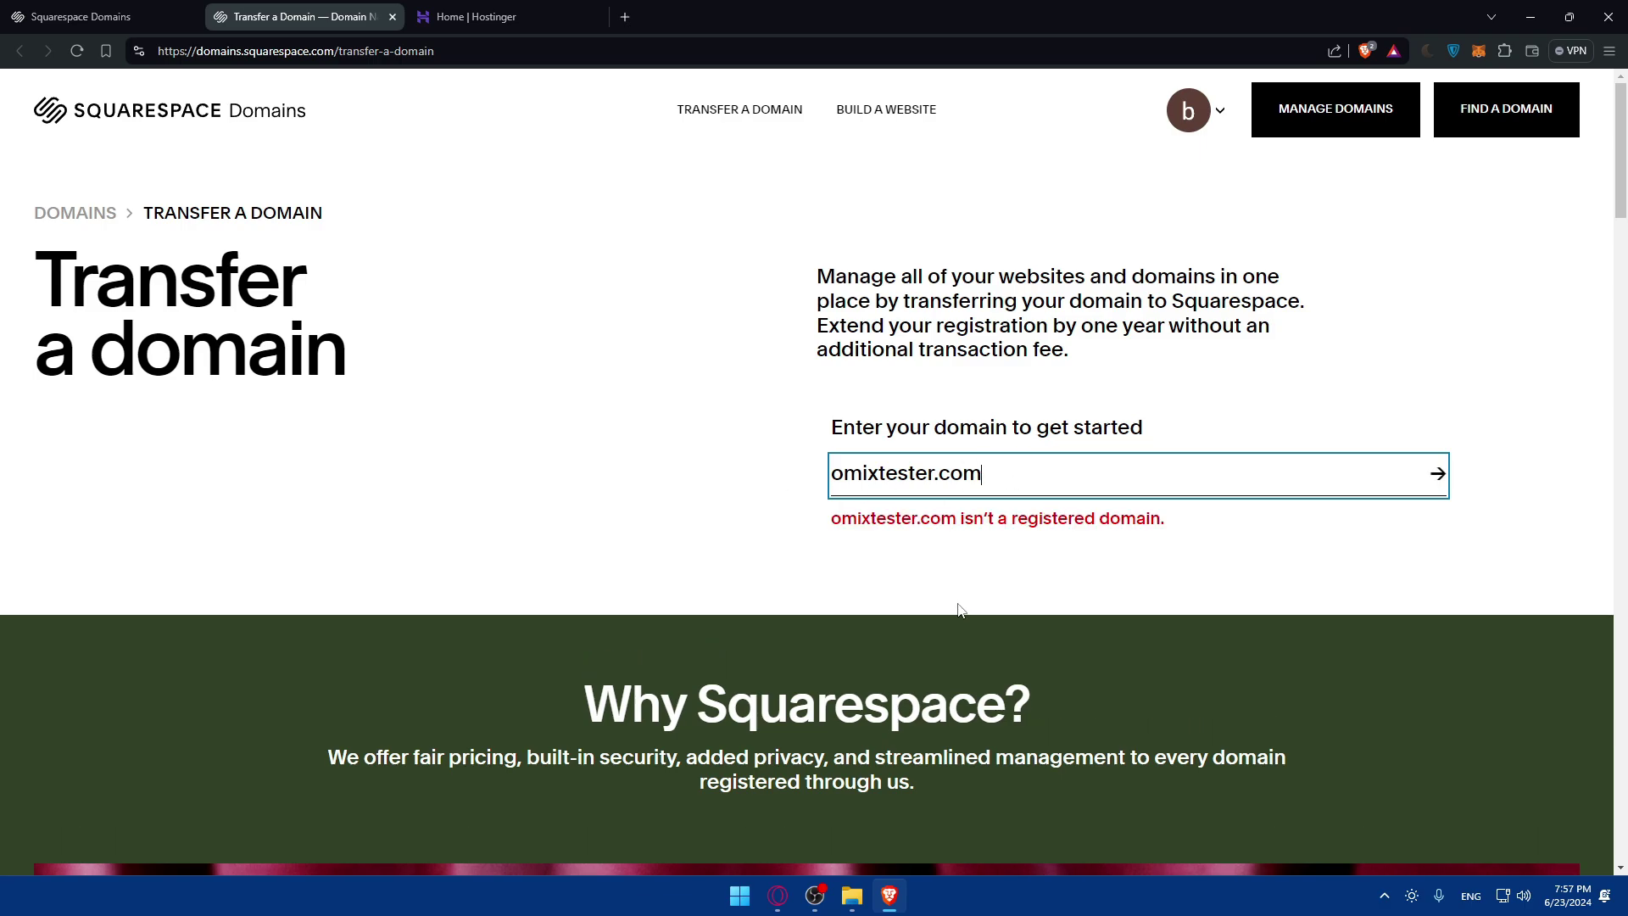
left_click_drag(1191, 519, 972, 546)
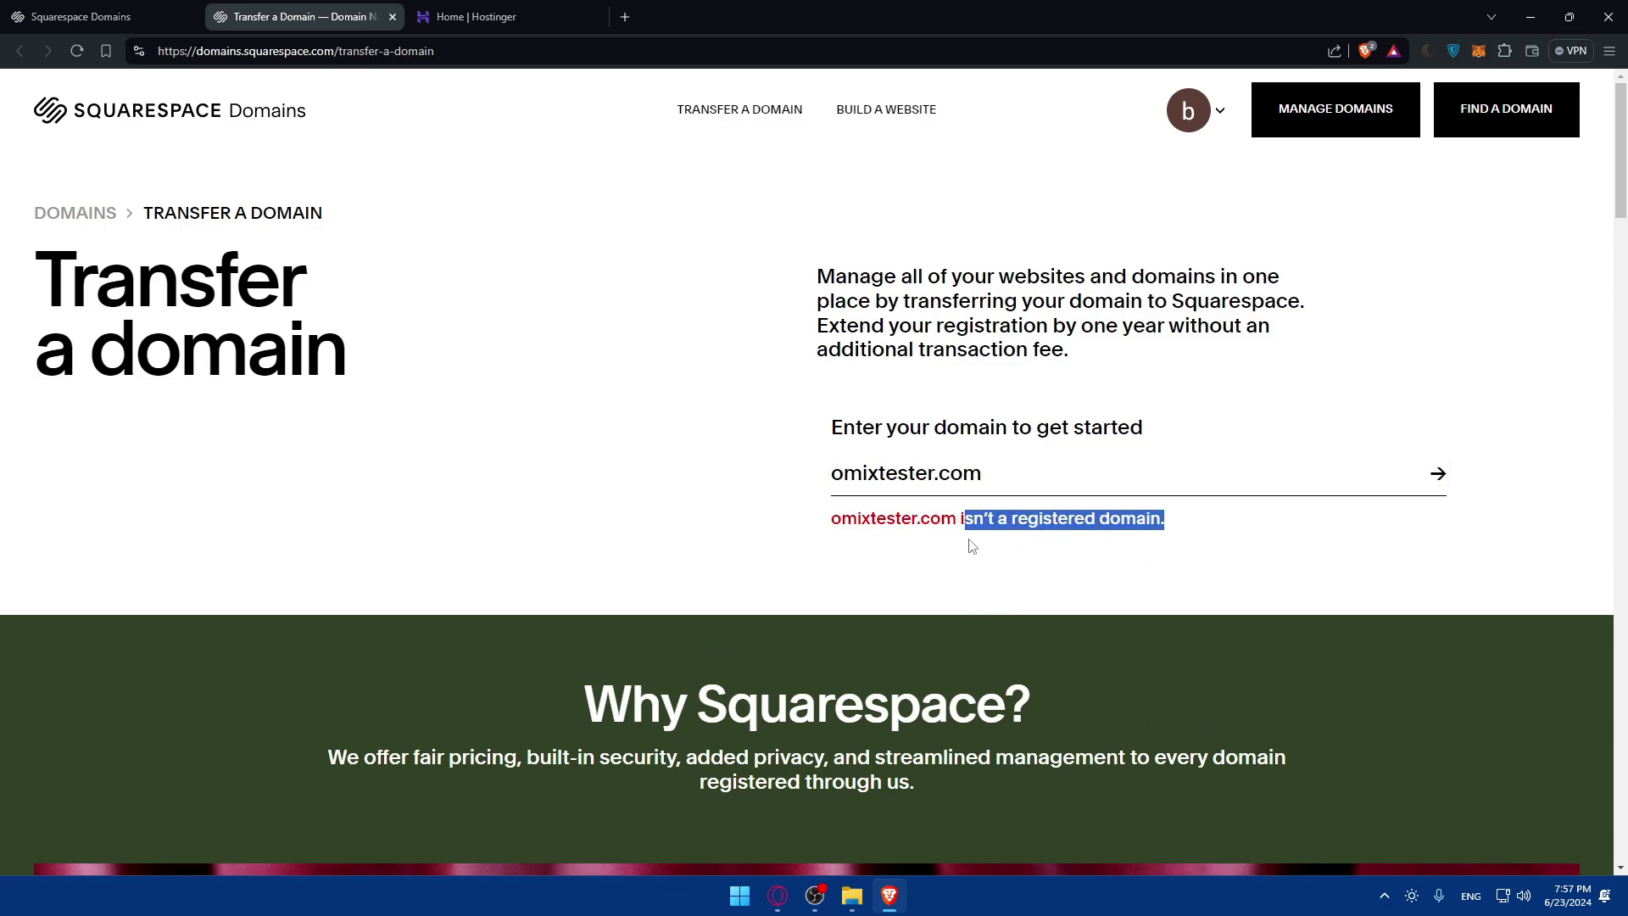
left_click(973, 546)
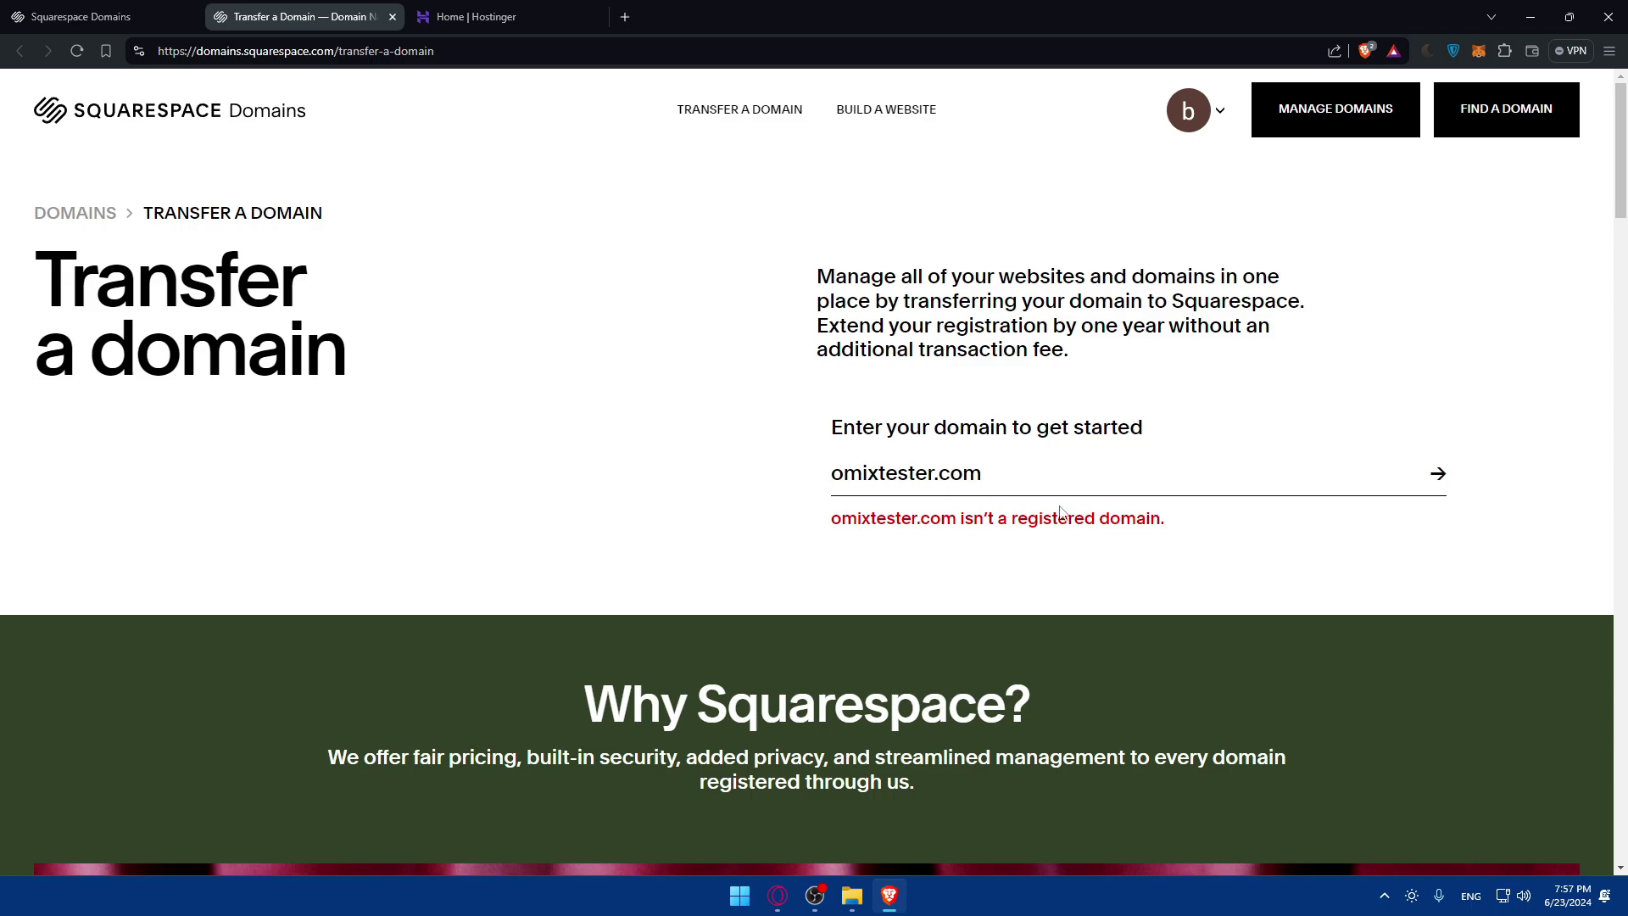
left_click(392, 17)
Switch to Hostinger and search its domain checker for omixtester.com.
left_click(280, 19)
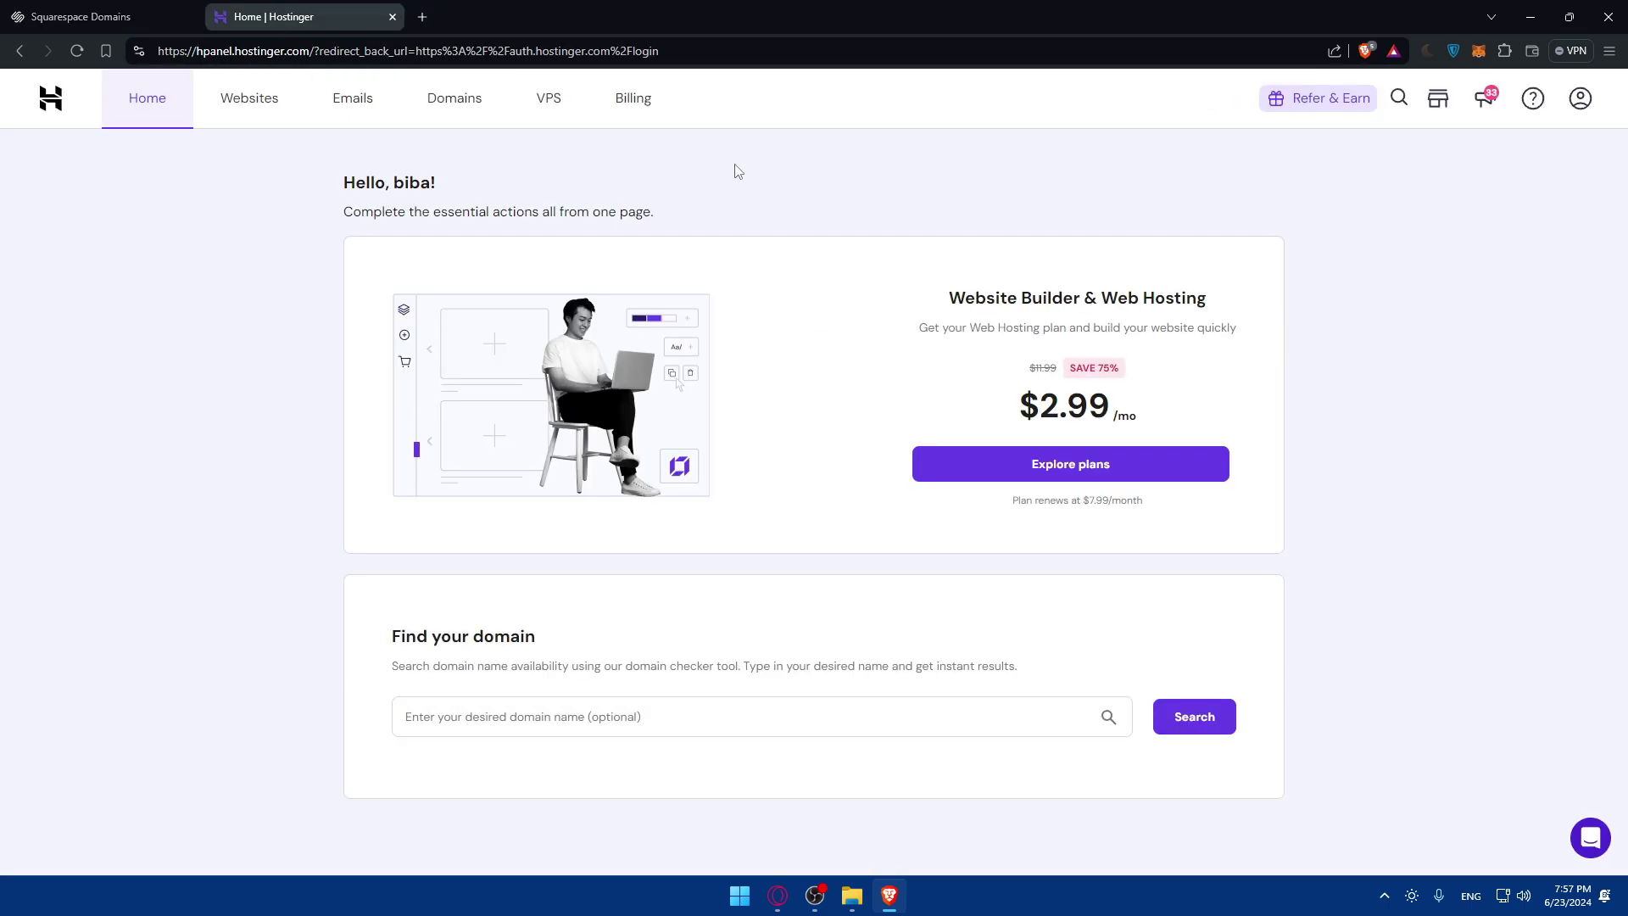
left_click(65, 14)
left_click(321, 12)
left_click(434, 99)
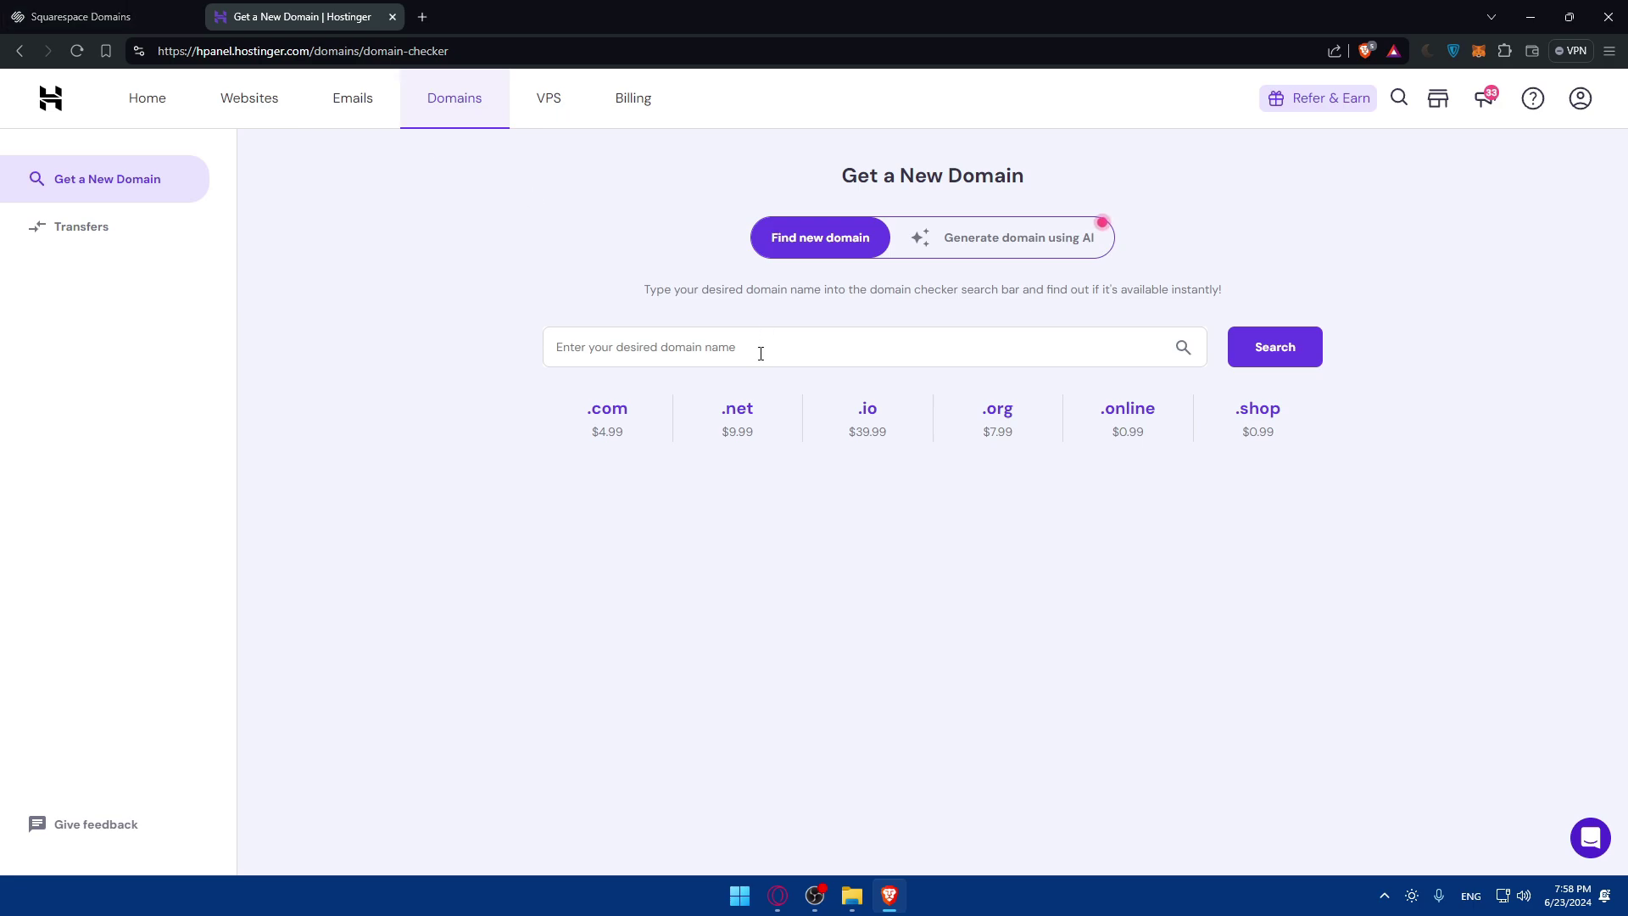
left_click(118, 12)
left_click(251, 11)
left_click(740, 340)
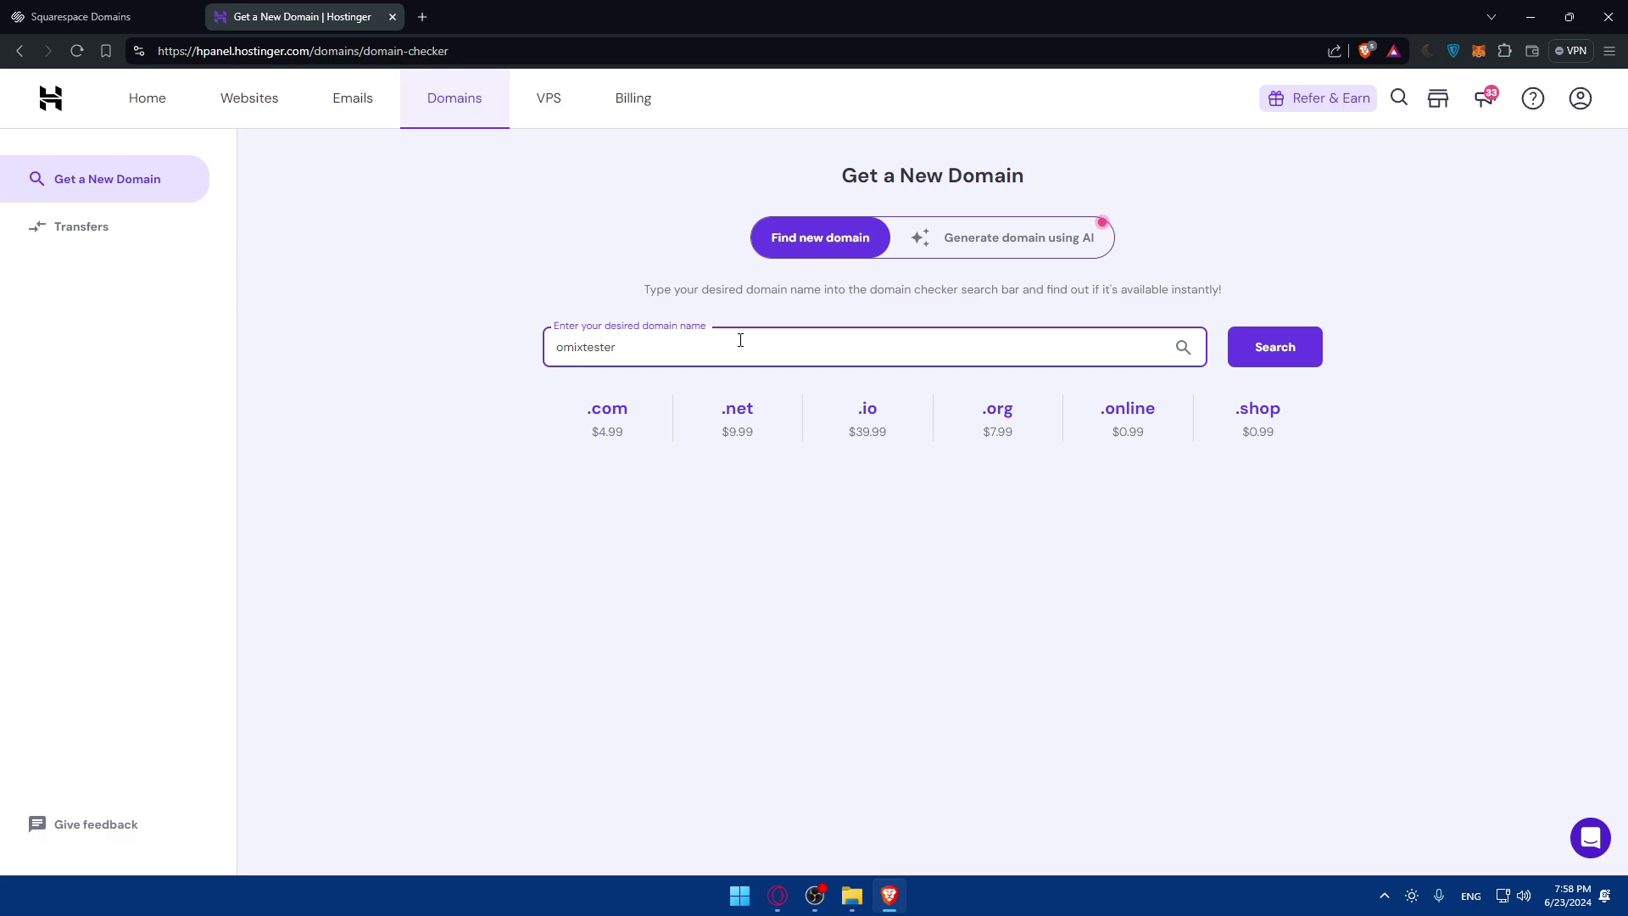
left_click(1260, 347)
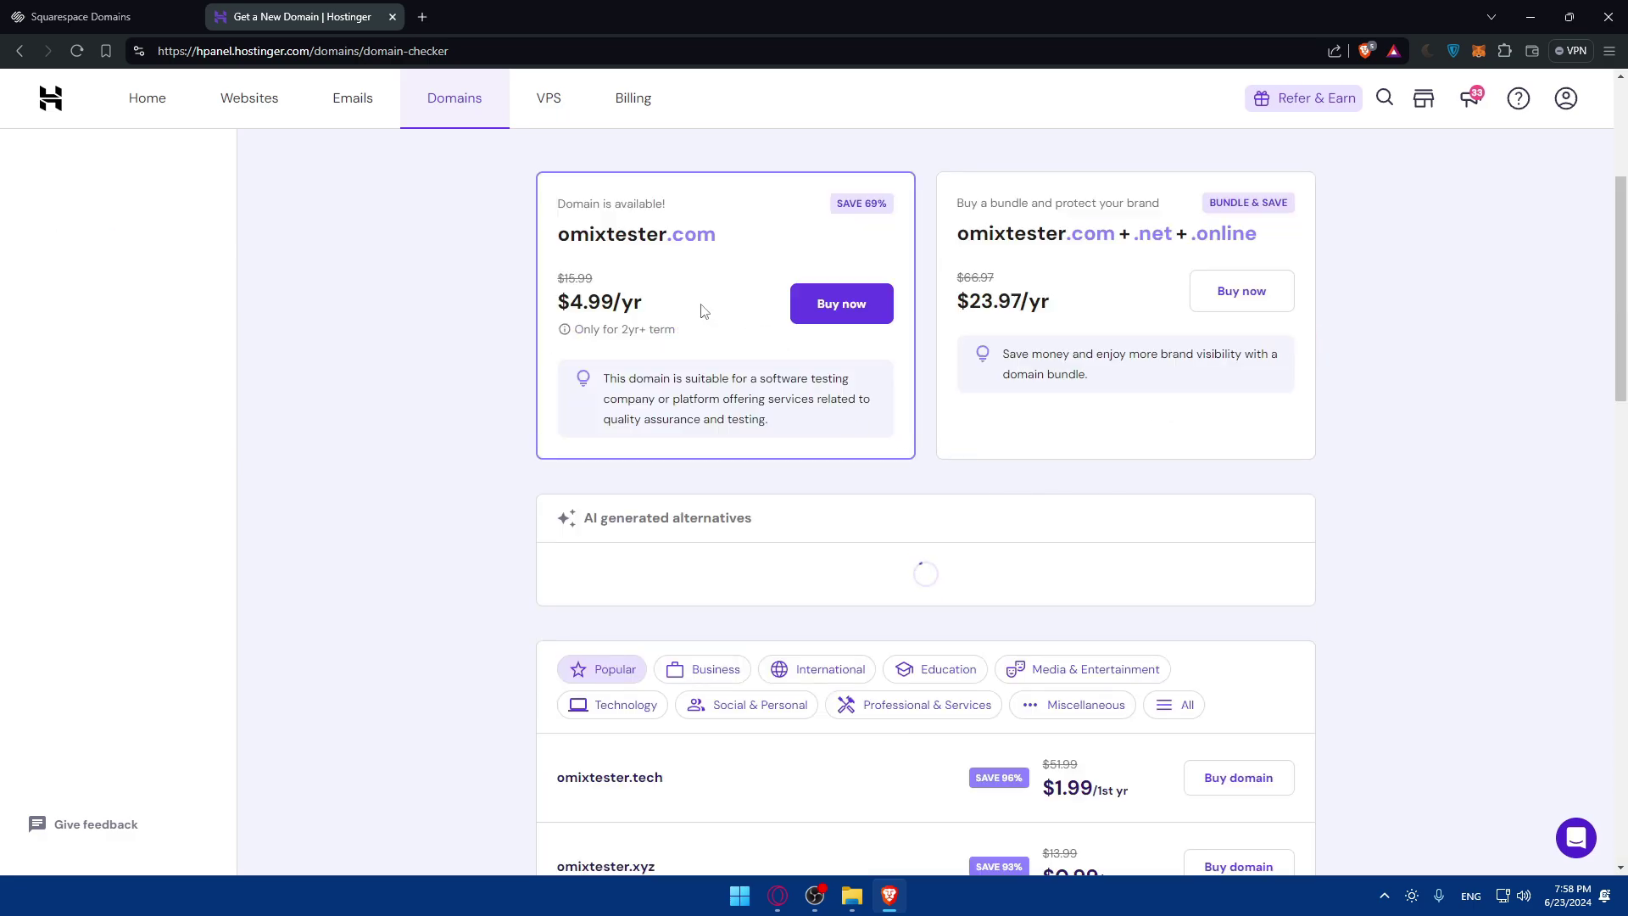
Examine the yearly price and the minimum term condition of omixtester.com on Hostinger.
left_click_drag(645, 303, 571, 302)
left_click(646, 317)
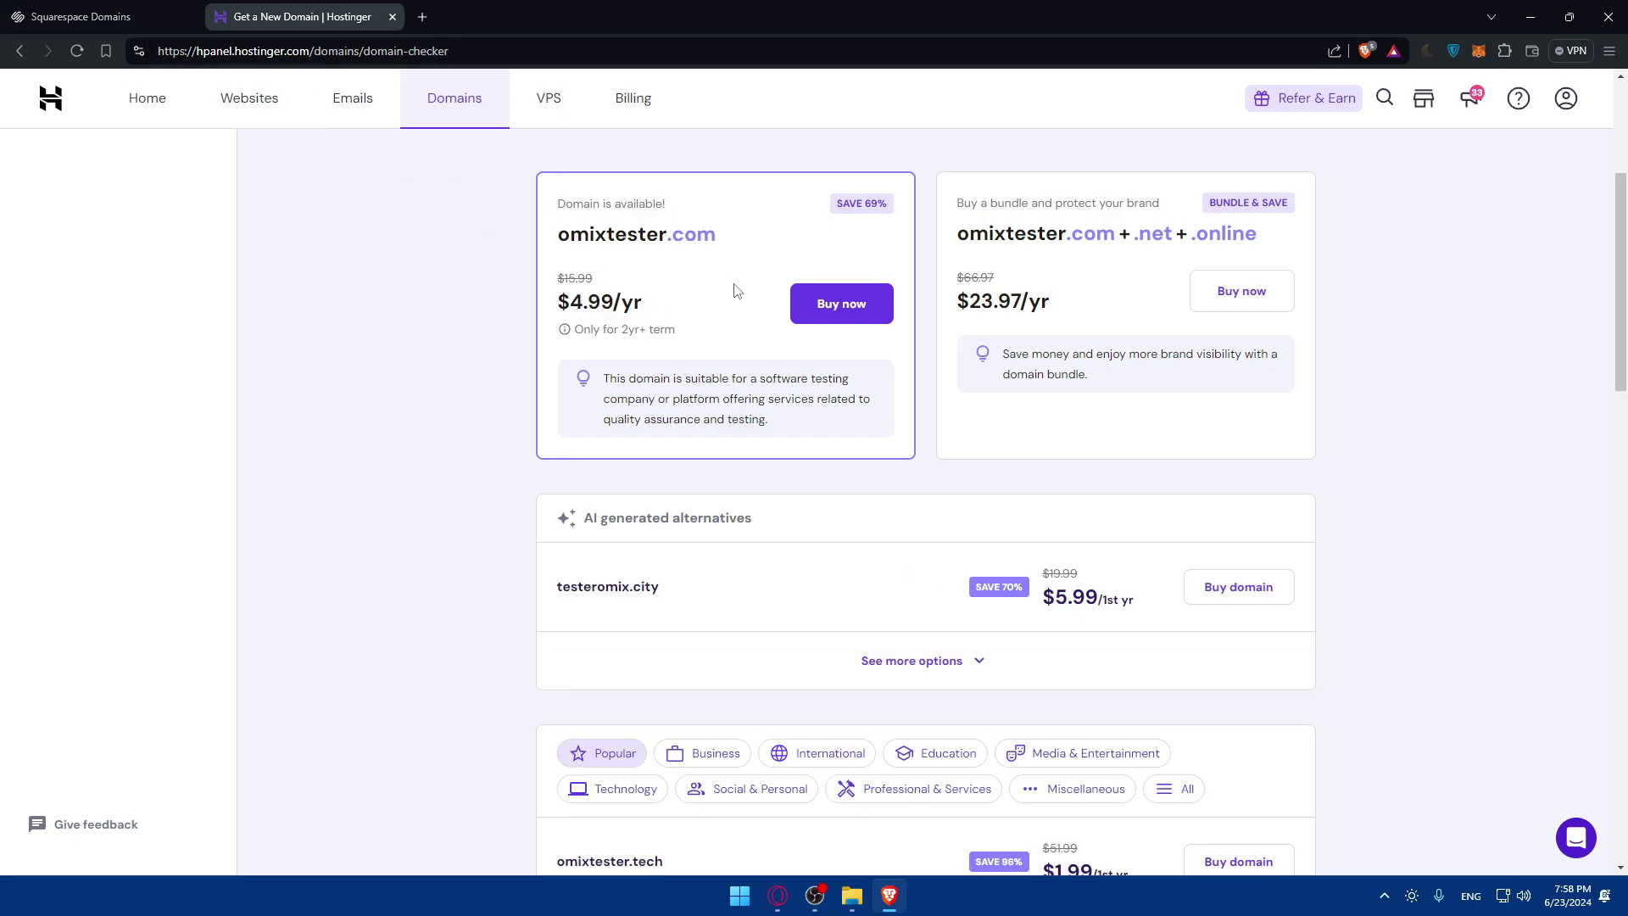
scroll(736, 290, "up", 2)
left_click_drag(665, 448, 570, 447)
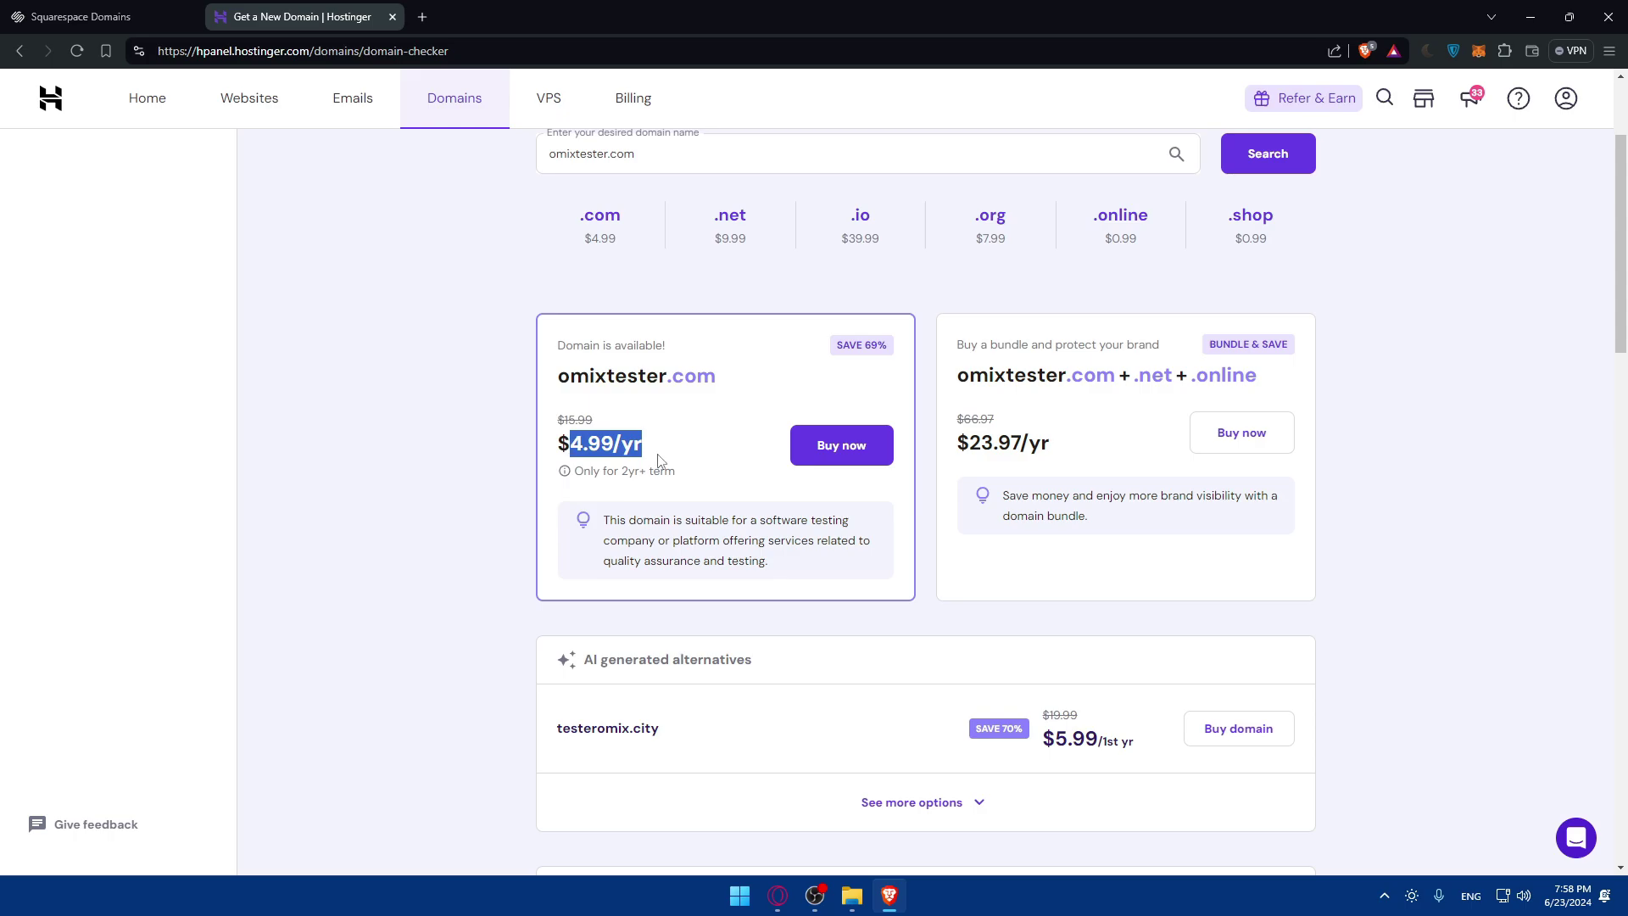
left_click(655, 456)
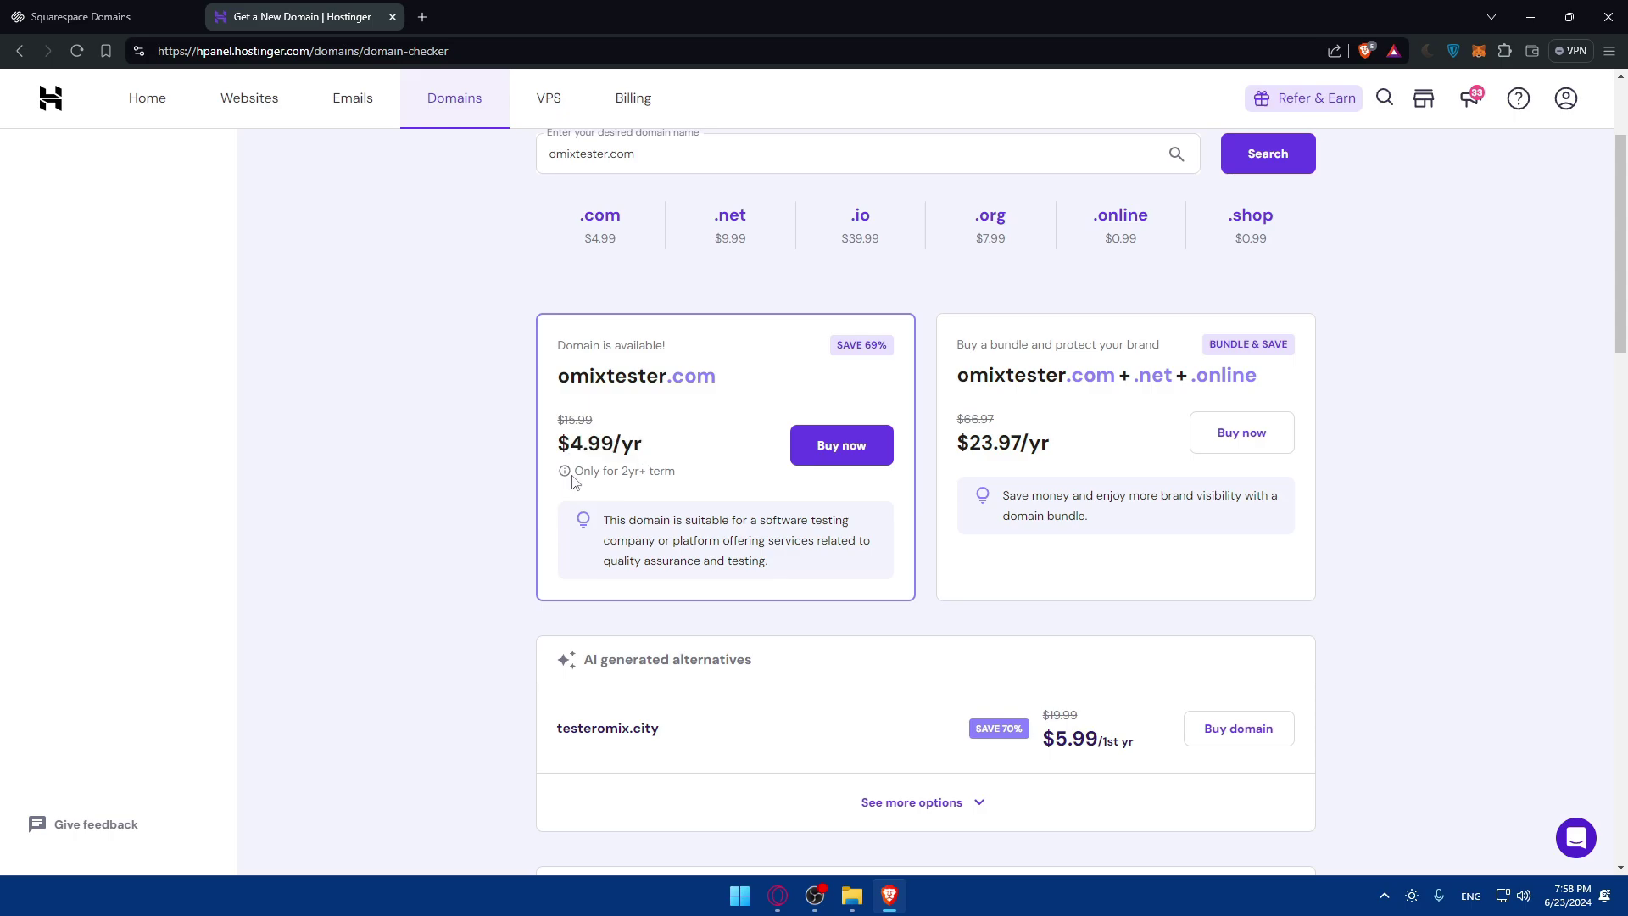
left_click_drag(574, 476, 644, 476)
left_click(644, 477)
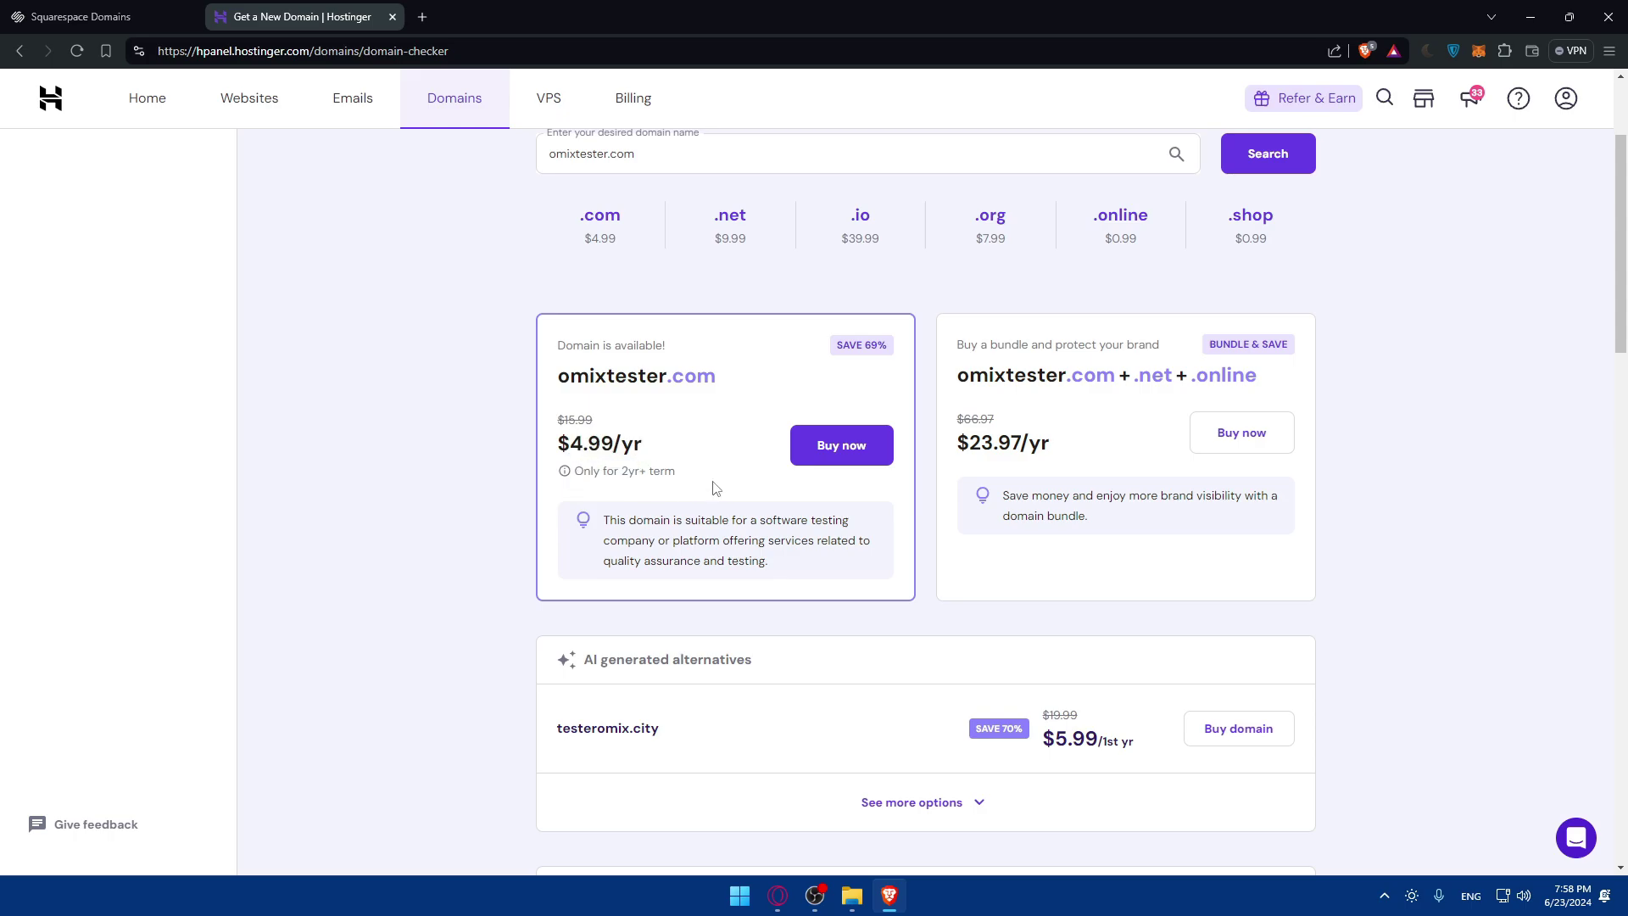
Compare the 3-year and 1-year billing periods for omixtester.com, check the privacy protection, and cancel the purchase.
left_click(818, 469)
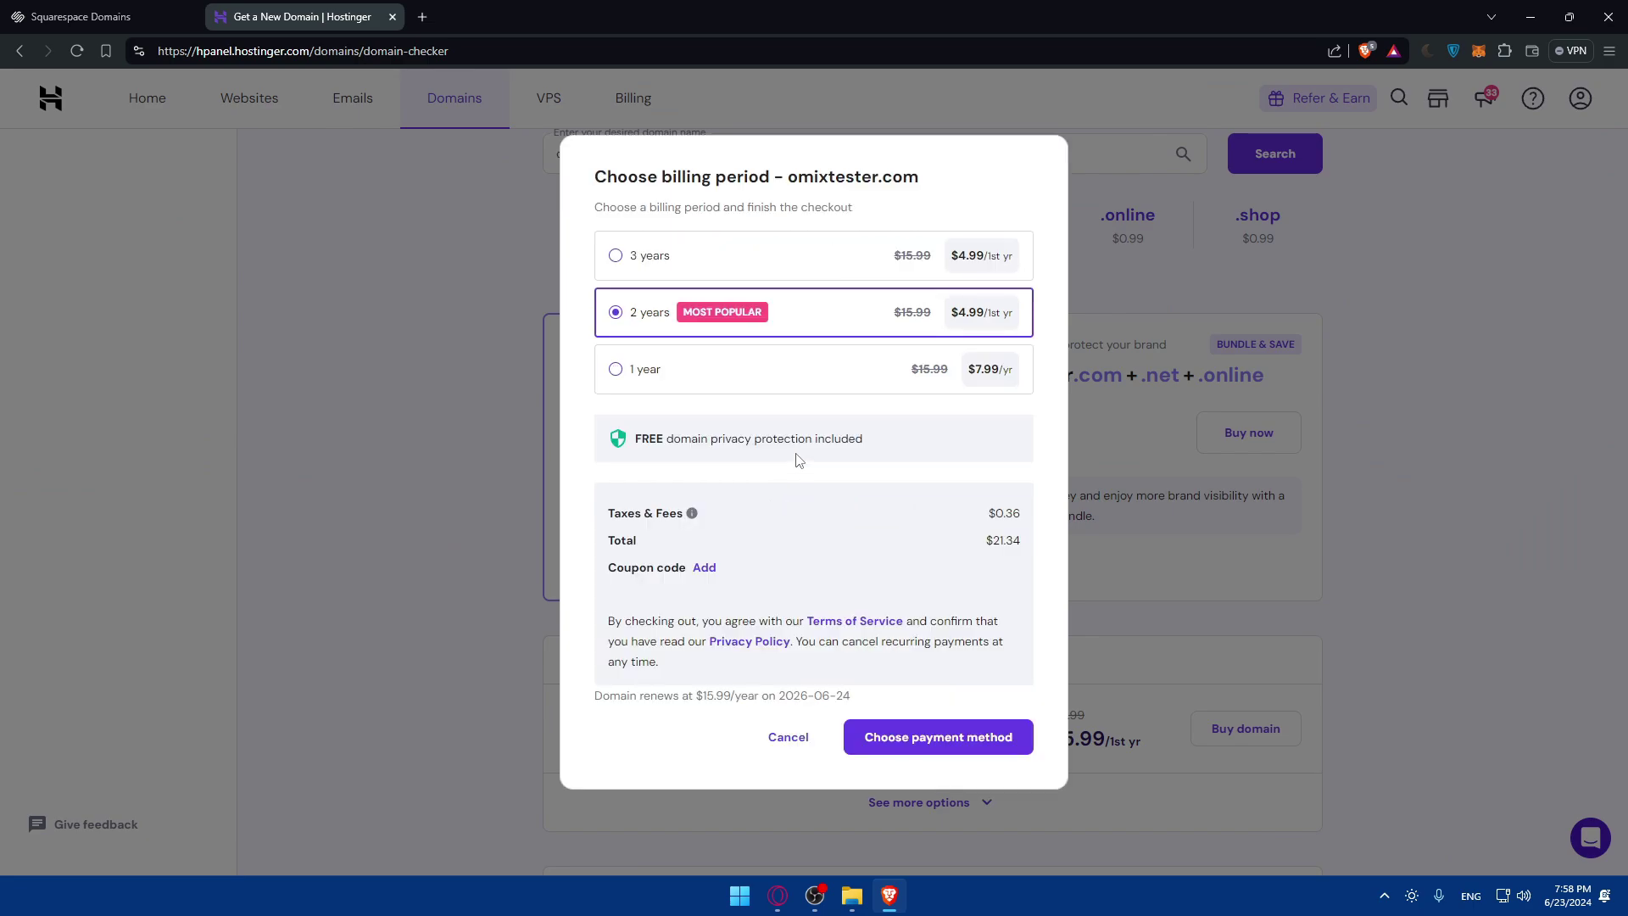
left_click(685, 258)
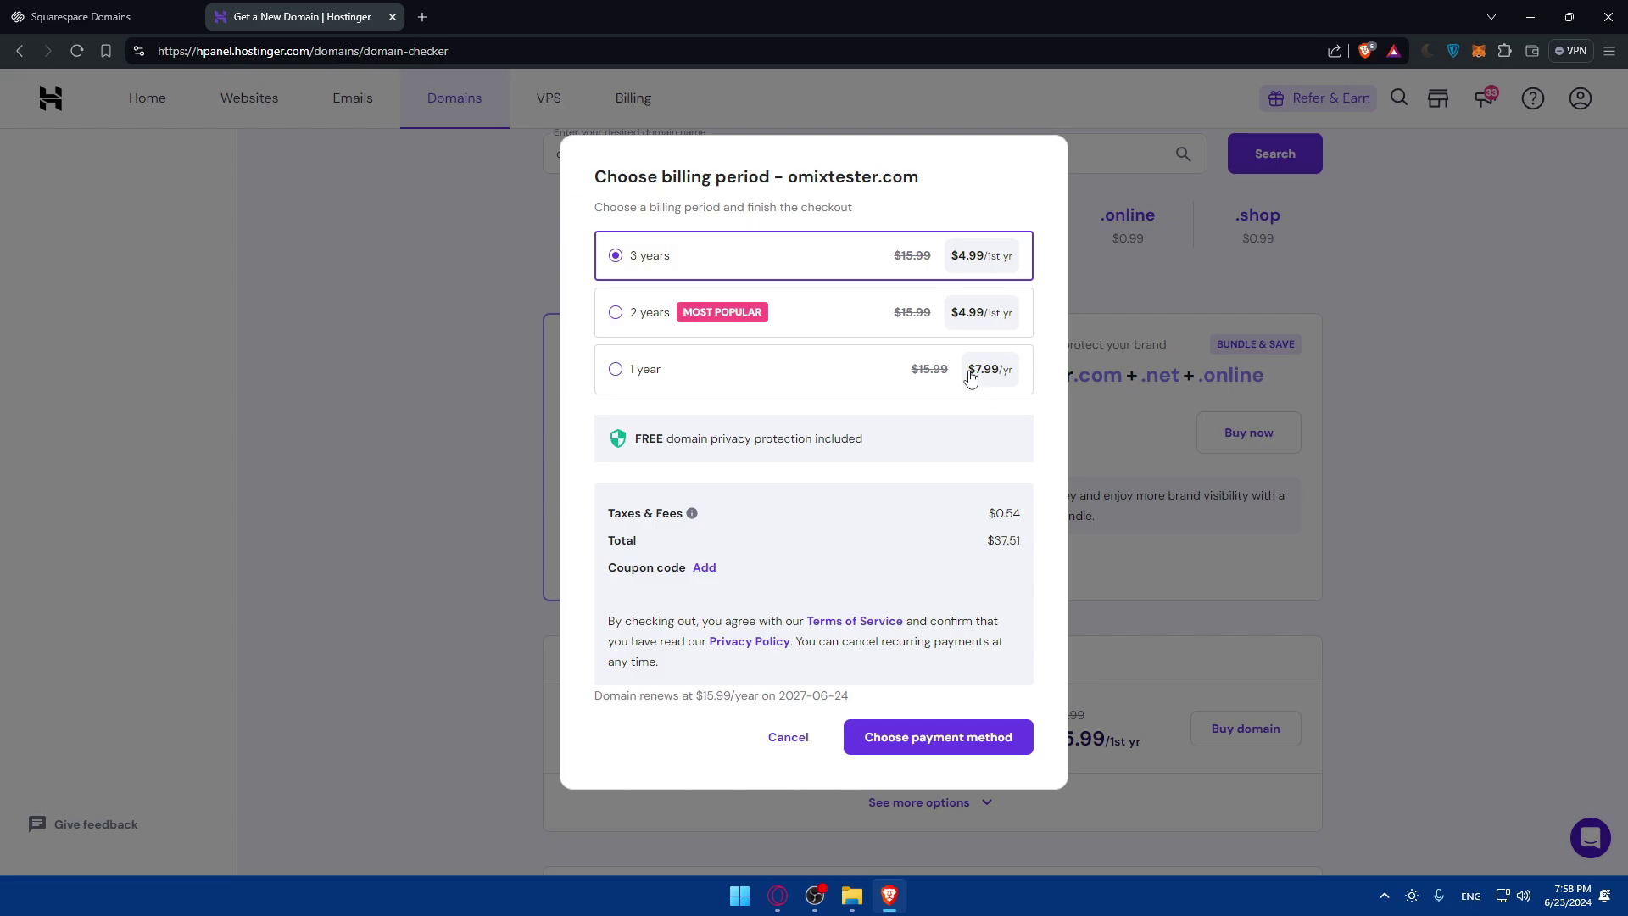
left_click(970, 378)
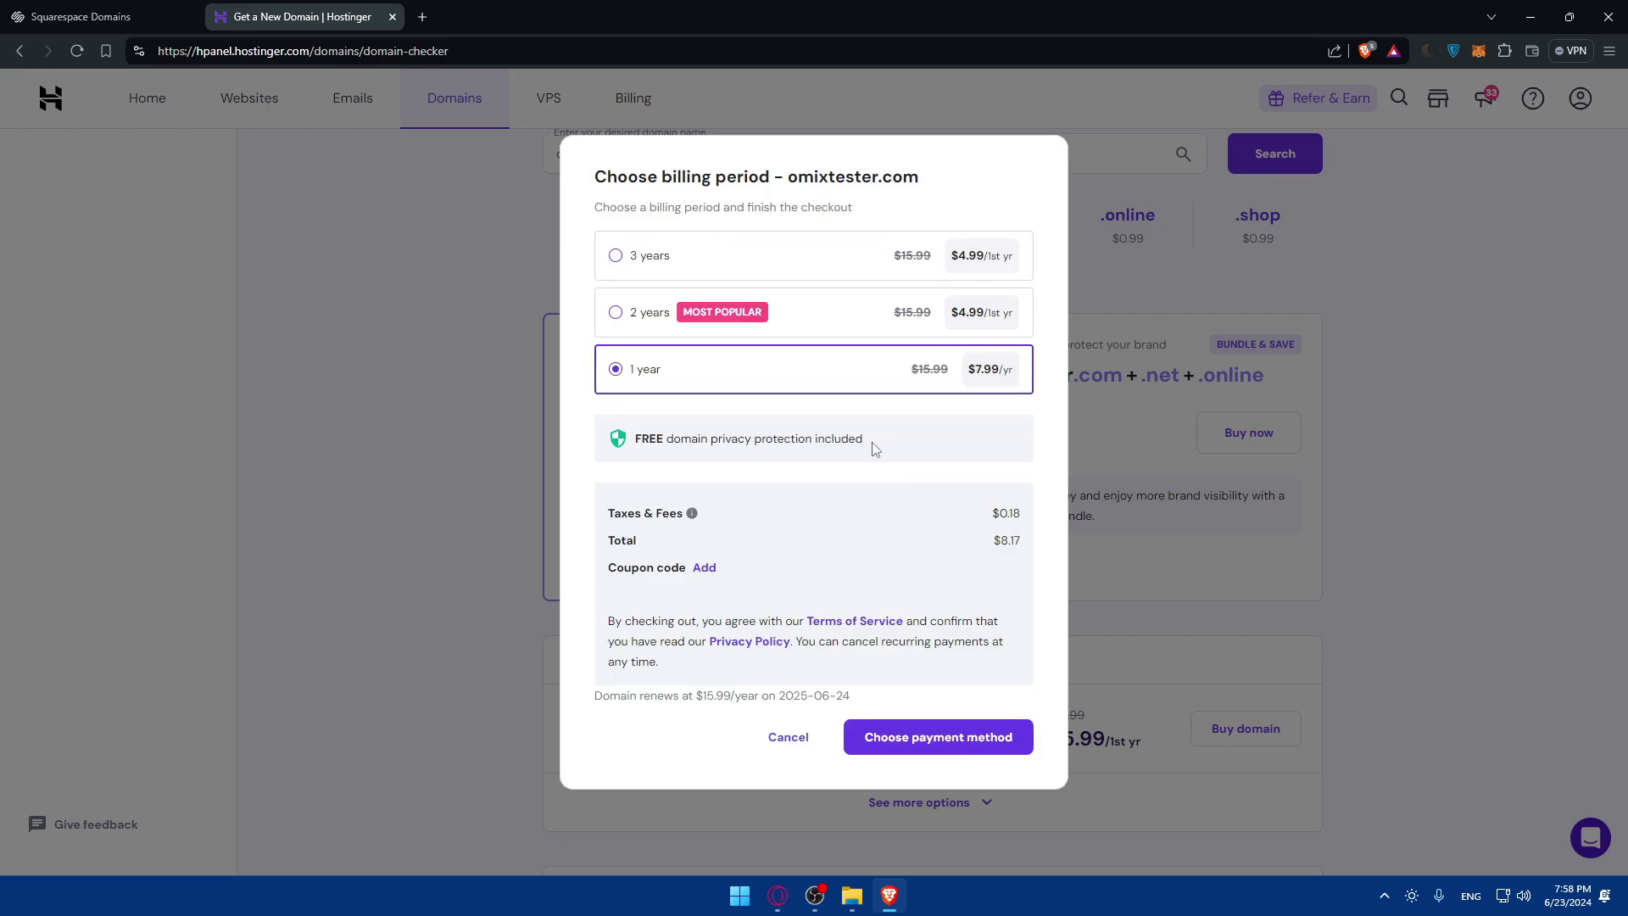
left_click_drag(633, 440, 816, 447)
left_click(863, 443)
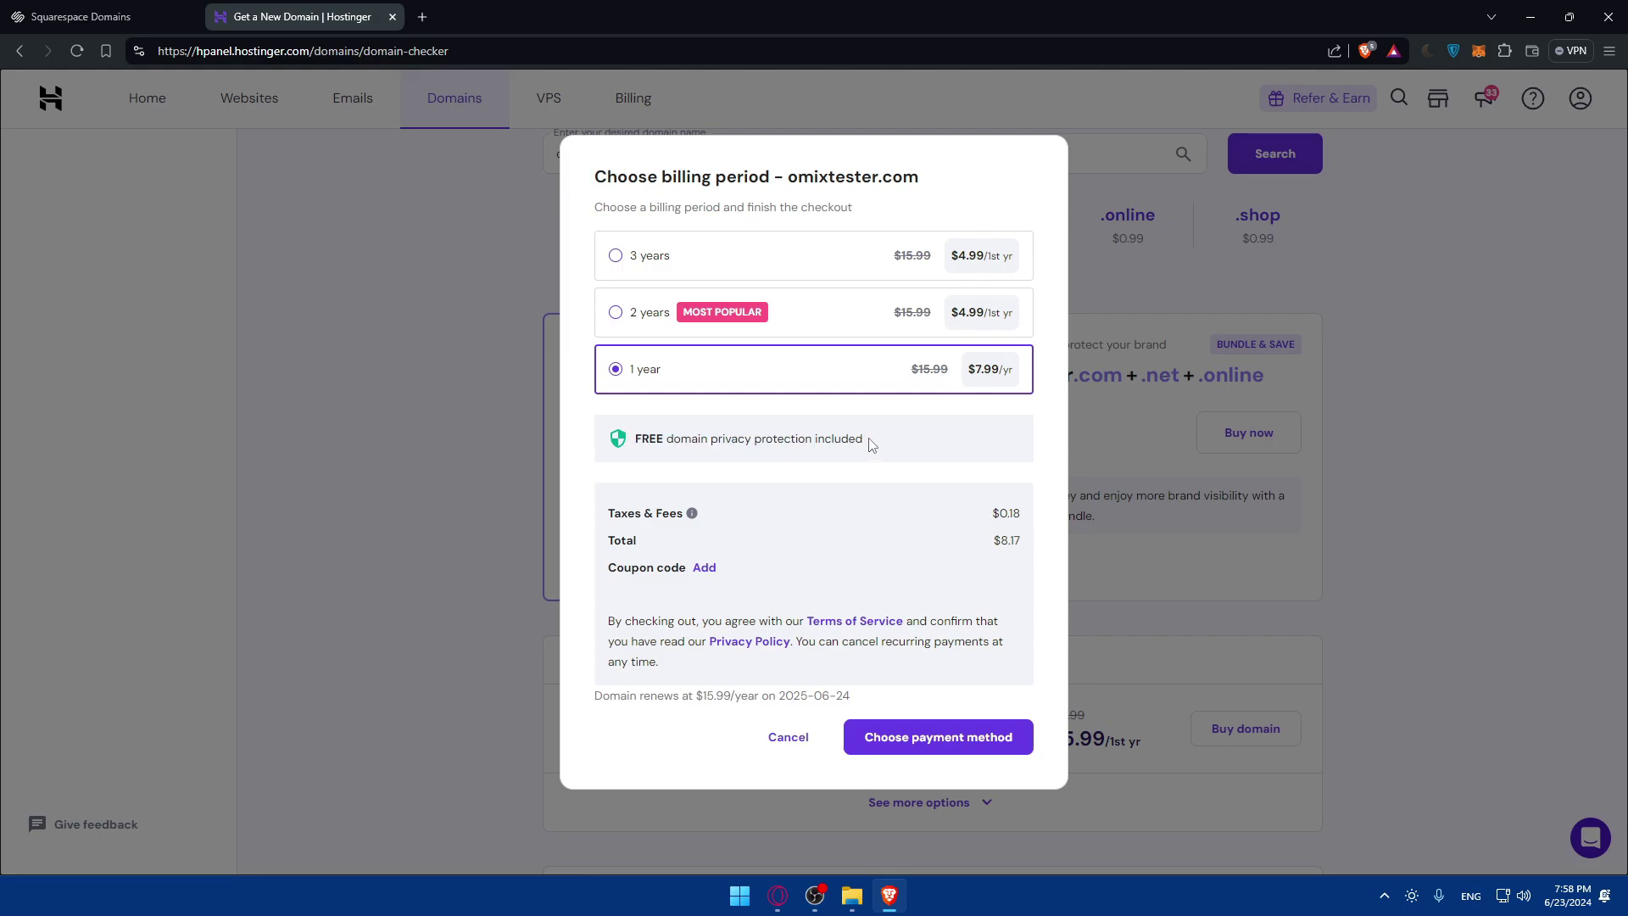
left_click(824, 259)
left_click(788, 737)
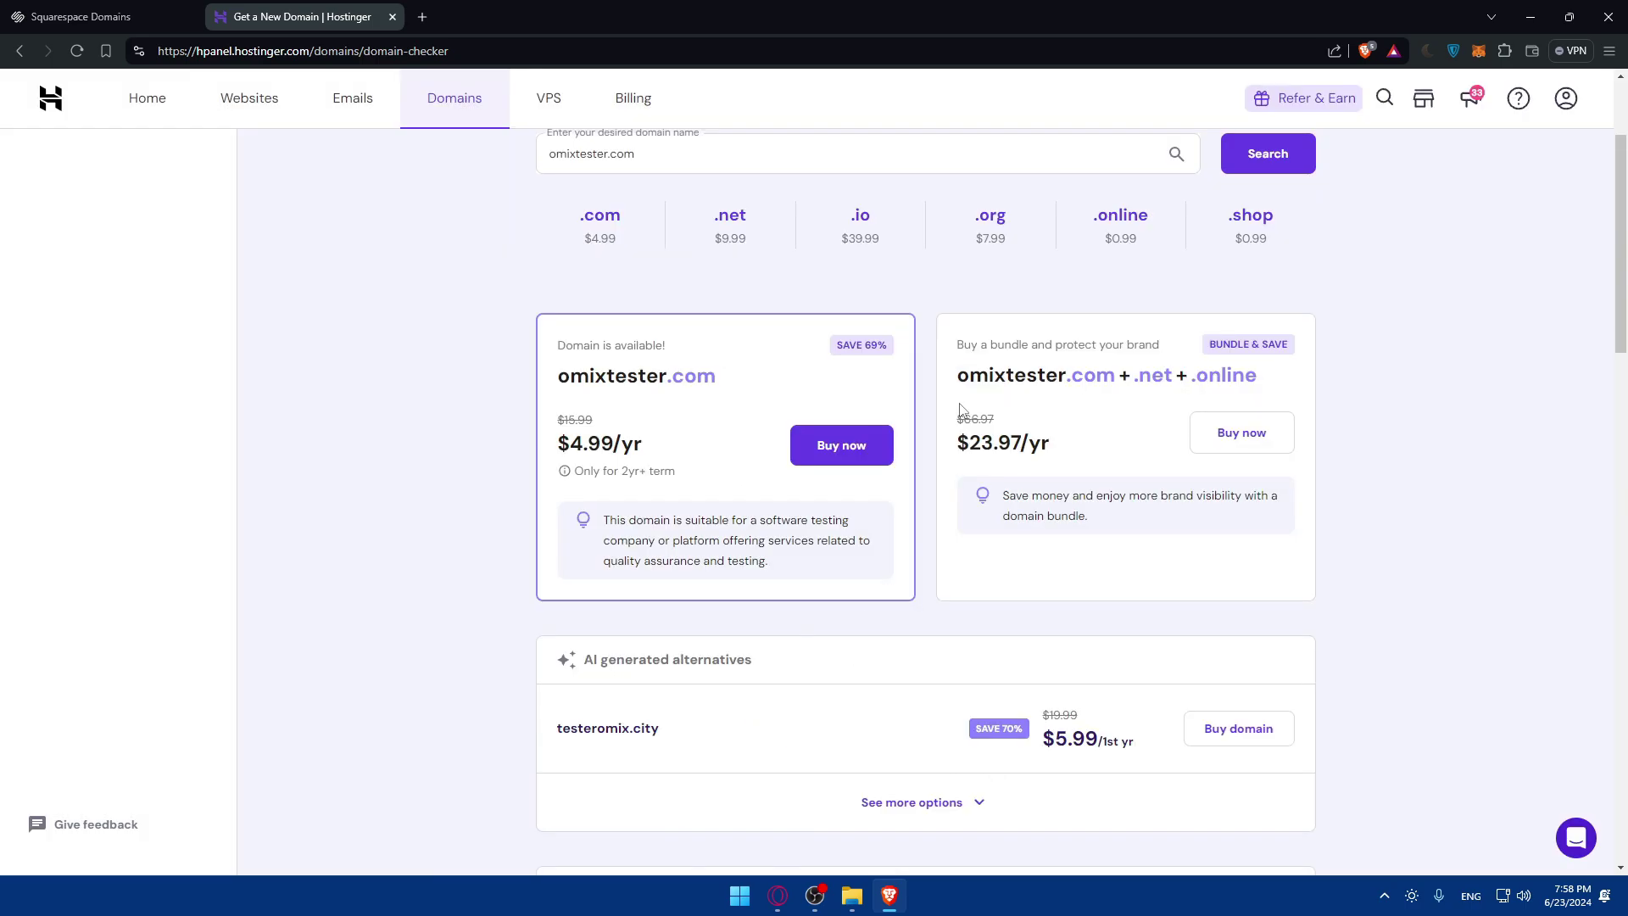
Open Hostinger's domain transfer form and submit omixtester.com for transfer.
scroll(912, 450, "up", 2)
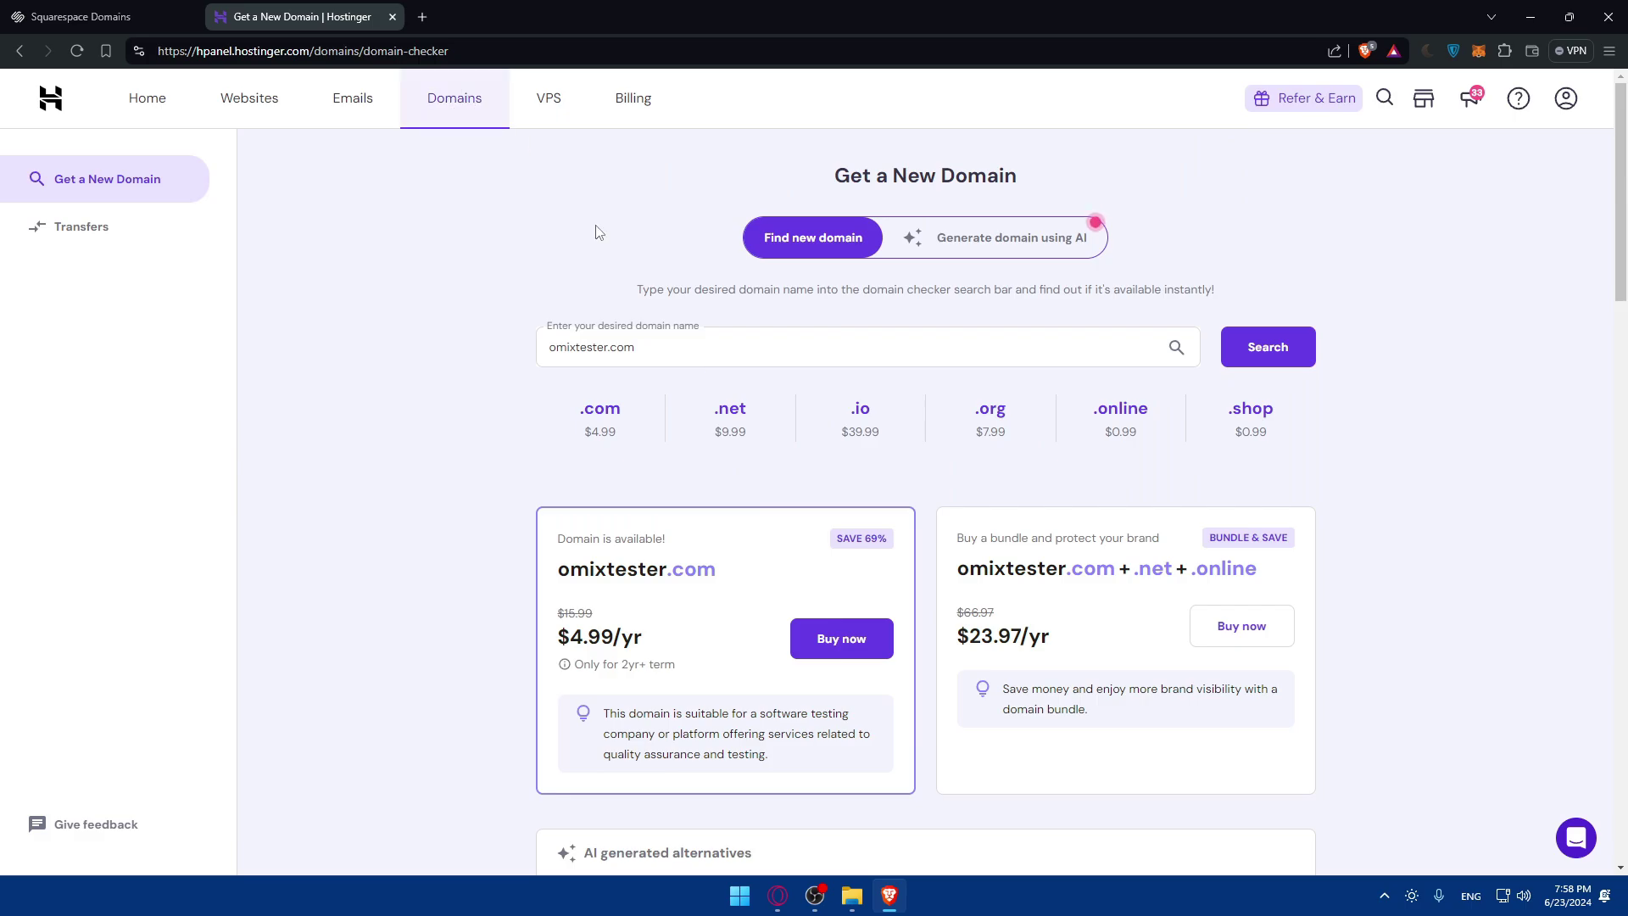
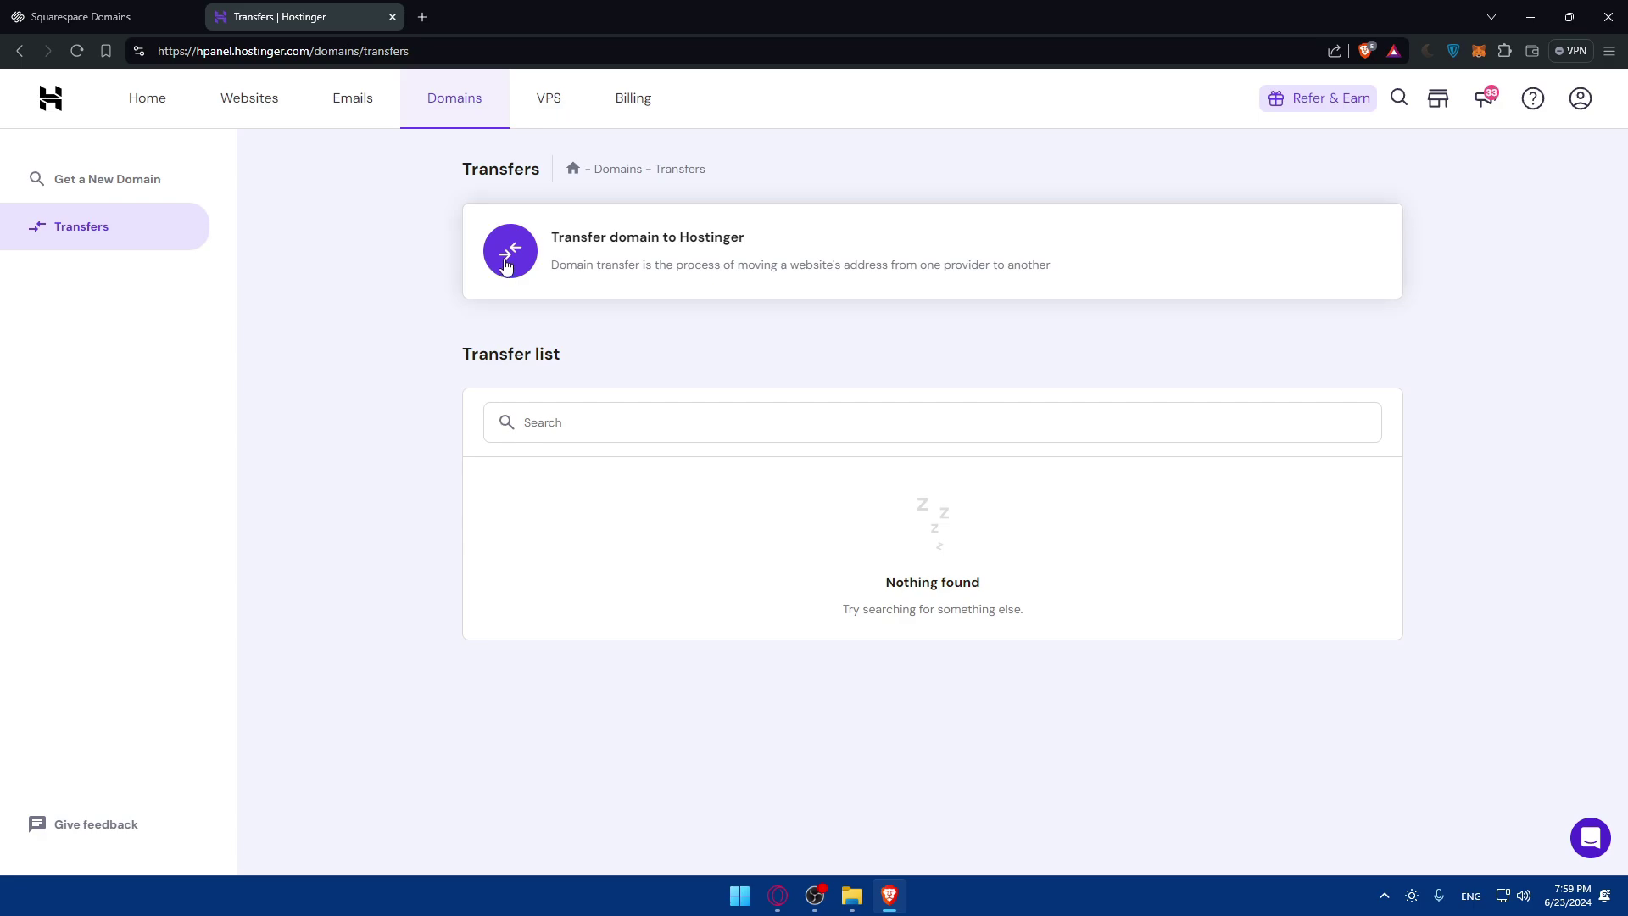
left_click(509, 261)
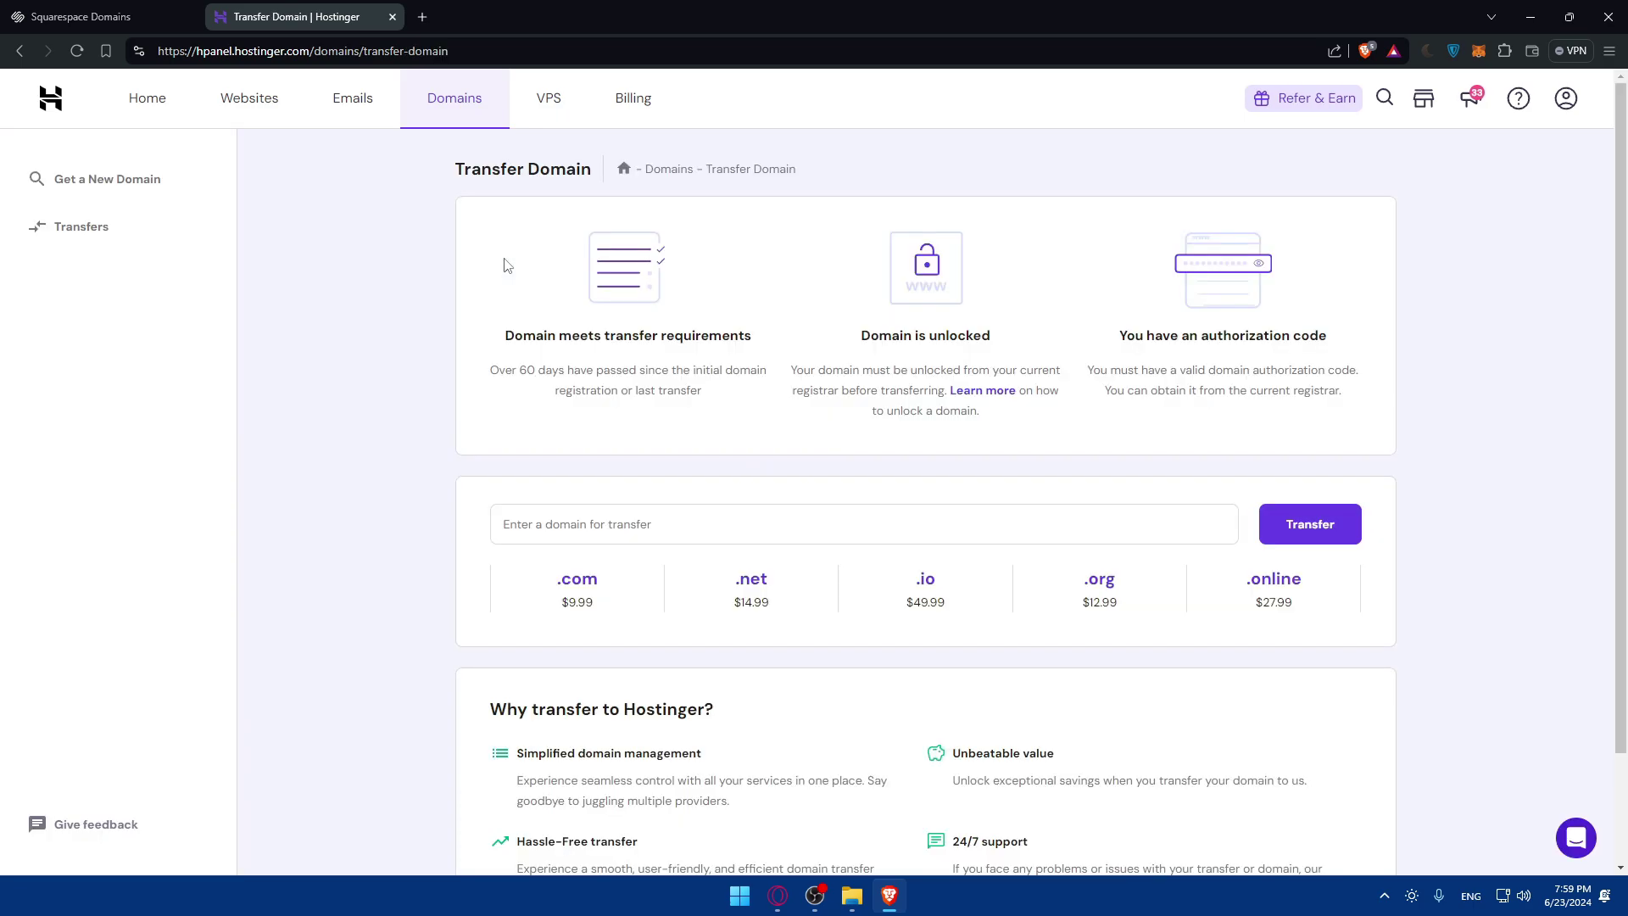
left_click(555, 533)
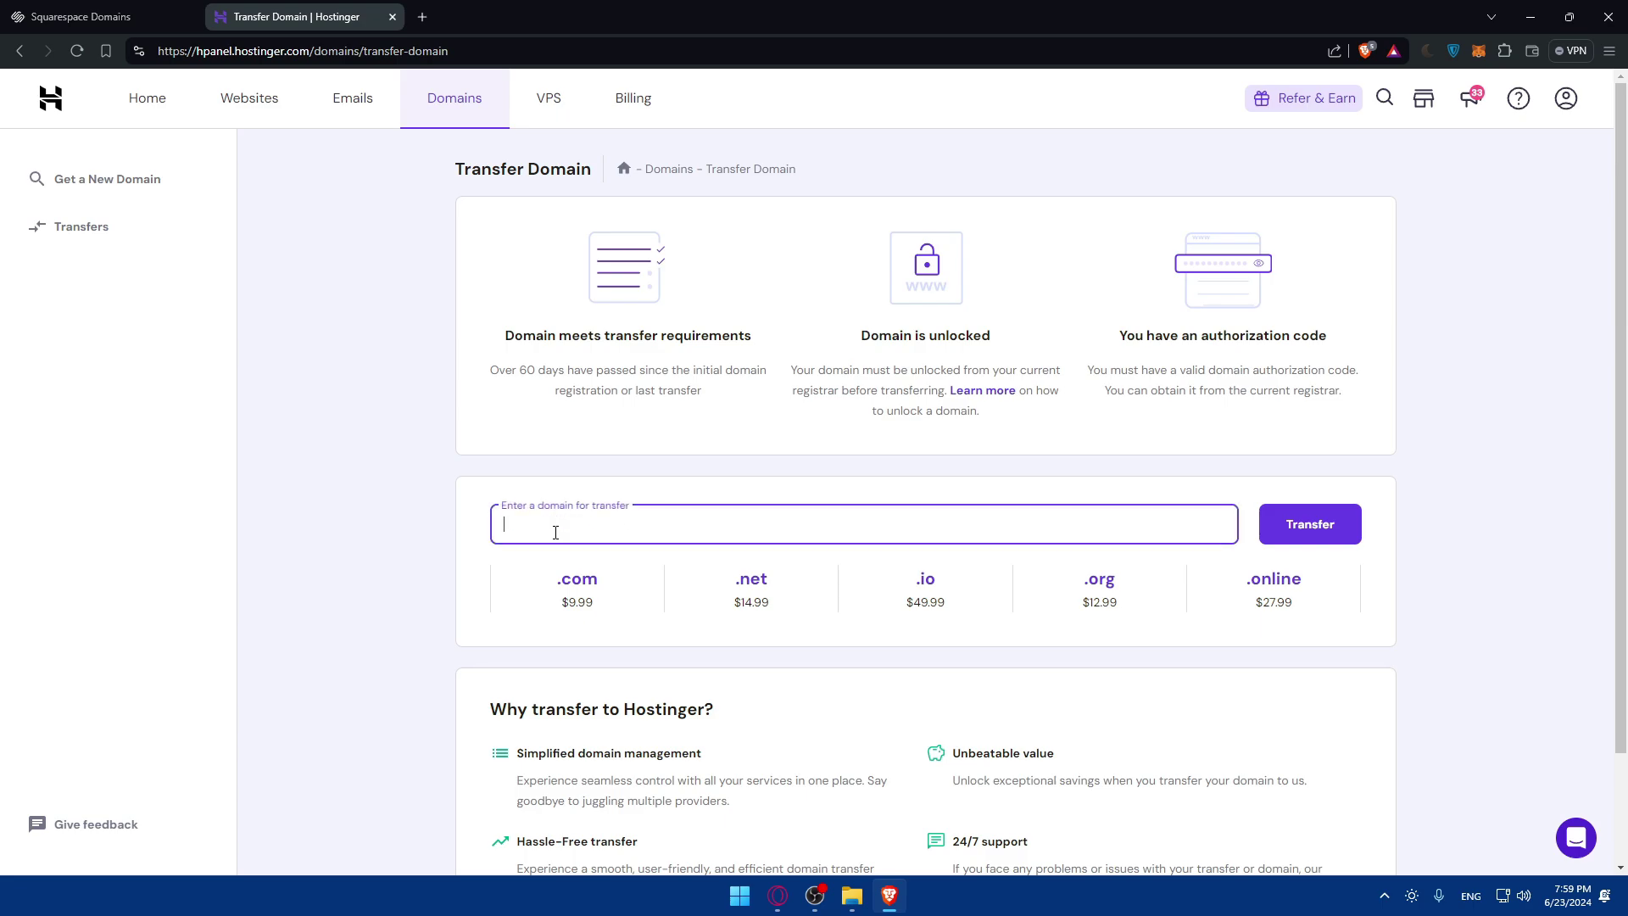
type("omixtester.com")
left_click(1297, 524)
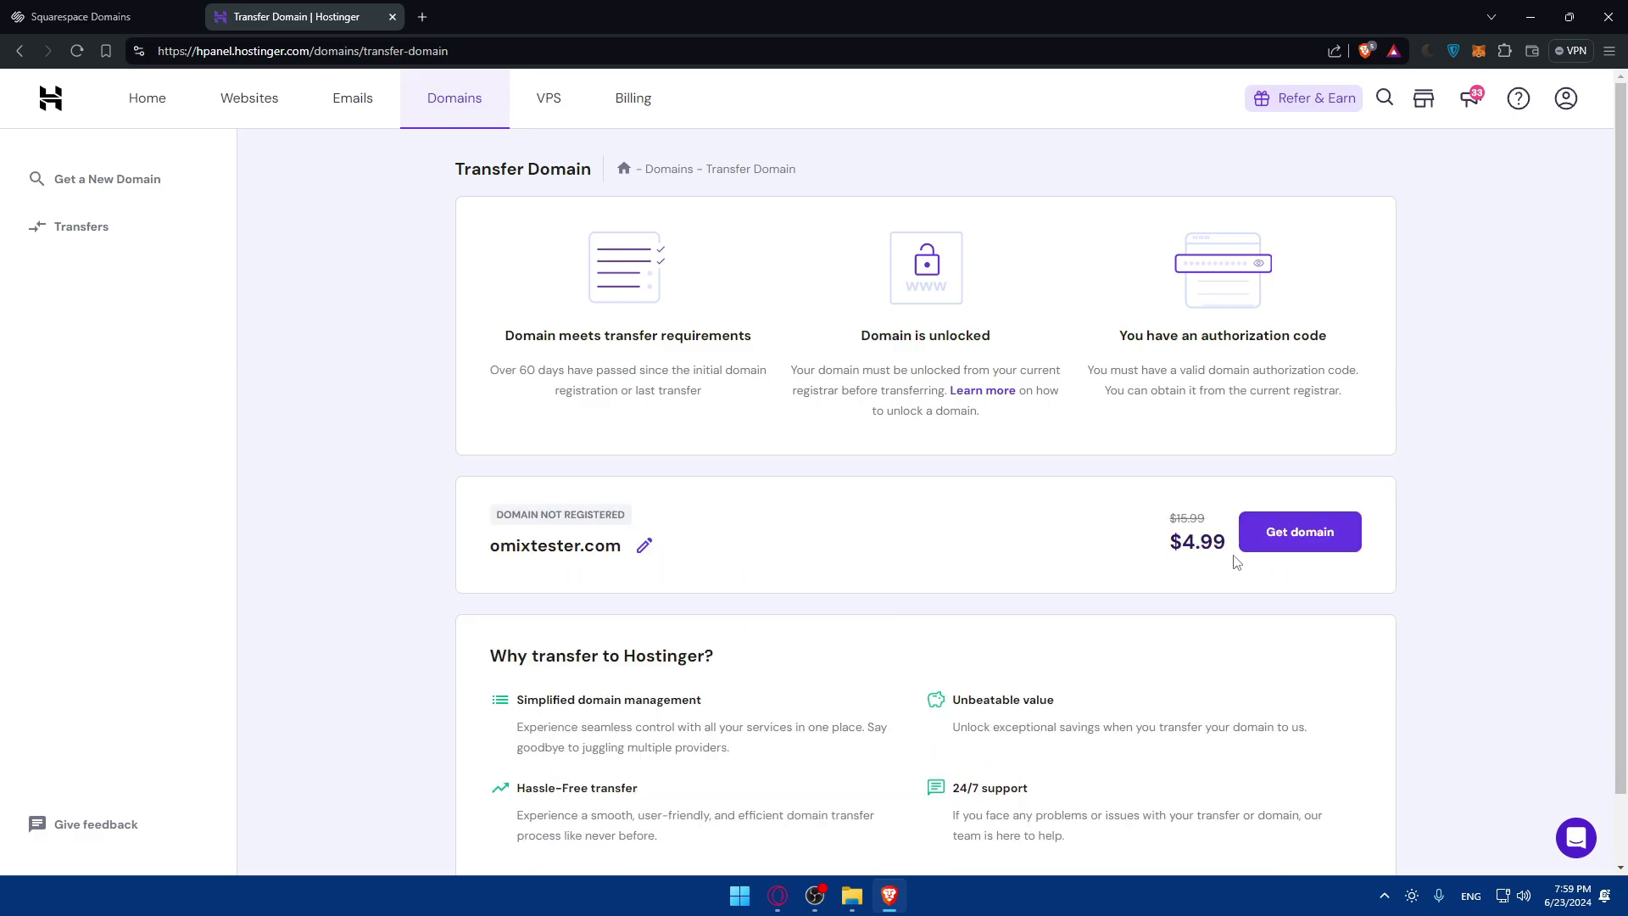
Change the domain for transfer to omix.com, submit it and review its unmet transfer requirement.
left_click(646, 548)
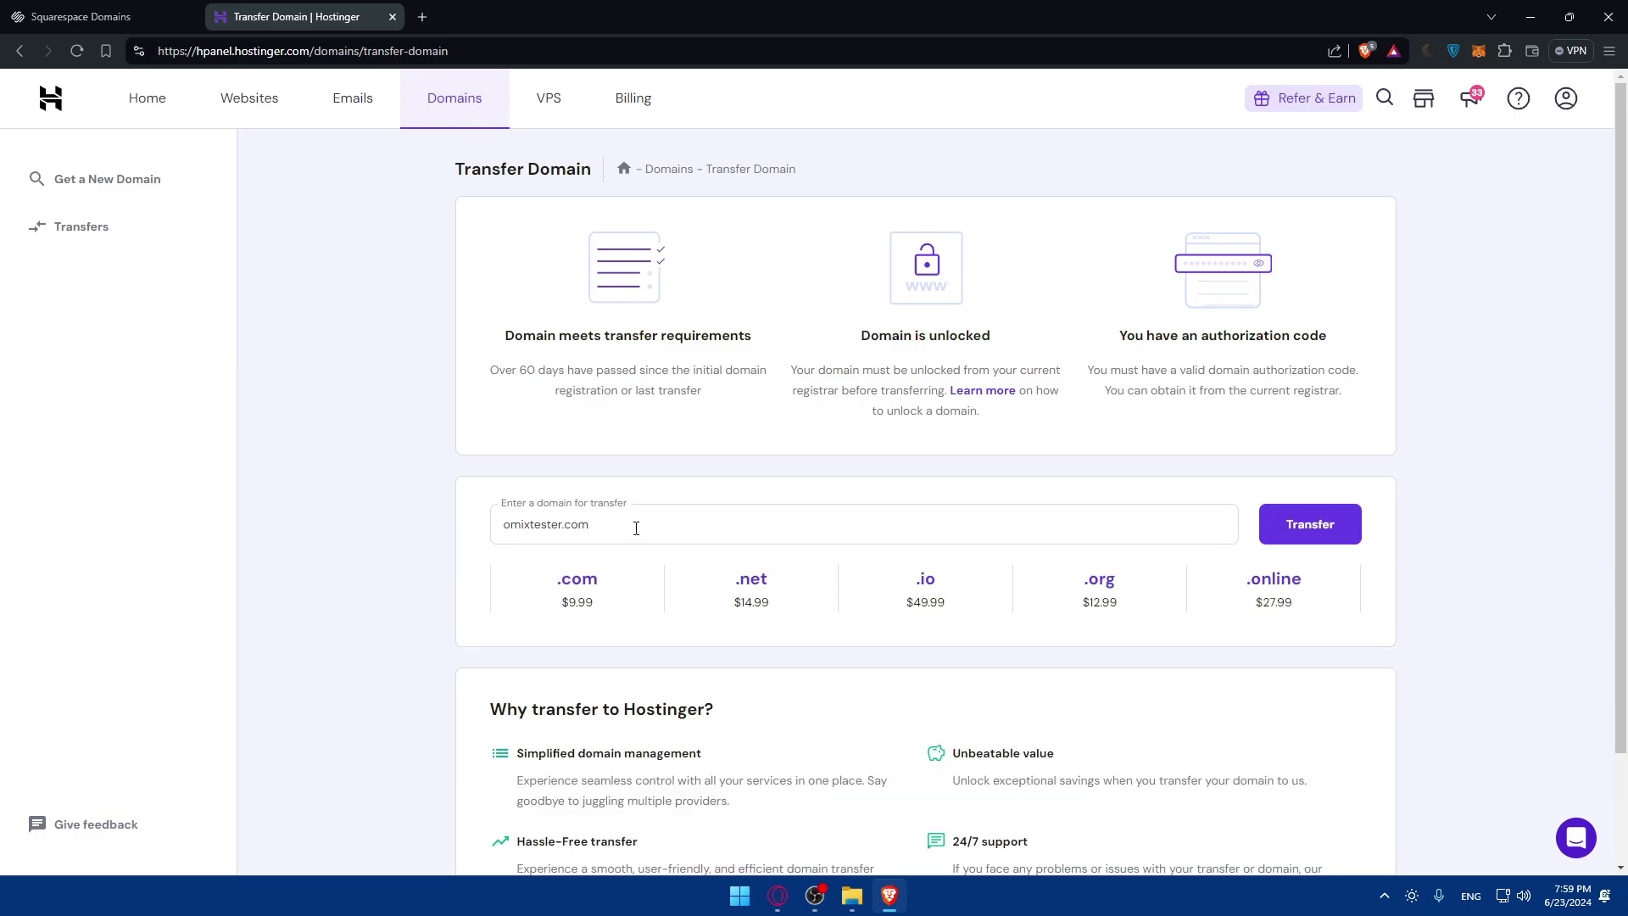
left_click_drag(640, 527, 531, 529)
key("BackSpace")
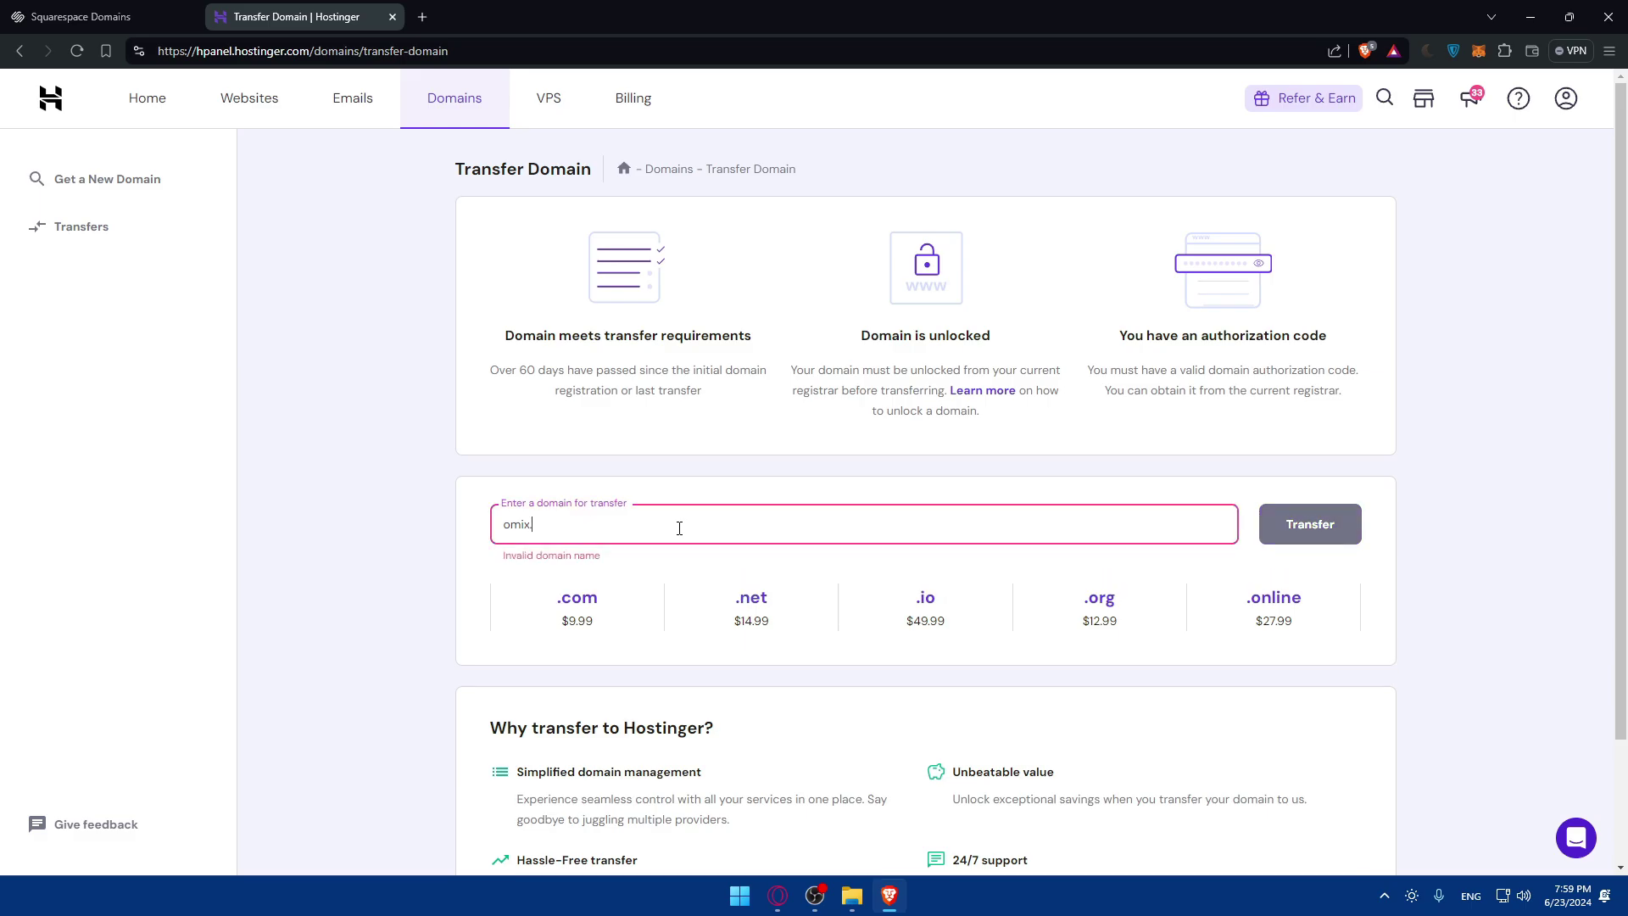
type(".com")
left_click(1302, 522)
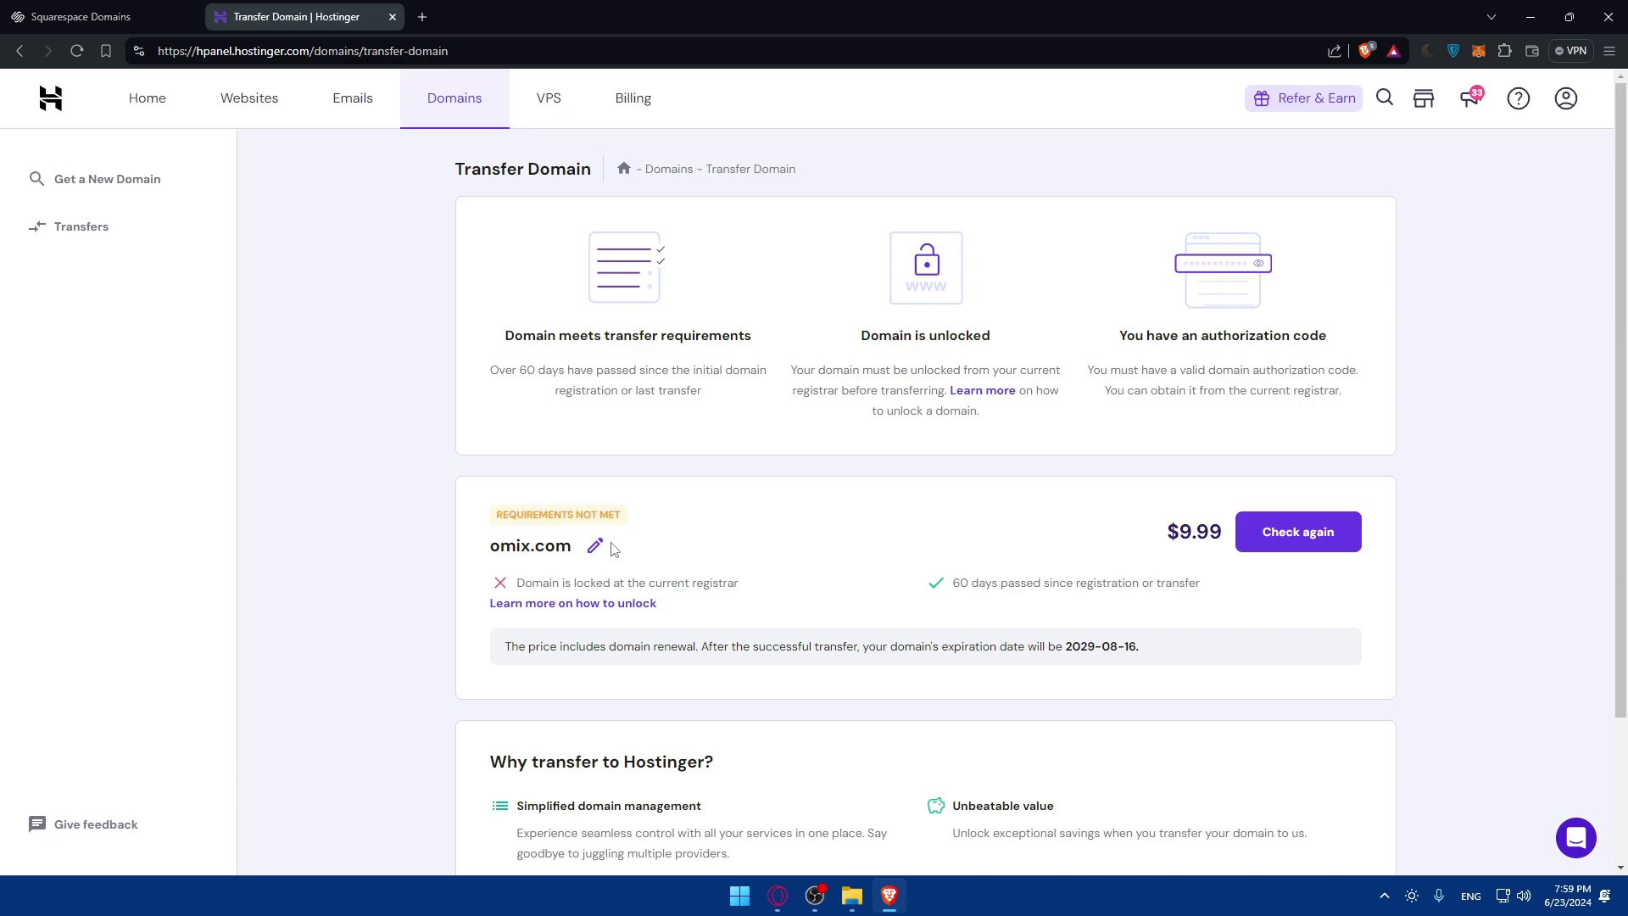
left_click_drag(516, 587, 726, 584)
left_click(731, 593)
Replace the domain for transfer with mromix.com and submit it.
left_click(595, 546)
double_click(543, 524)
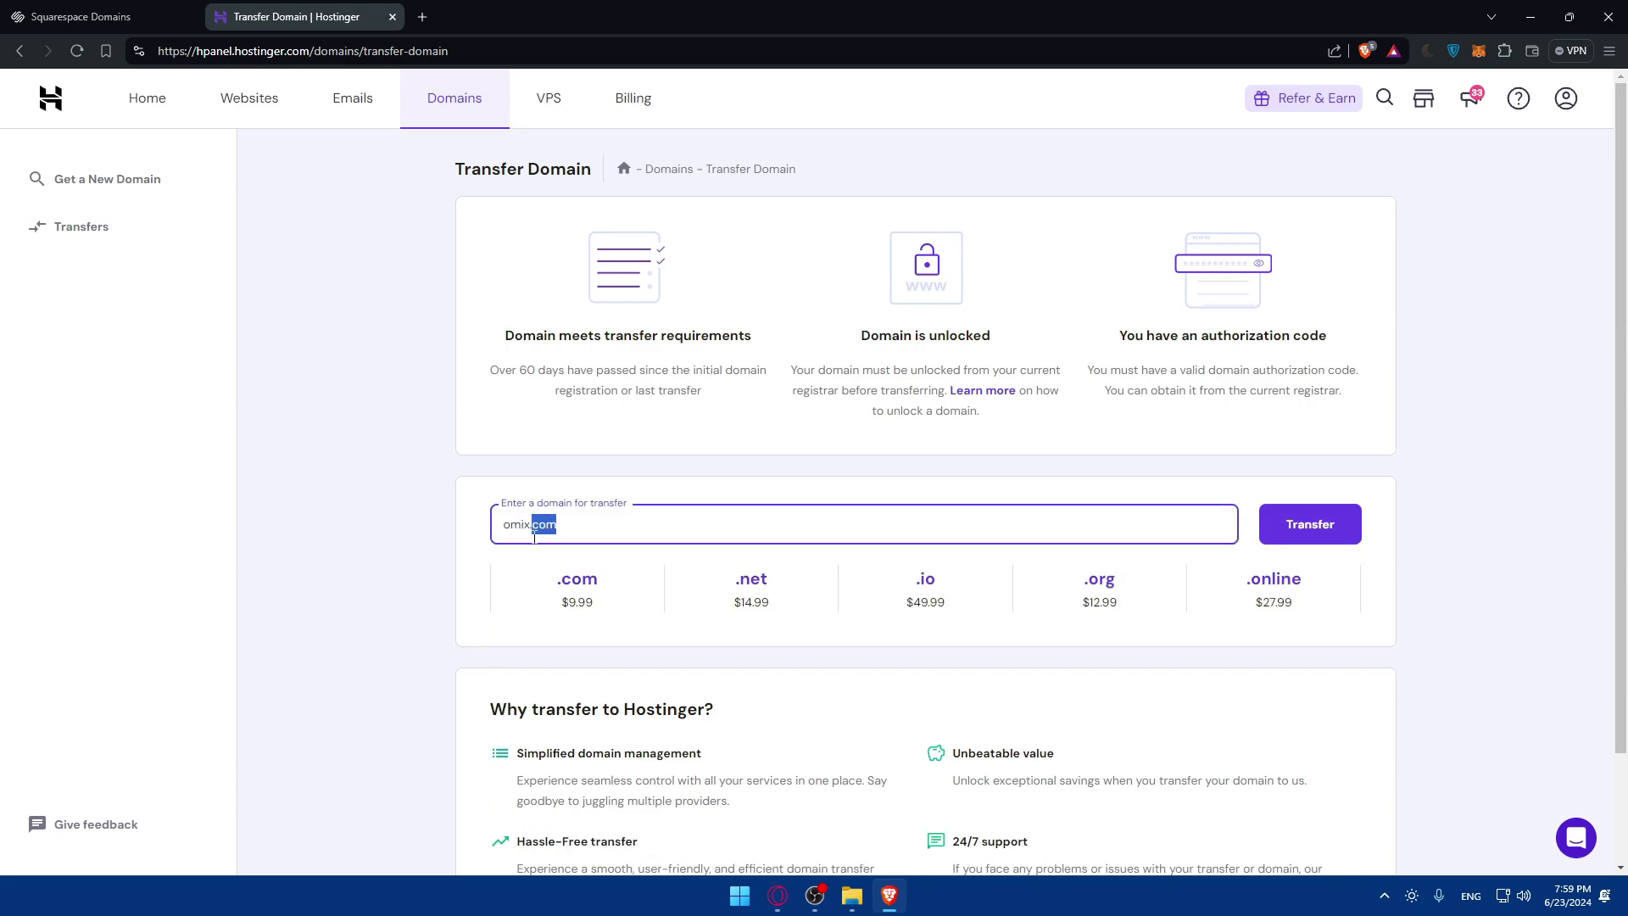
left_click_drag(534, 534, 492, 531)
type("mr")
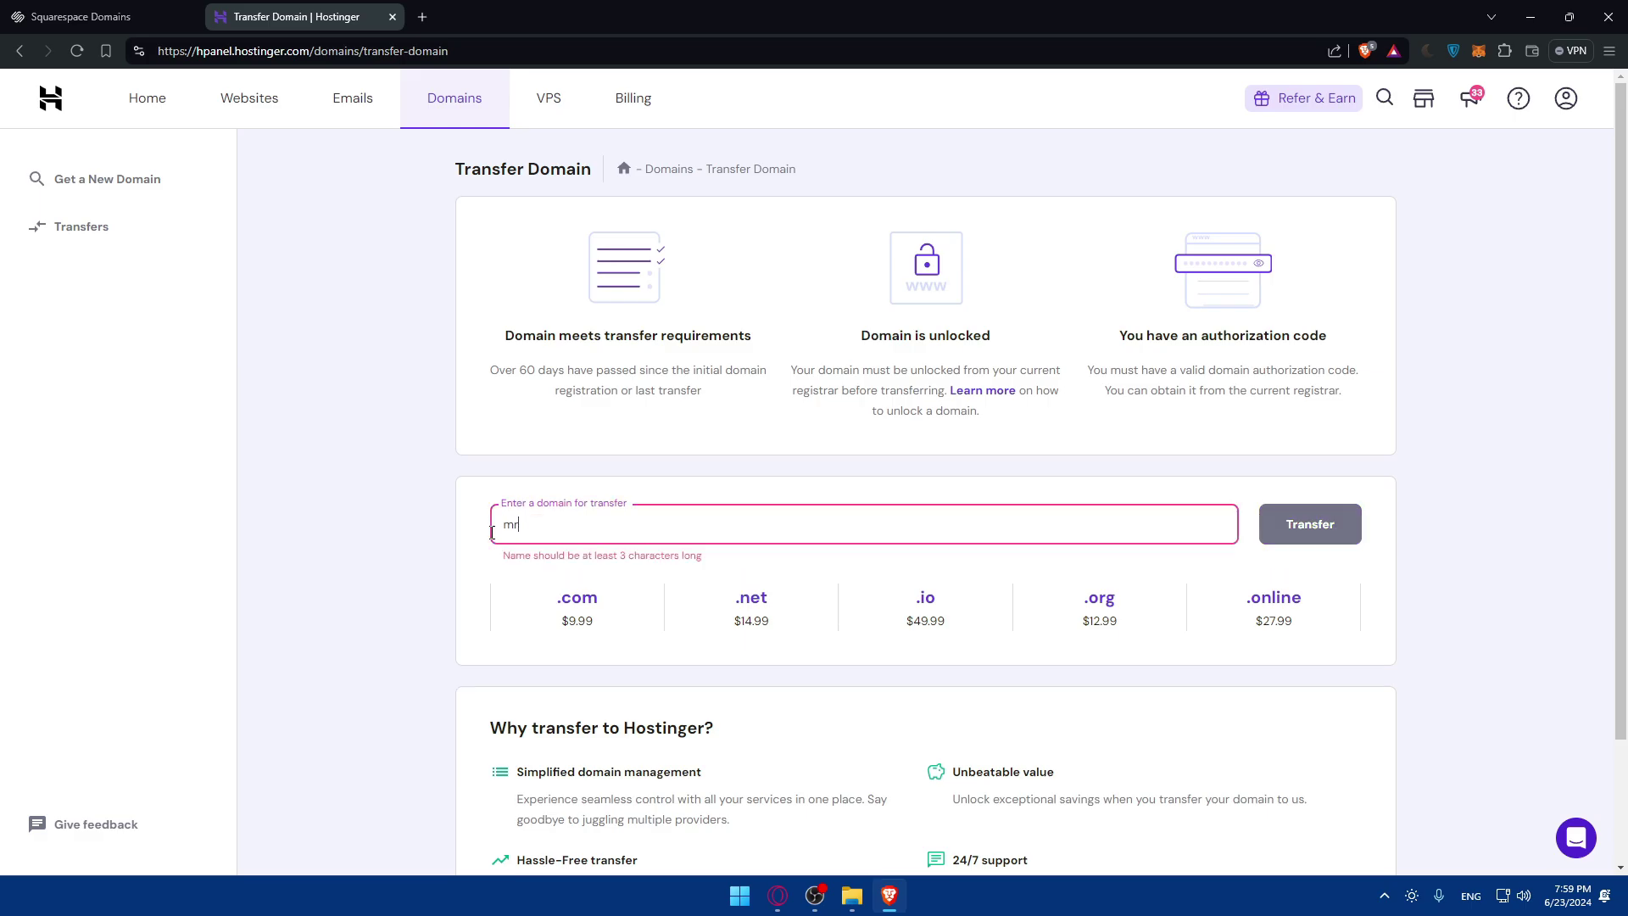
type("omix.com")
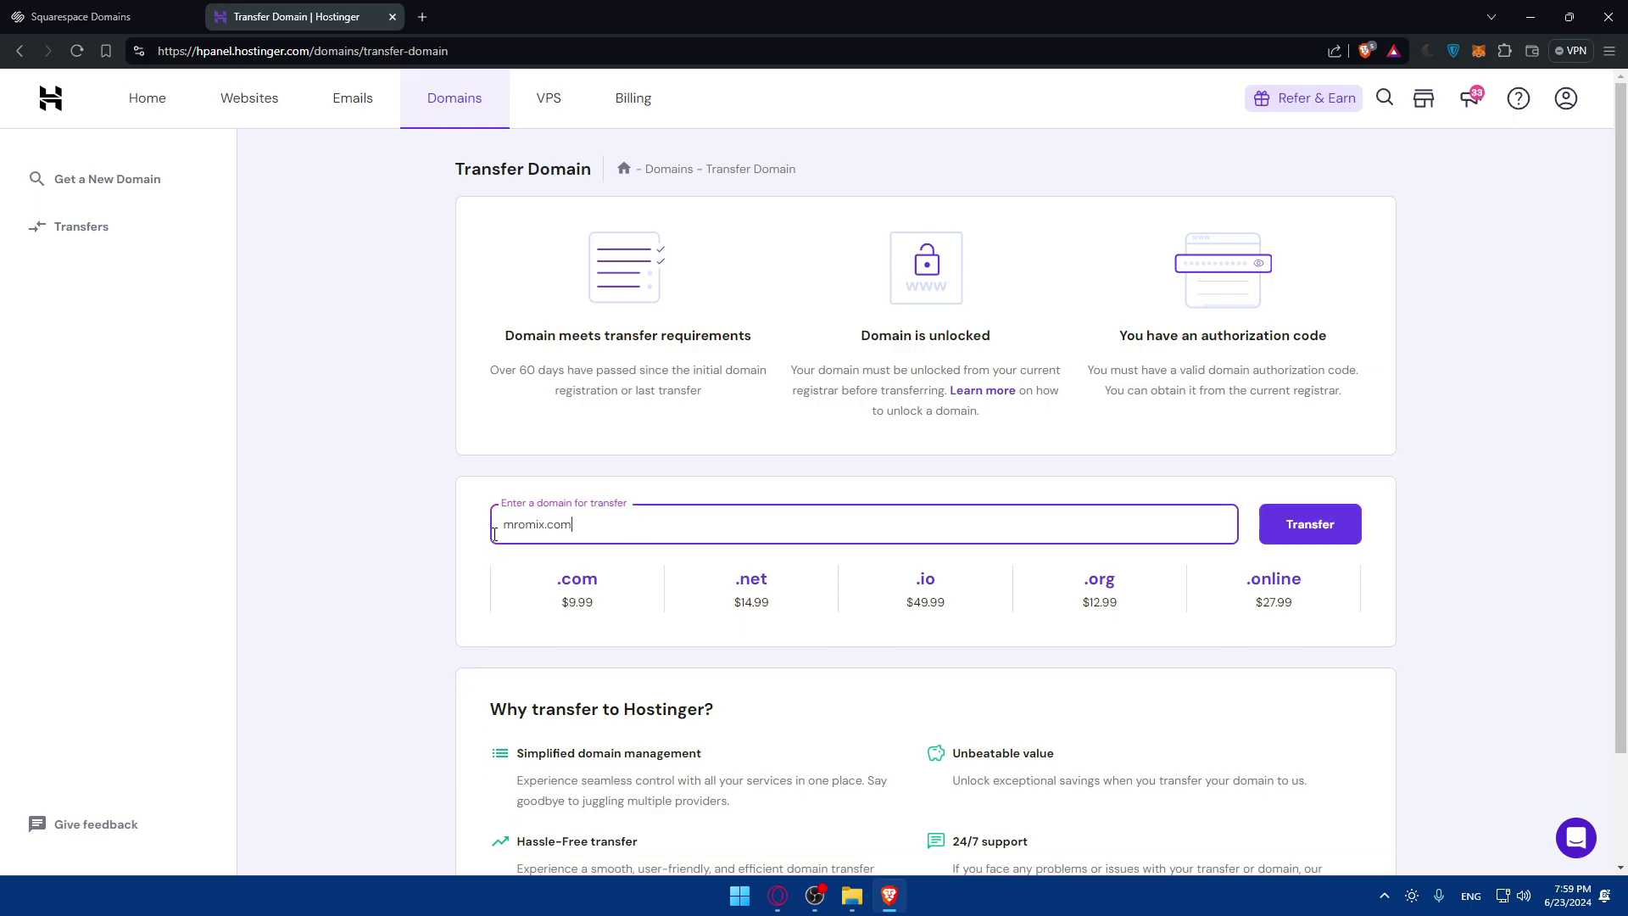
left_click(1310, 524)
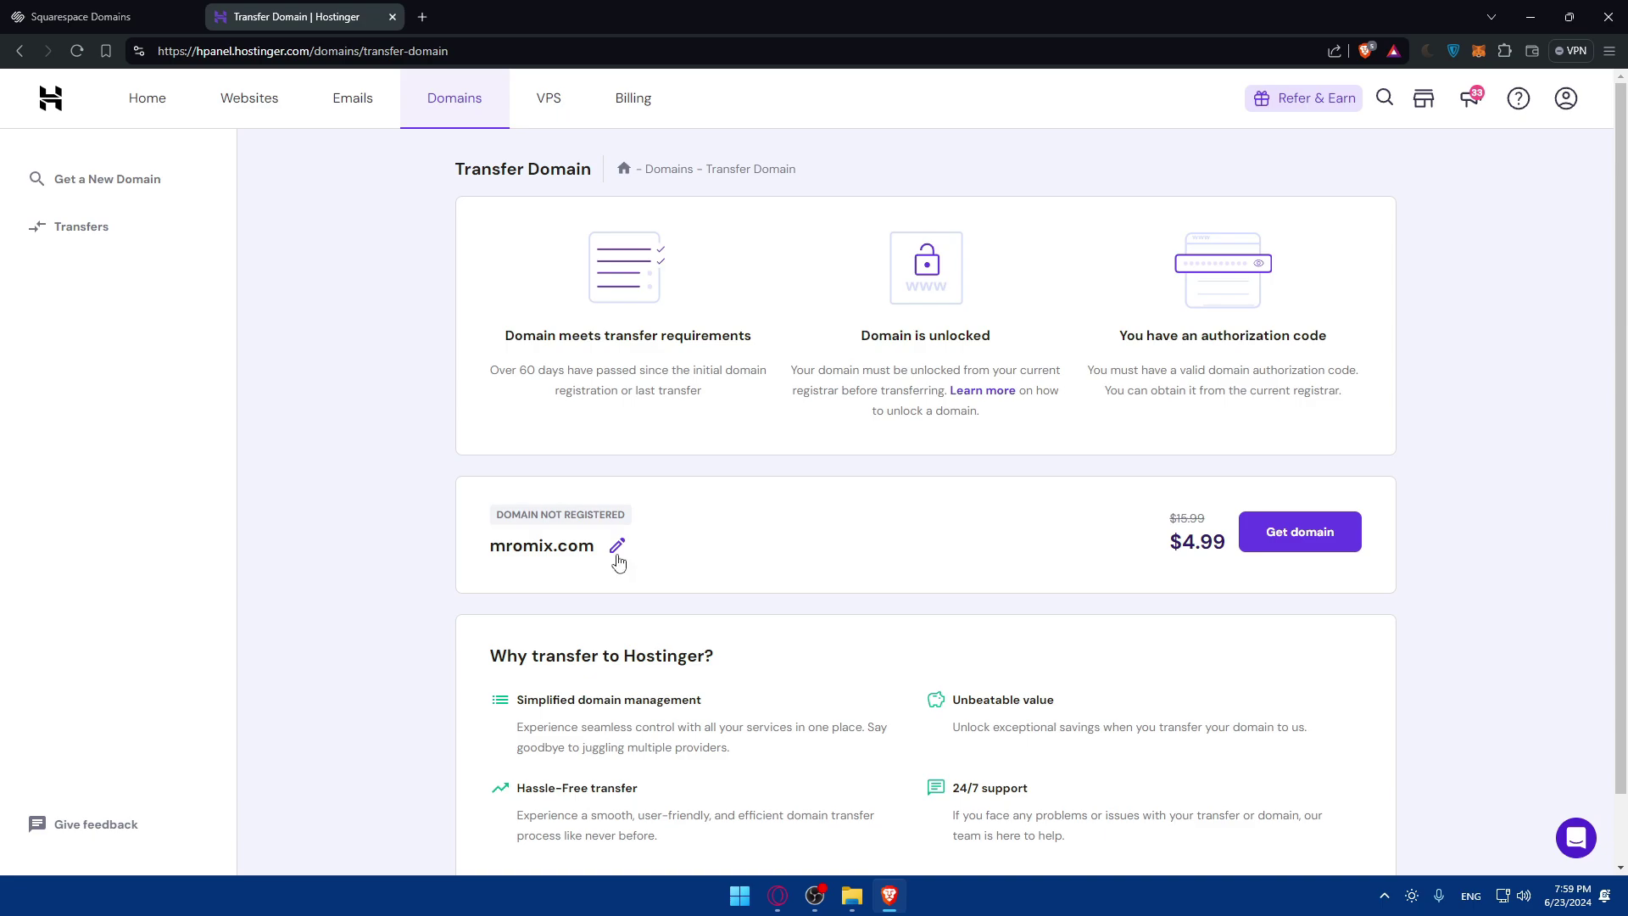
Replace the domain for transfer with tester.com and submit it.
left_click(617, 549)
left_click_drag(578, 521, 546, 531)
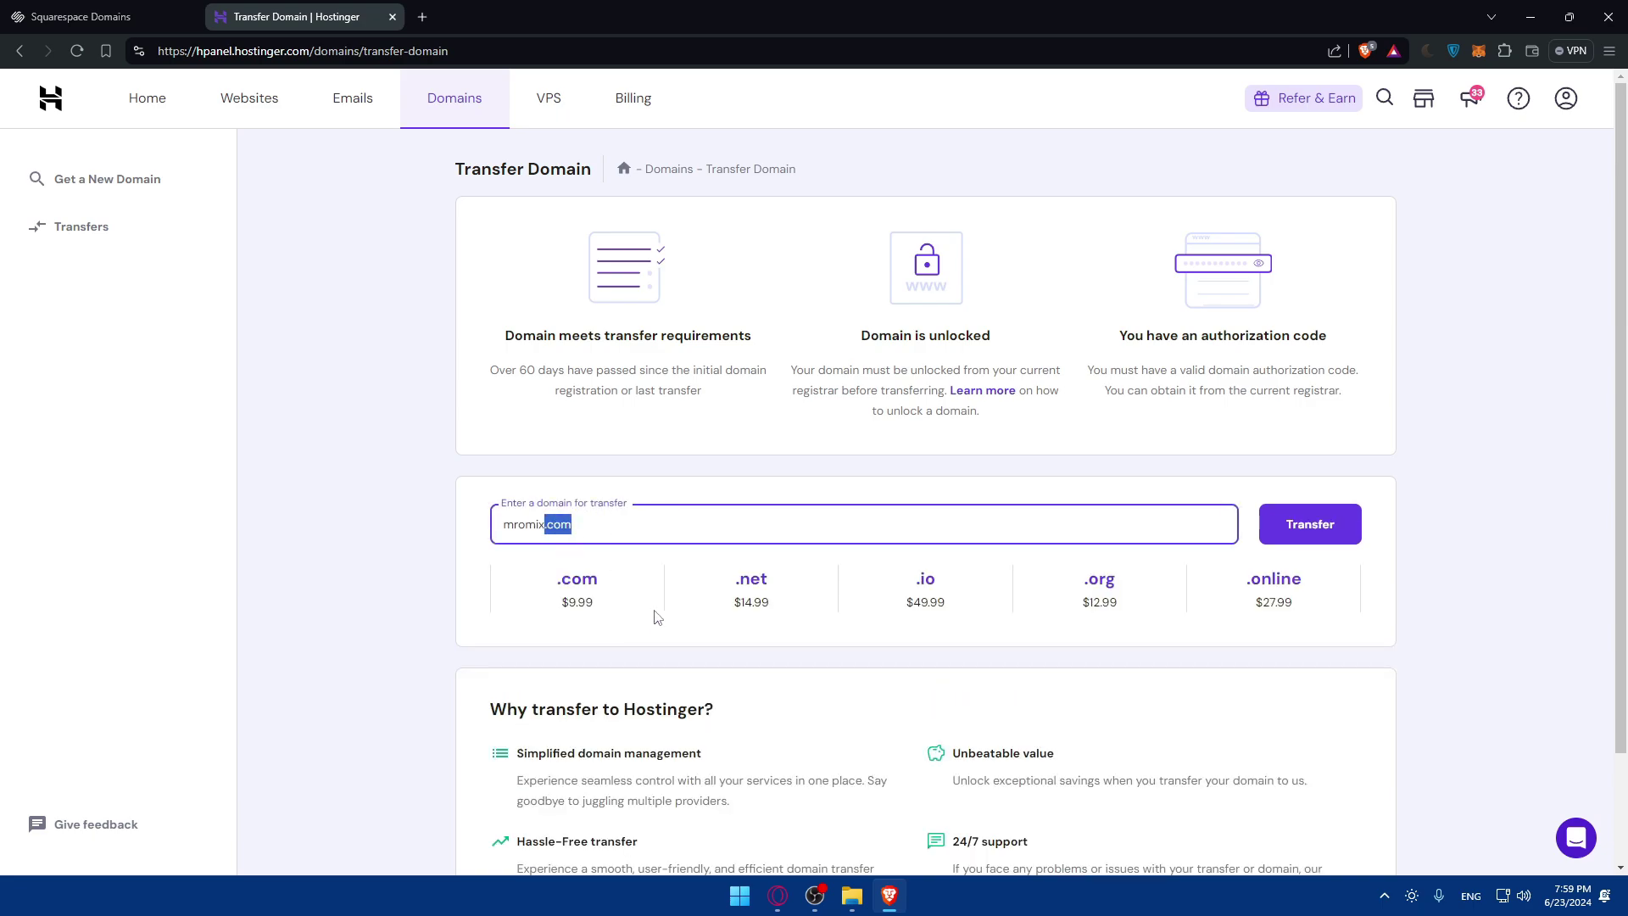
key("BackSpace")
key("BackSpace")
key("BackSpace")
key("BackSpace")
key("BackSpace")
key("BackSpace")
key("BackSpace")
type("tester")
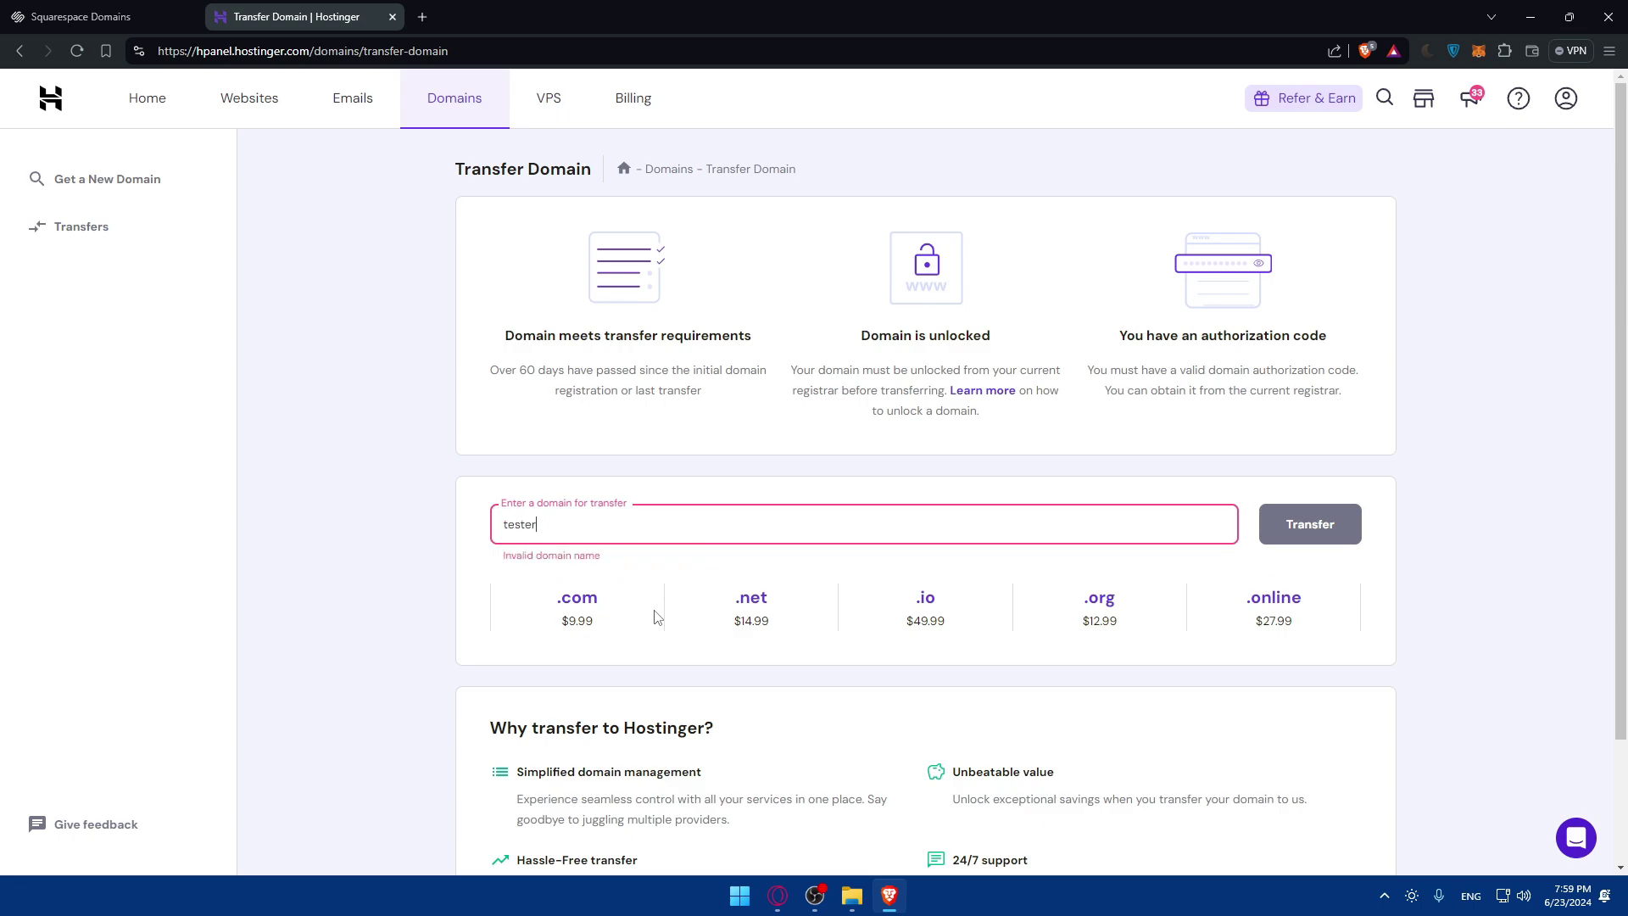
type(".com")
key("Return")
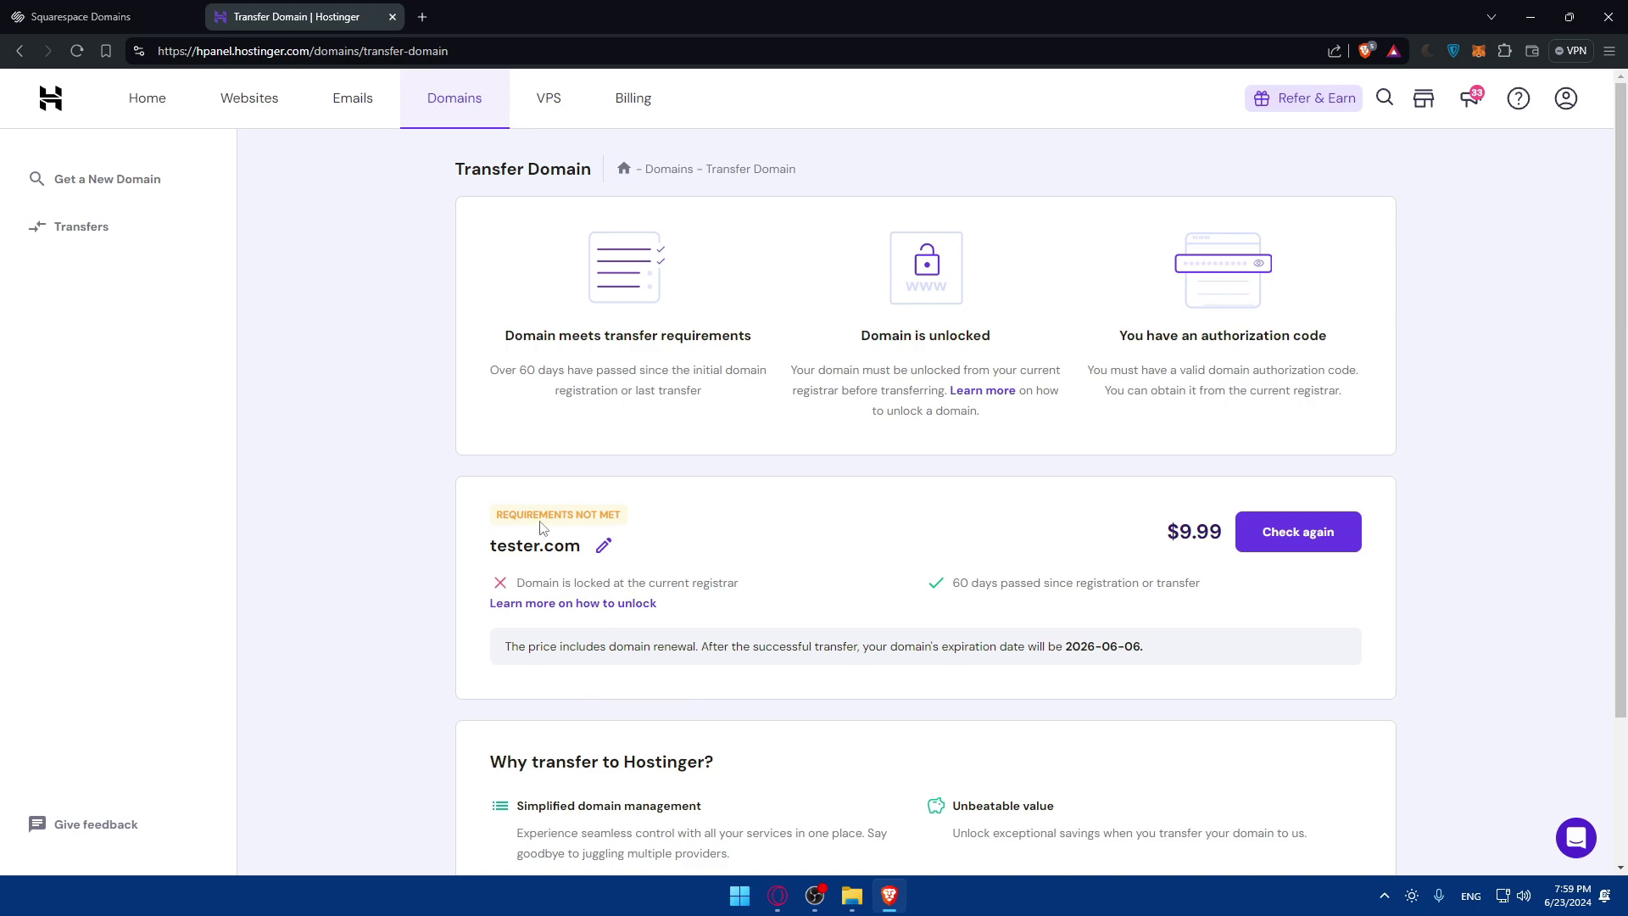
Read Hostinger's help article on unlocking a domain, including the transfer lock setting and registrar instructions, and close it.
left_click(598, 604)
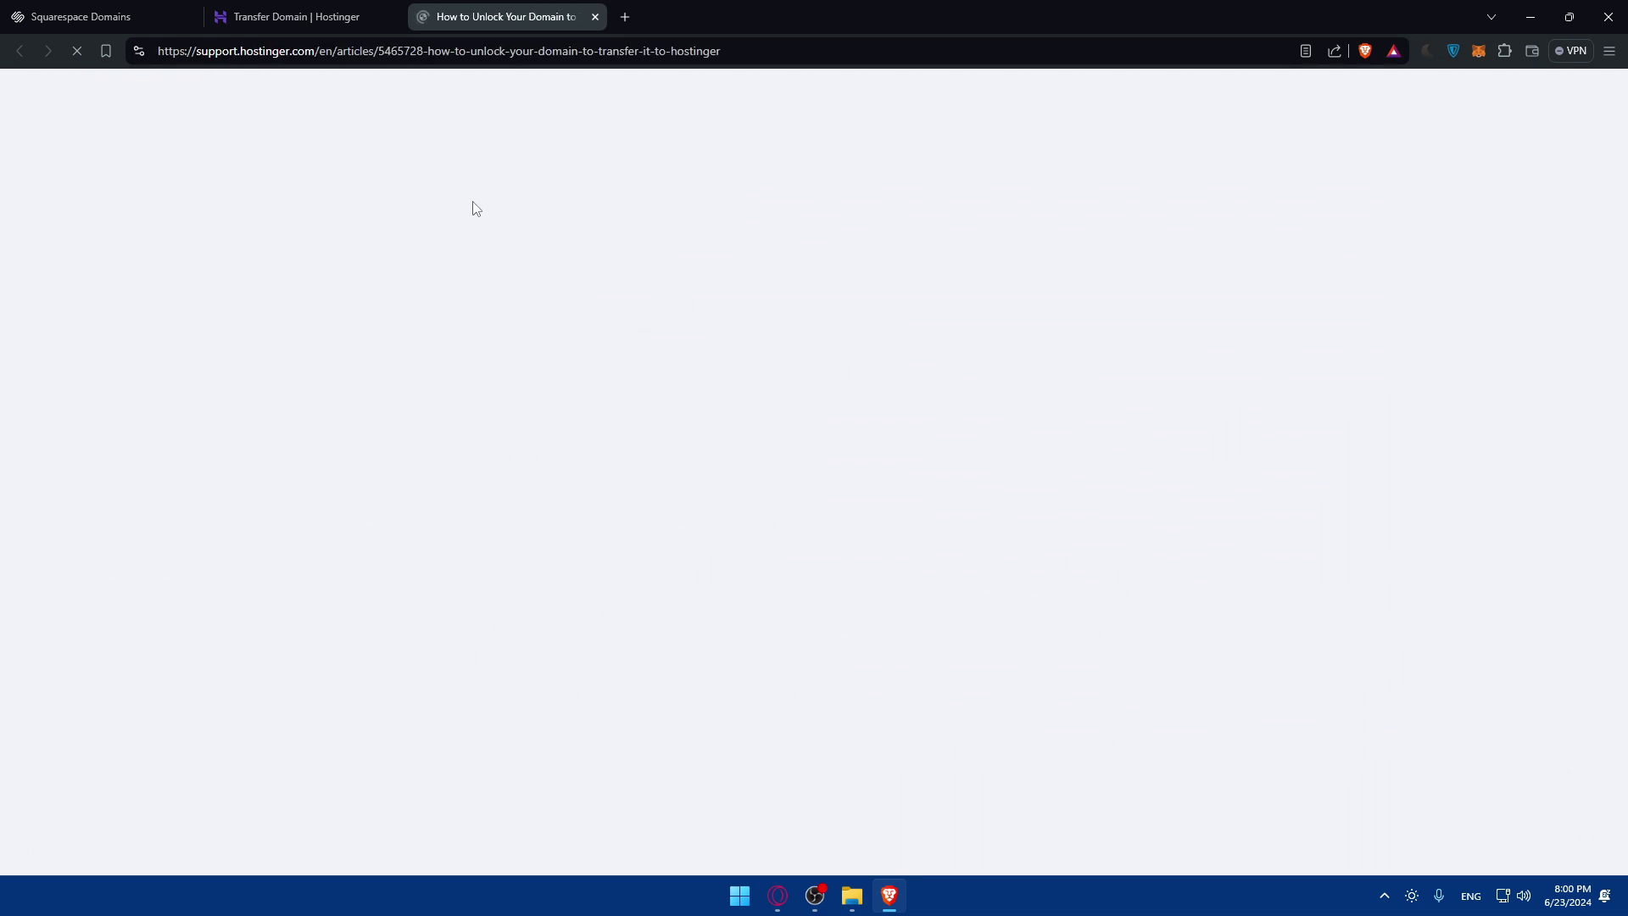
scroll(771, 445, "down", 2)
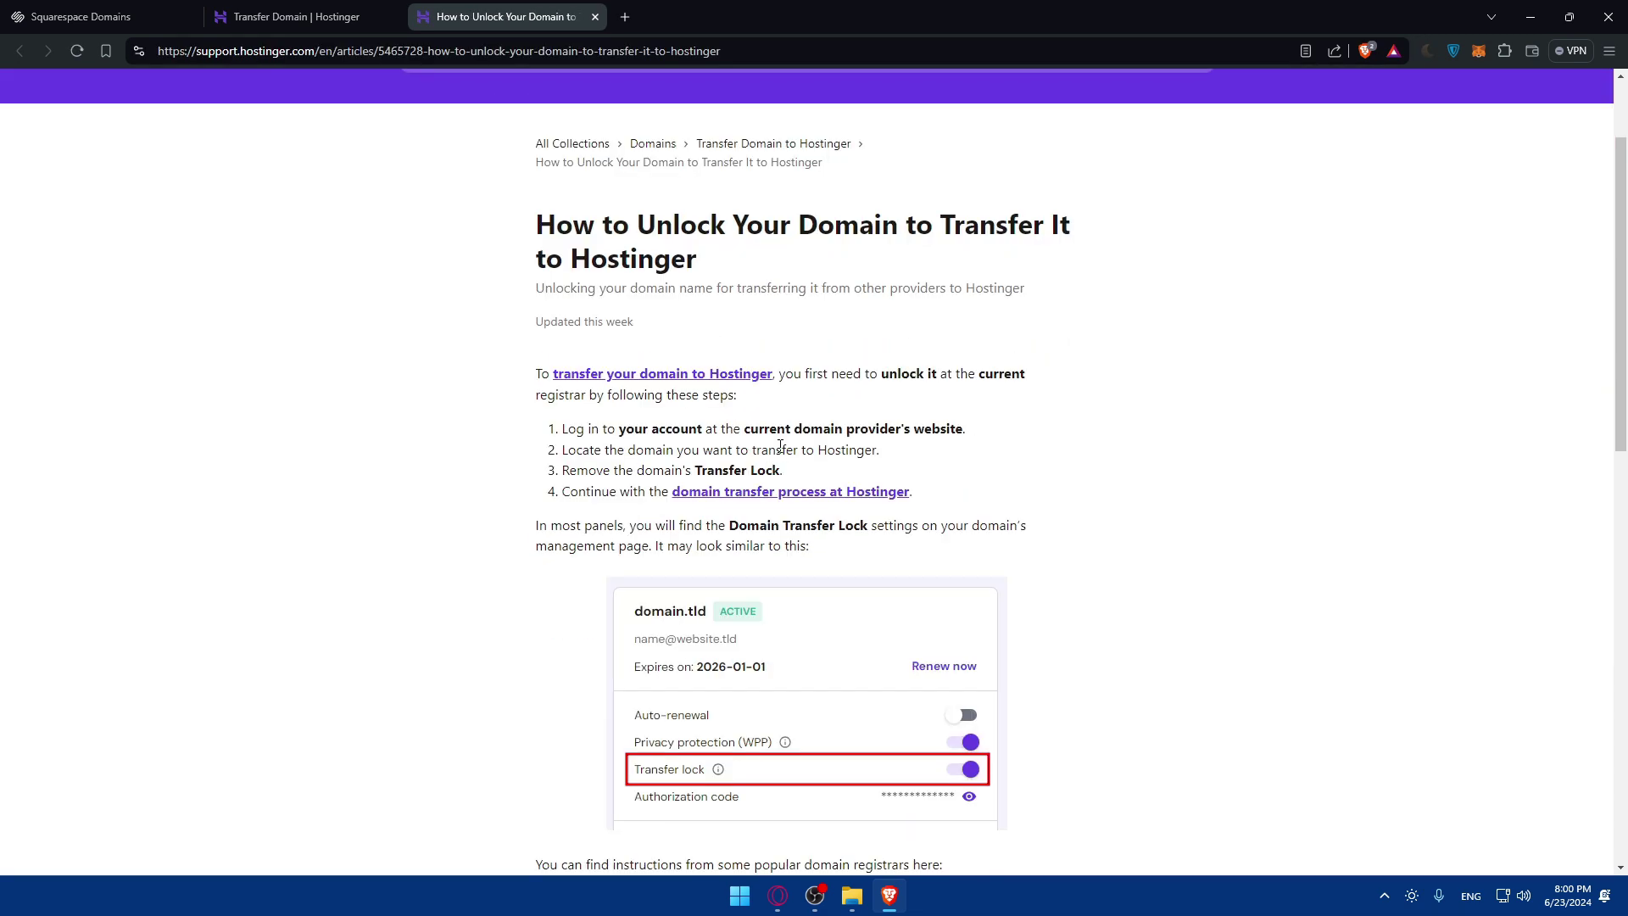
scroll(780, 446, "down", 2)
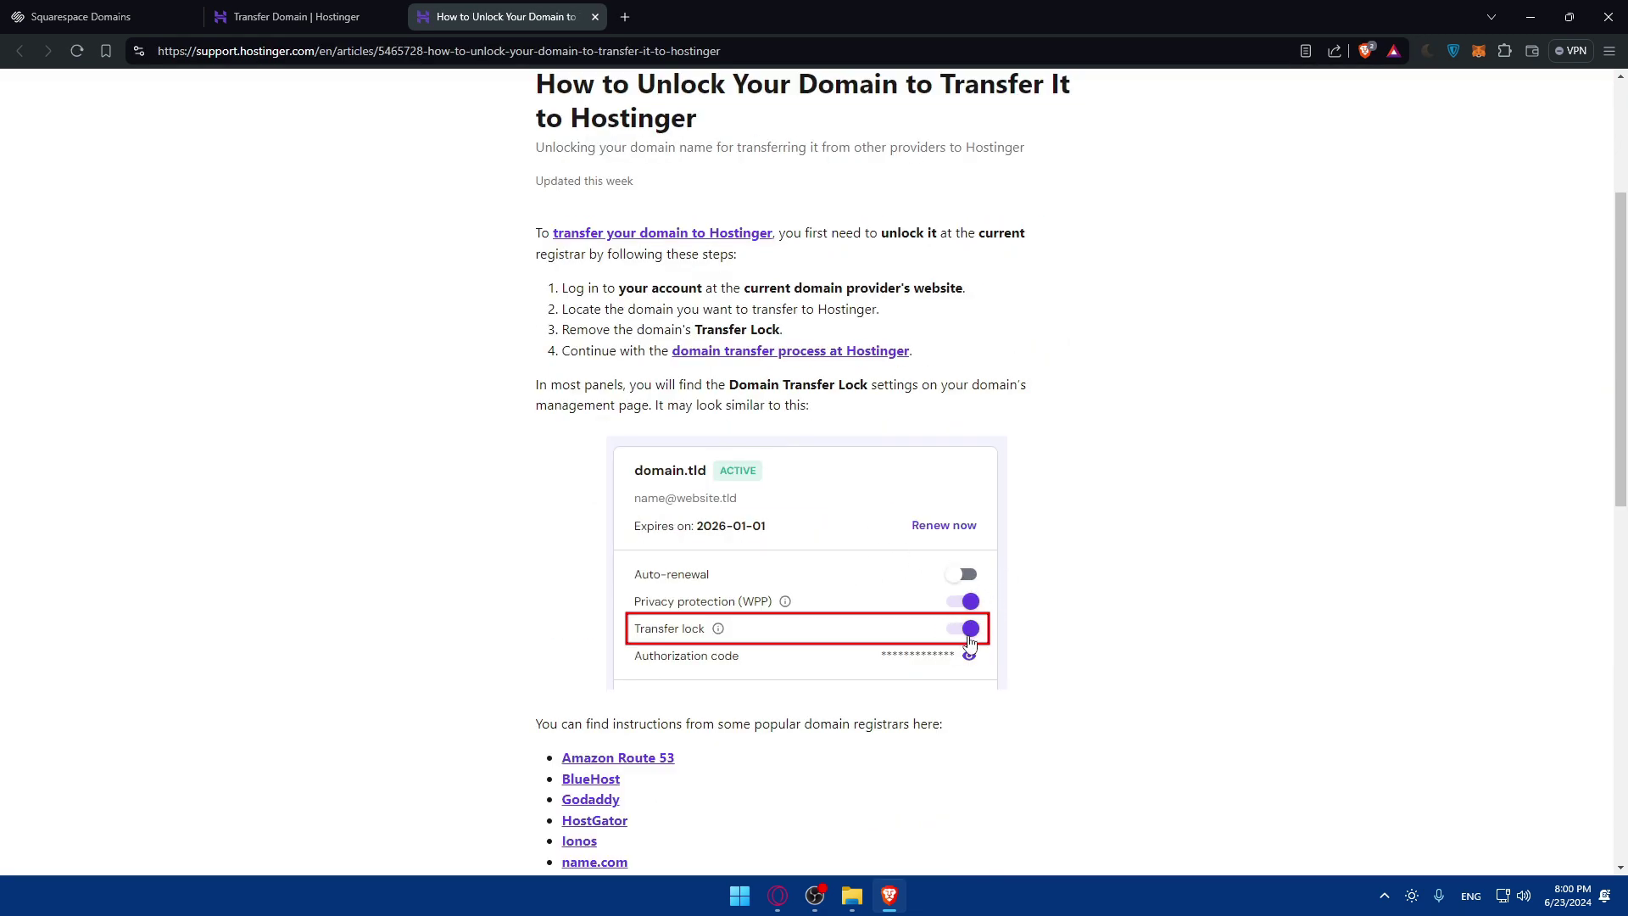
scroll(971, 631, "down", 10)
scroll(963, 625, "up", 8)
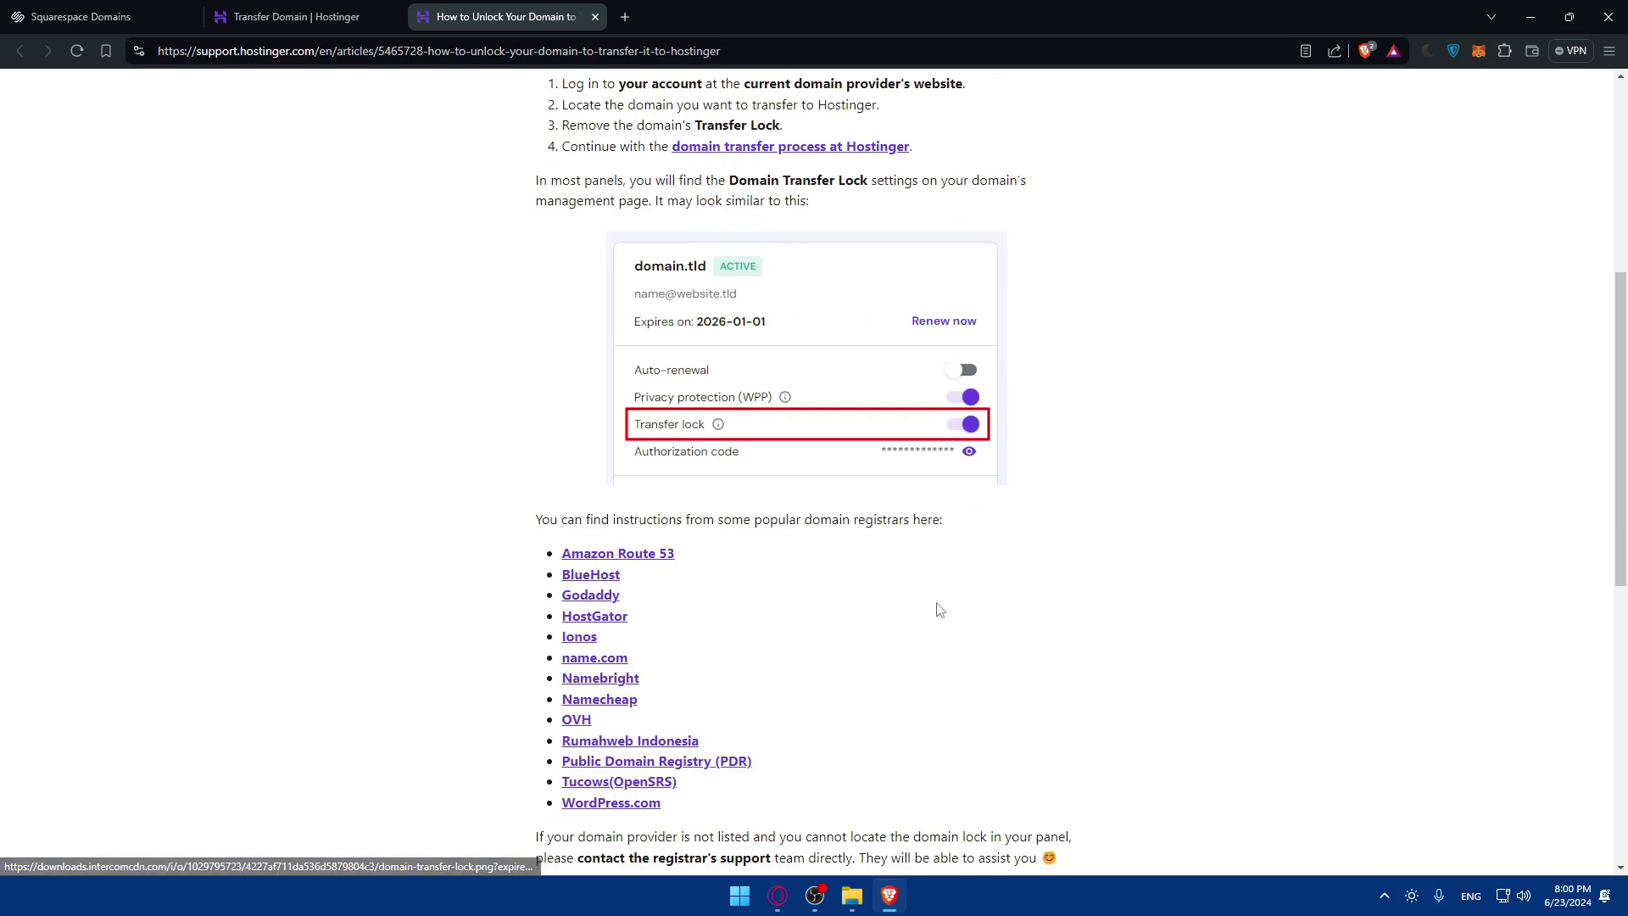
left_click_drag(531, 520, 981, 537)
left_click(981, 541)
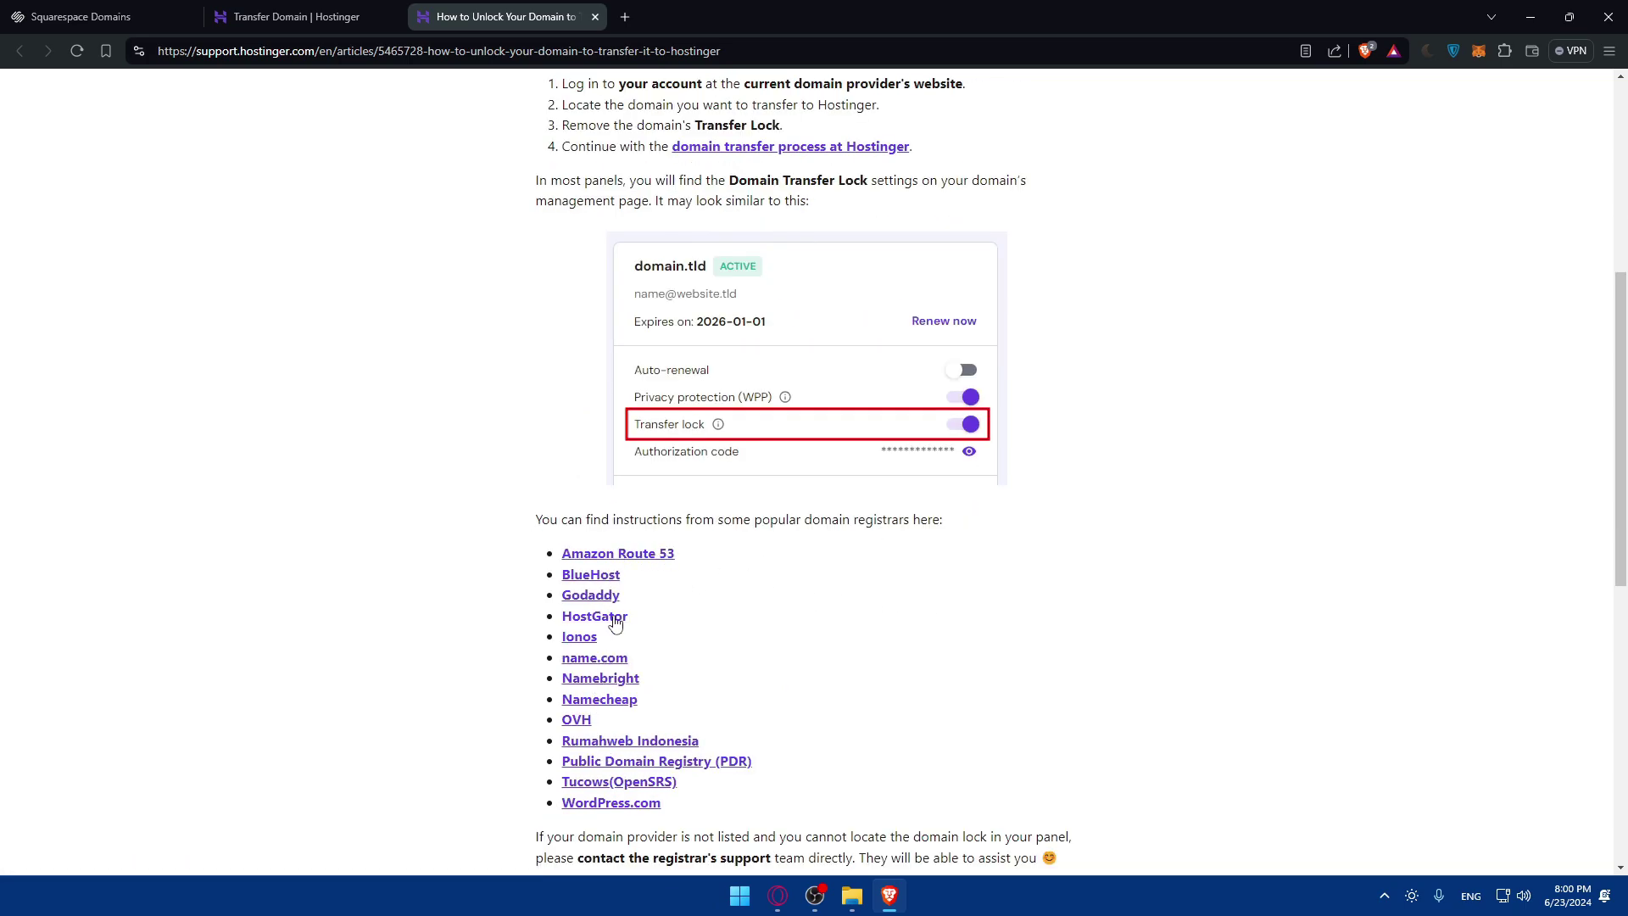
left_click(595, 17)
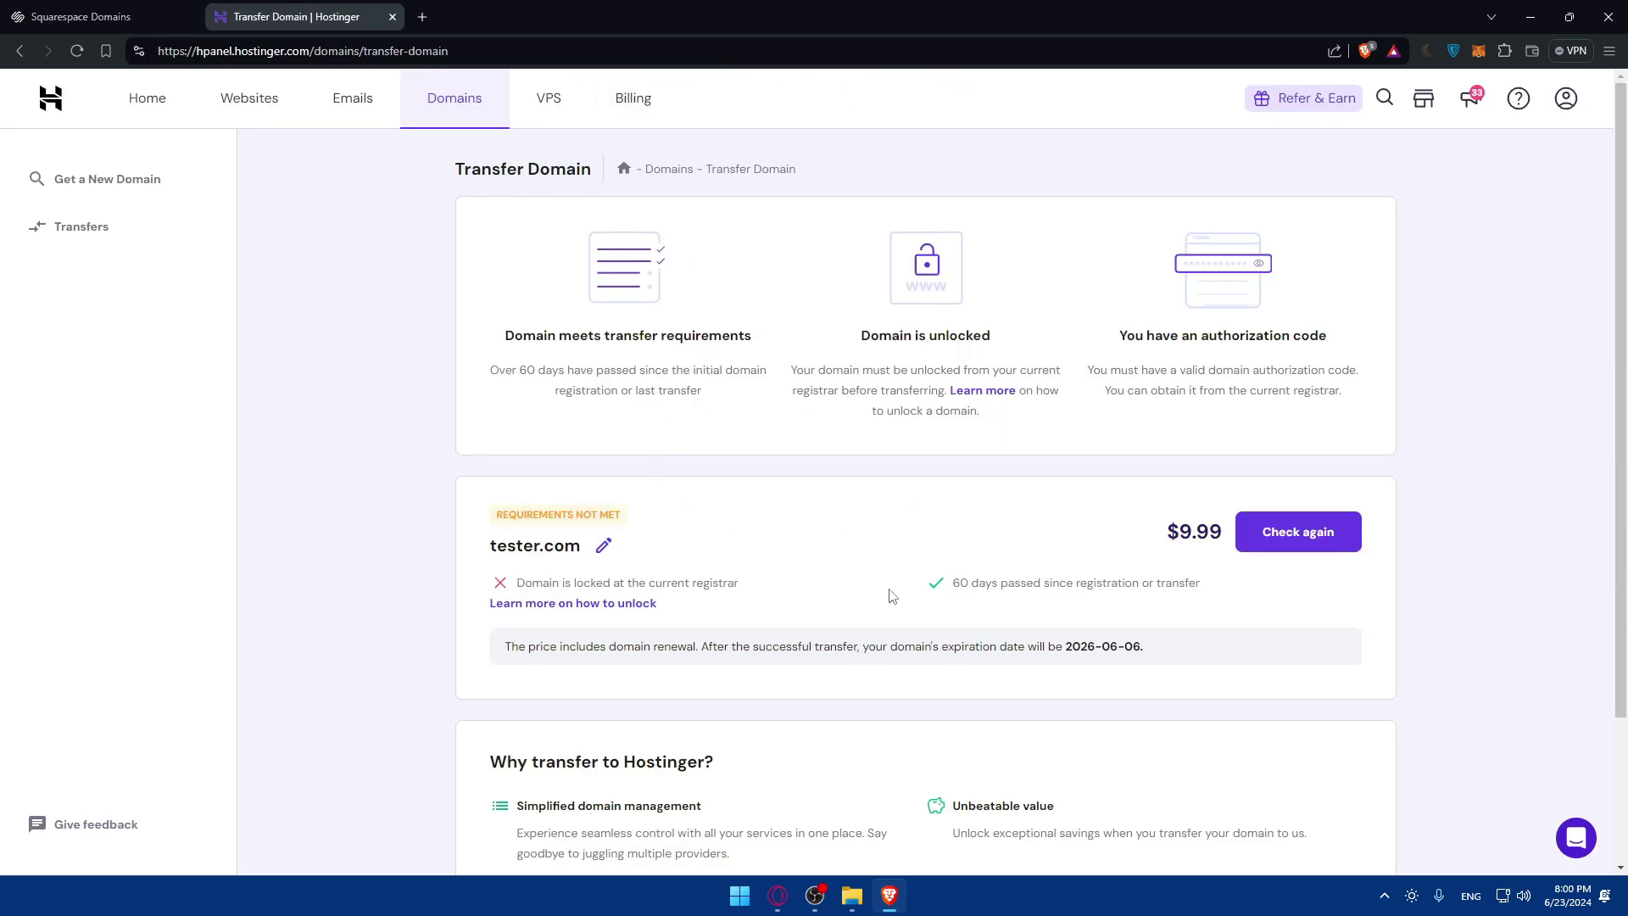
Review tester.com's 60-day requirement and post-transfer expiration date, and check the Squarespace domains page before returning to Hostinger.
left_click_drag(951, 585, 982, 587)
left_click(974, 585)
left_click(982, 589)
scroll(602, 645, "down", 2)
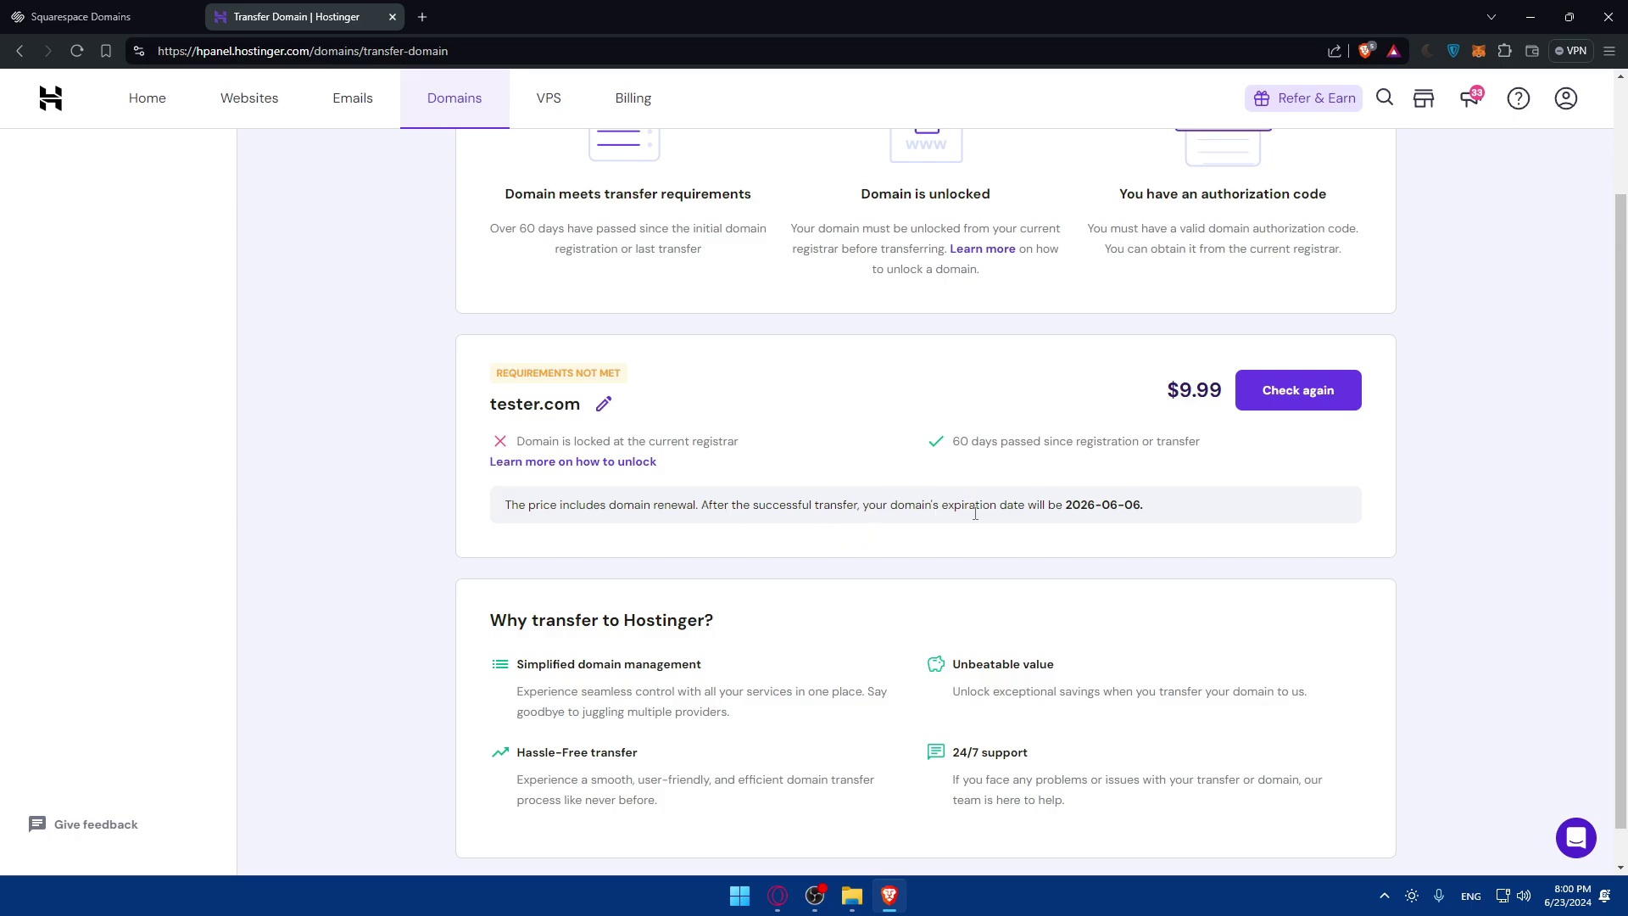
left_click_drag(1066, 505, 1145, 506)
left_click(1210, 509)
left_click_drag(1094, 504, 1089, 505)
left_click(1090, 505)
scroll(1186, 505, "down", 1)
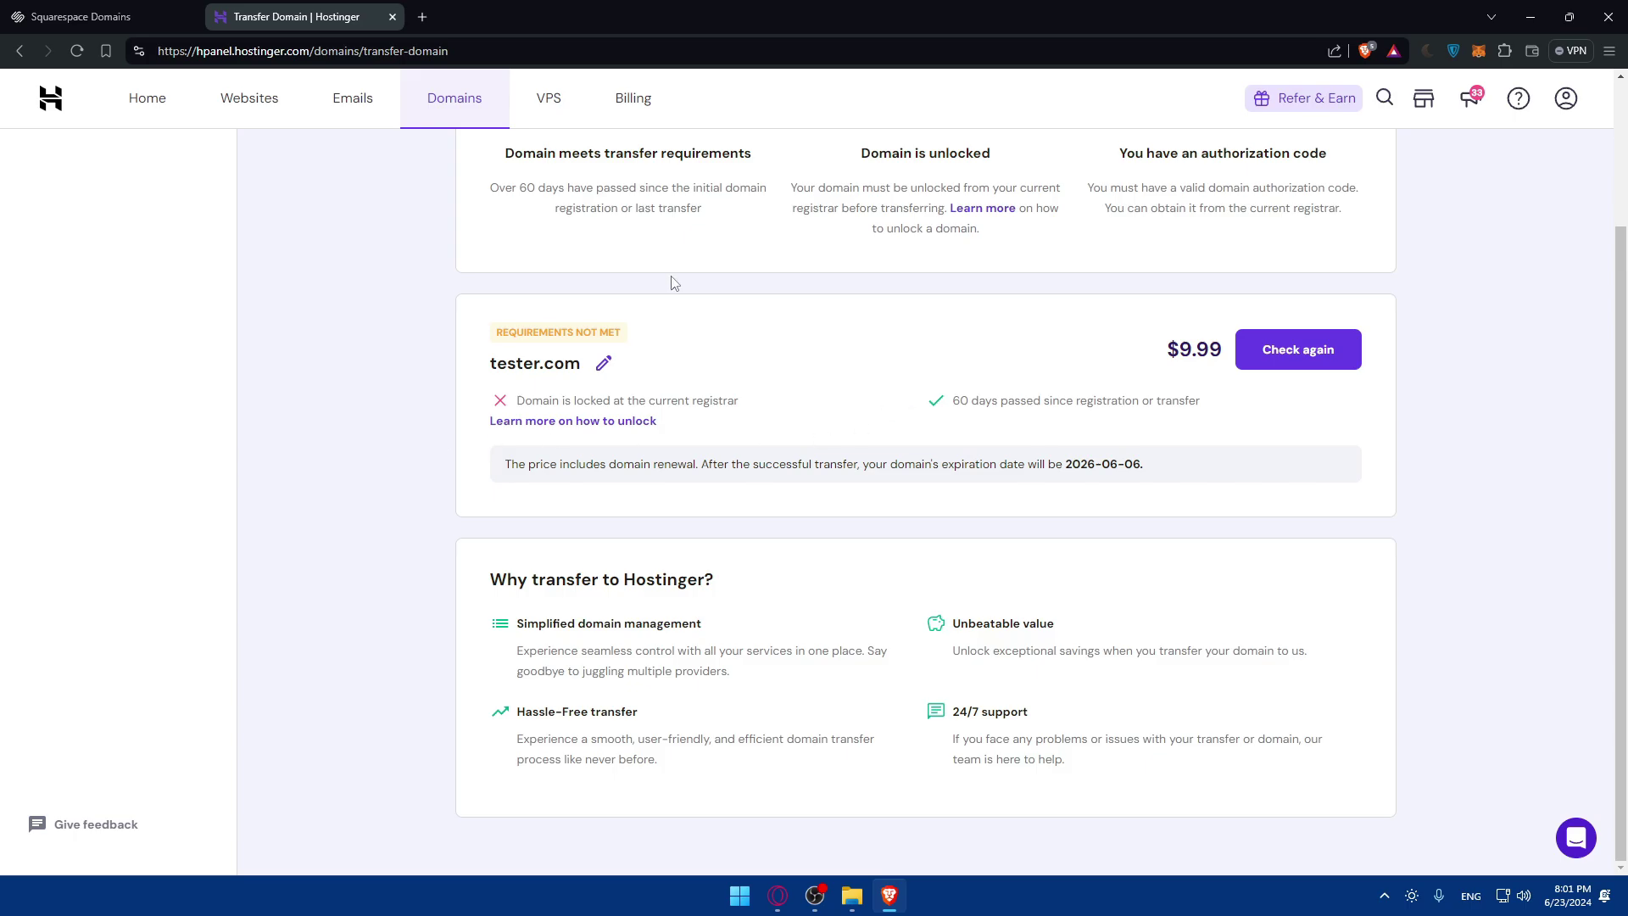
left_click(114, 9)
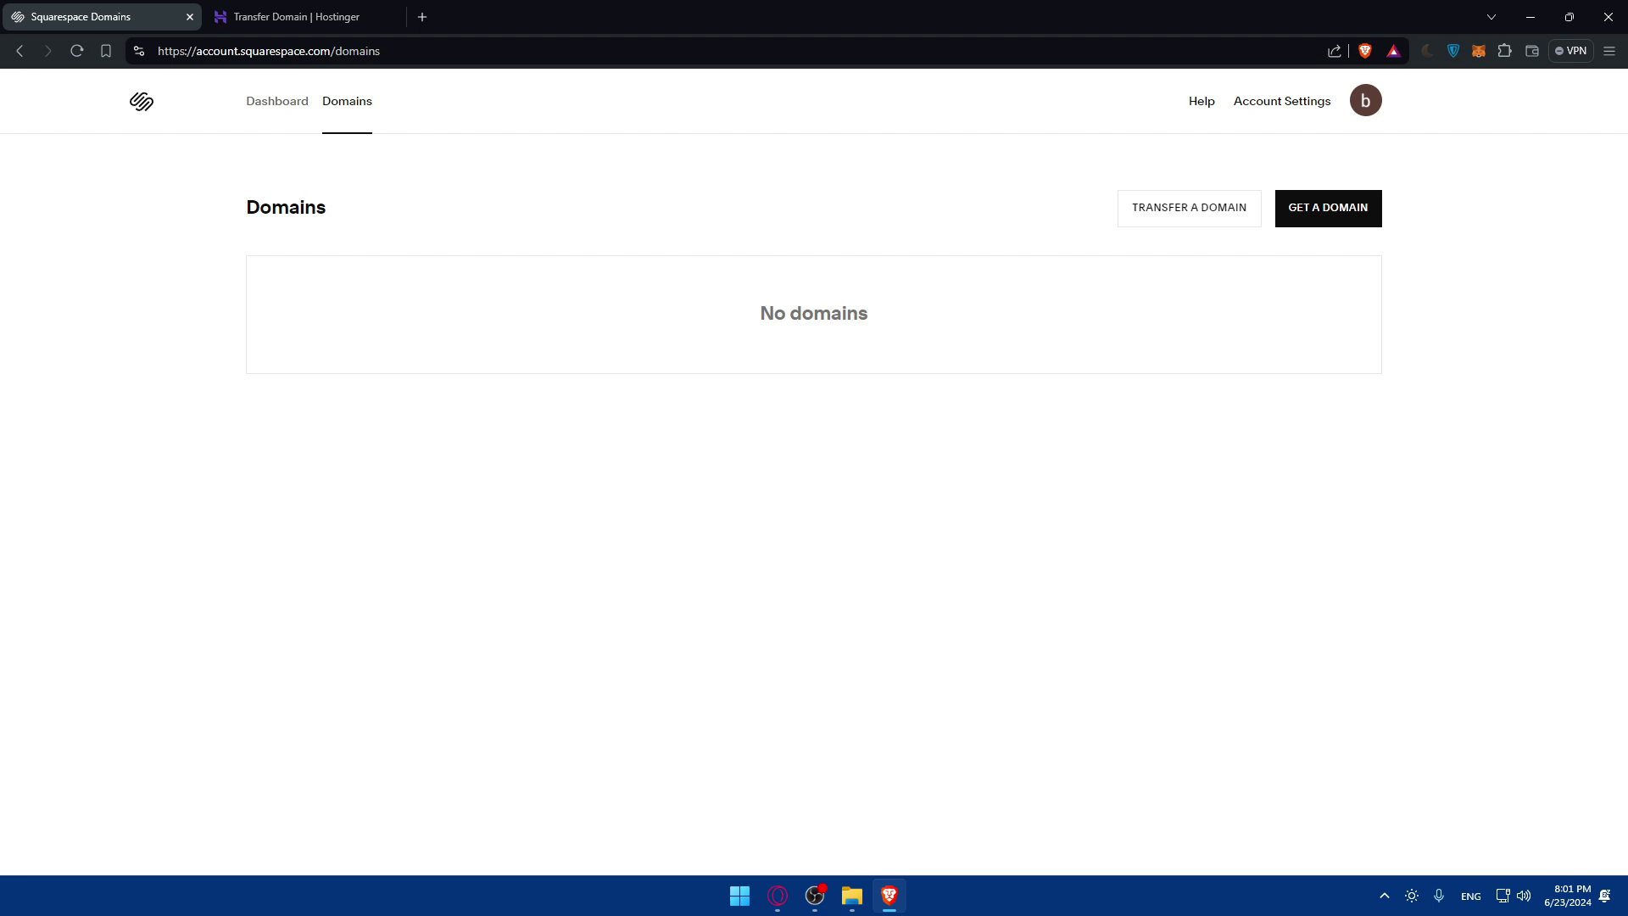
left_click(288, 16)
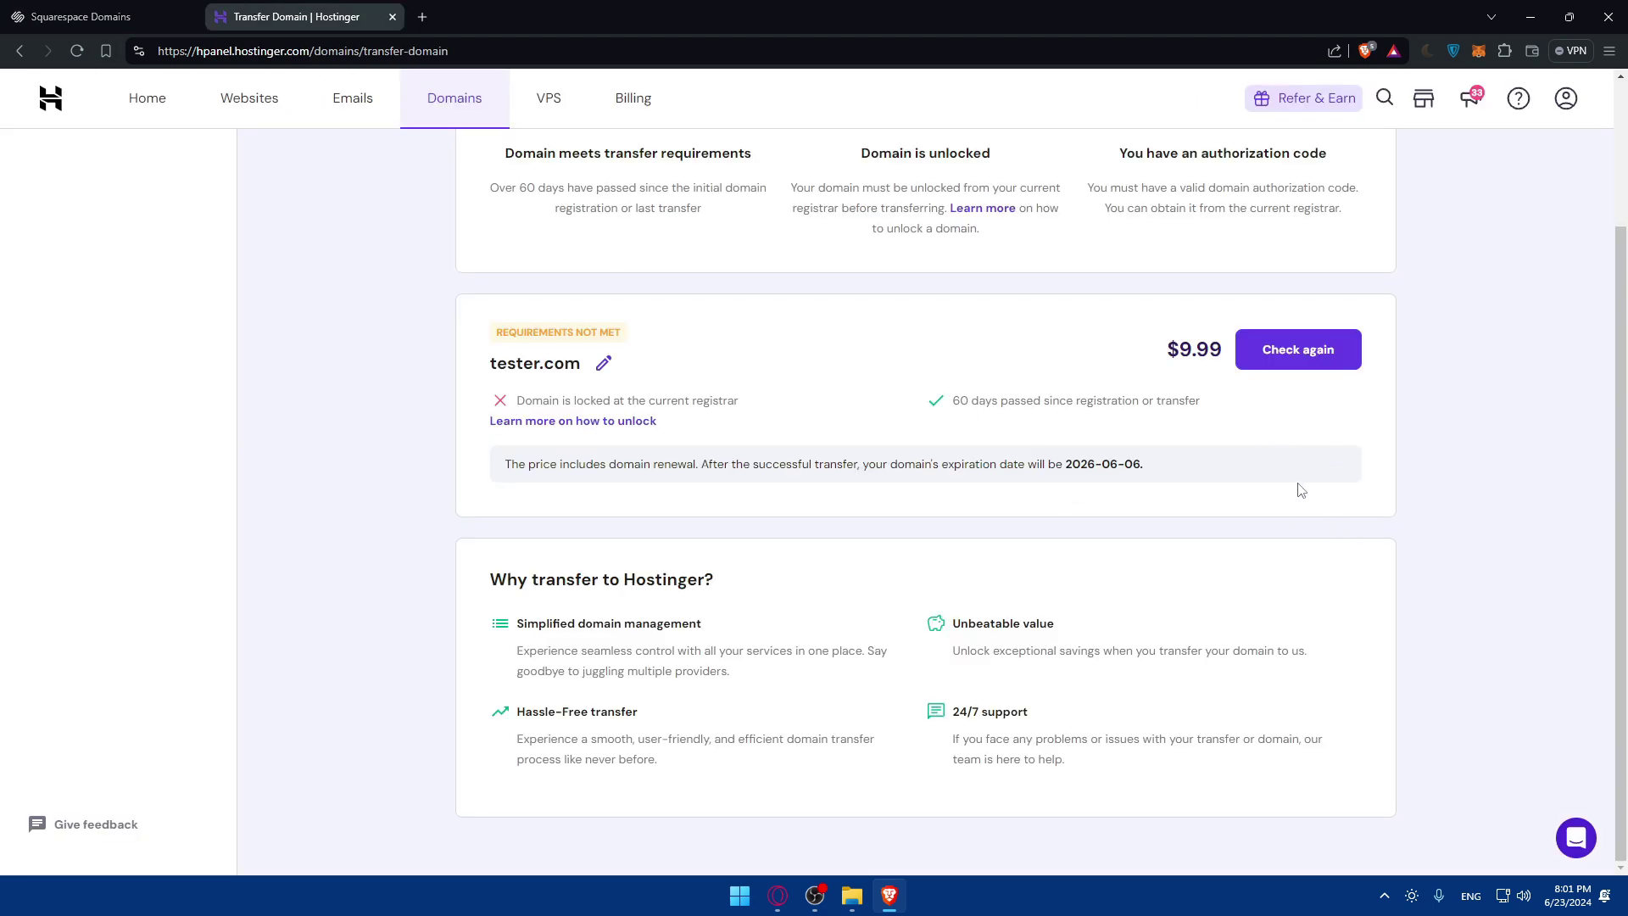